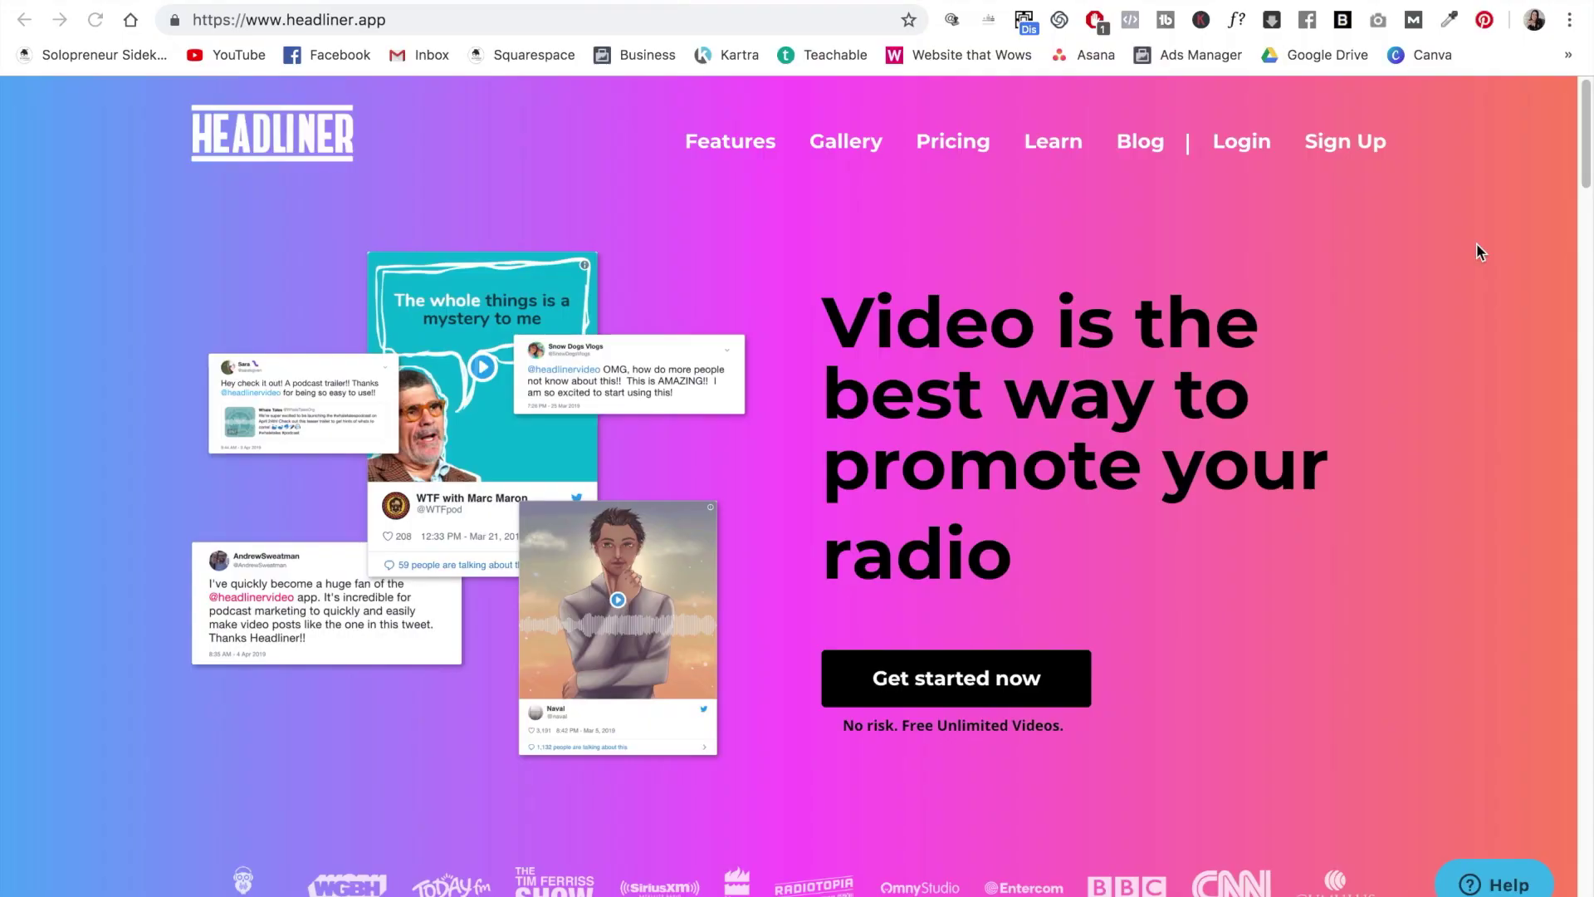
Sign up for a free Headliner account with a saved e-mail and password, accepting the terms.
{"action": "left_click", "coordinate": [973, 679]}
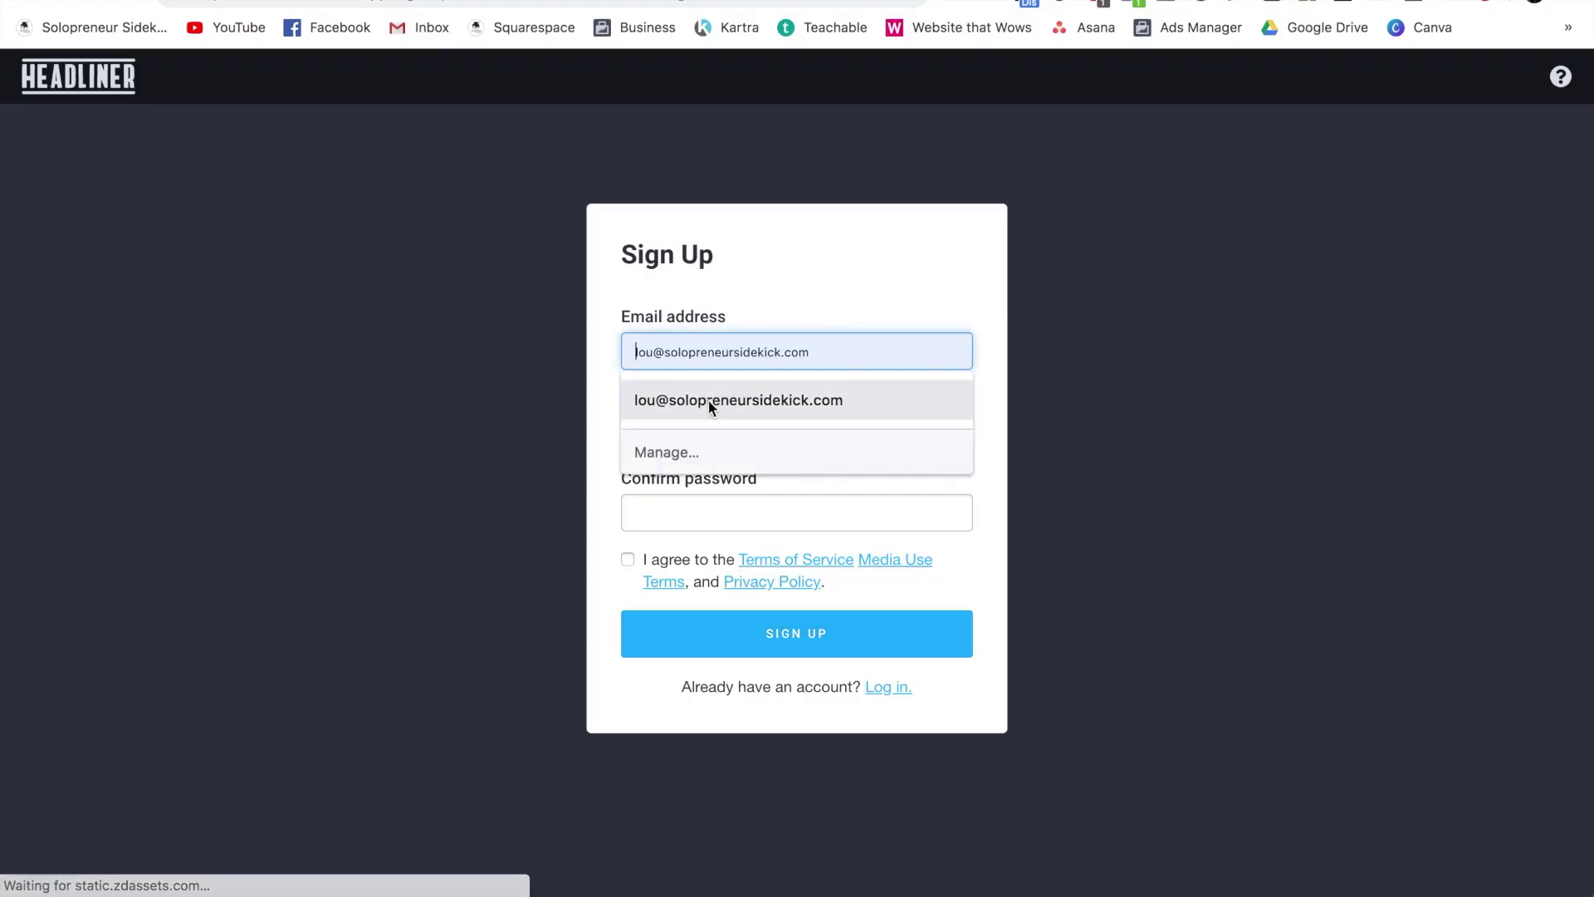
{"action": "left_click", "coordinate": [708, 400]}
{"action": "key", "text": "Tab"}
{"action": "type", "text": "••••••••••••••"}
{"action": "key", "text": "Tab"}
{"action": "type", "text": "••••••••••••••"}
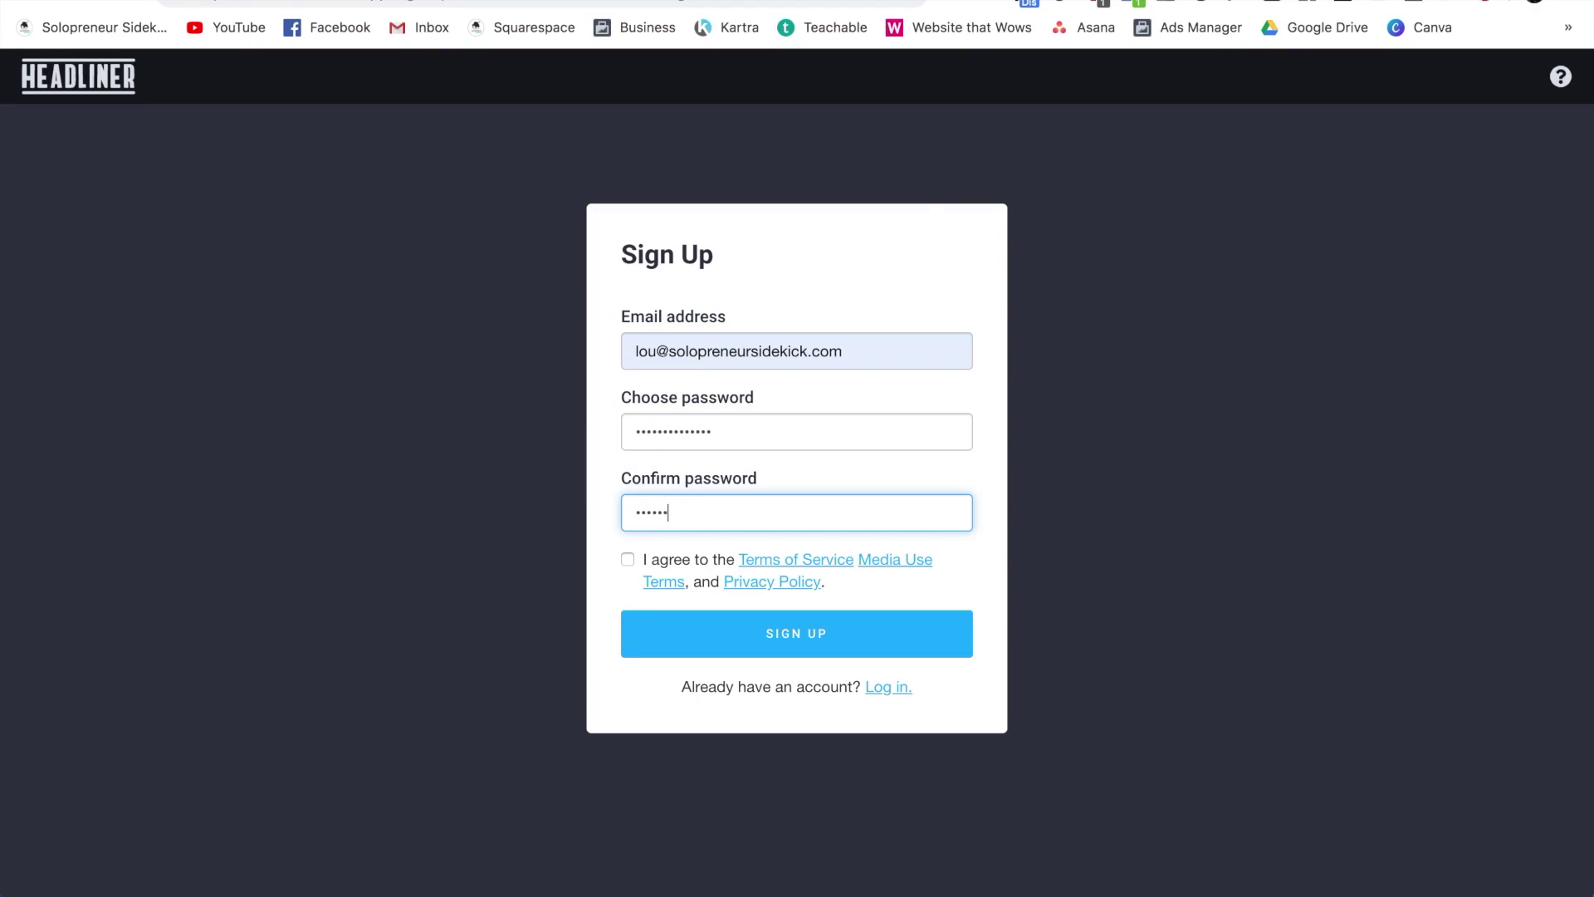
{"action": "left_click", "coordinate": [628, 560]}
{"action": "left_click", "coordinate": [797, 634]}
Fill in the profile with a username and name, podcast use 'yes', occupation Education.
{"action": "left_click", "coordinate": [772, 349]}
{"action": "type", "text": "solopreneursidekick"}
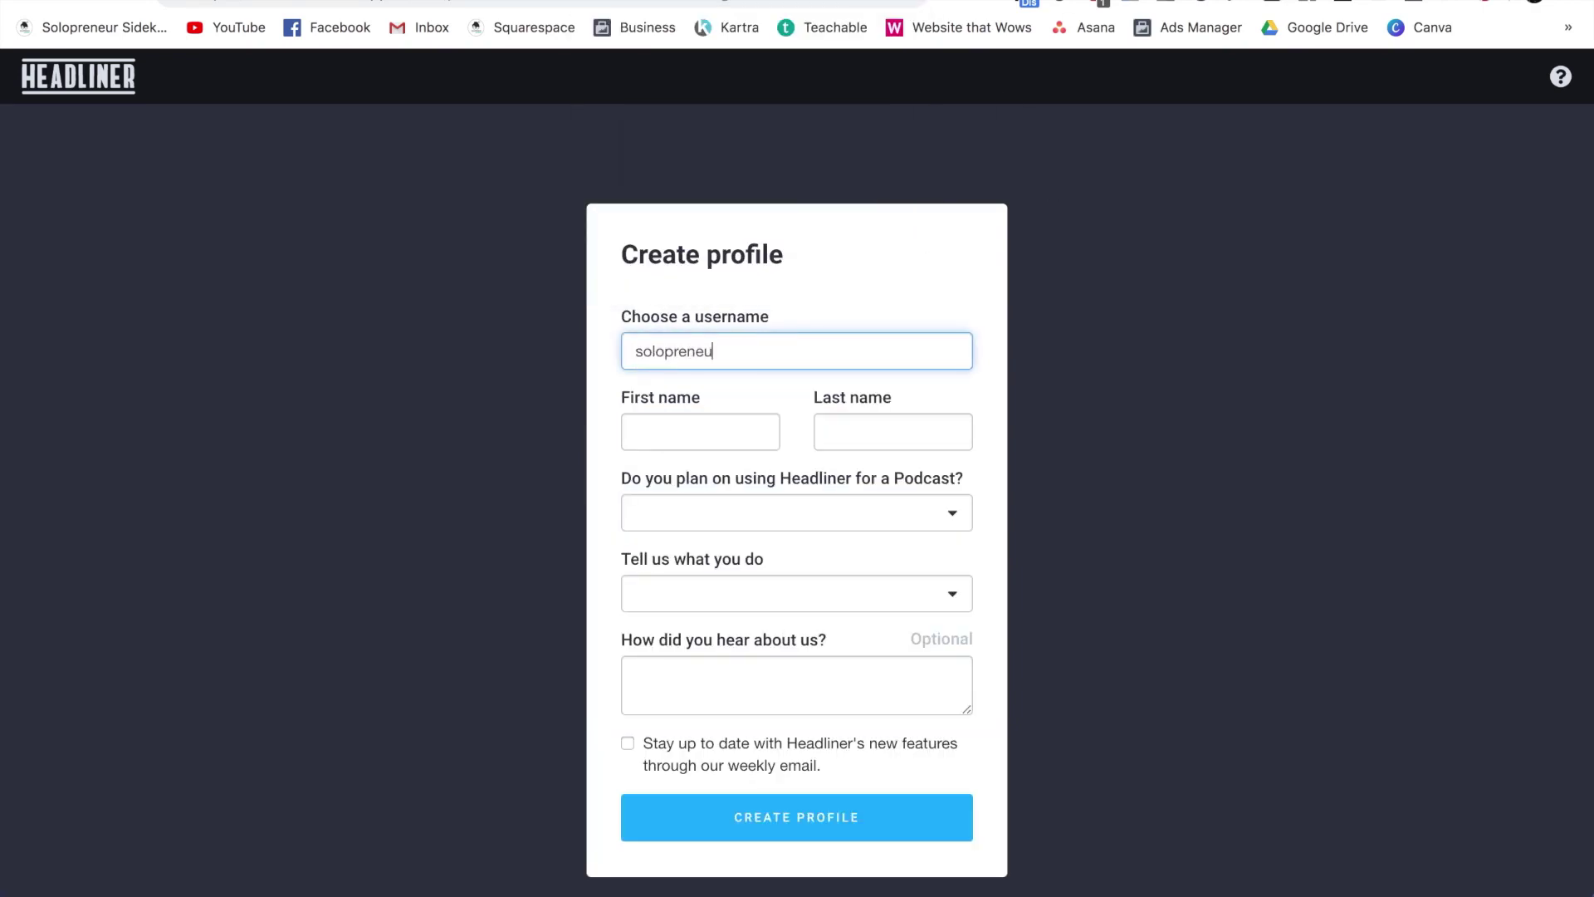
{"action": "key", "text": "Tab"}
{"action": "type", "text": "Louise"}
{"action": "key", "text": "Tab"}
{"action": "type", "text": "Henry"}
{"action": "key", "text": "Tab"}
{"action": "key", "text": "y"}
{"action": "key", "text": "Tab"}
{"action": "key", "text": "e"}
{"action": "left_click", "coordinate": [833, 601]}
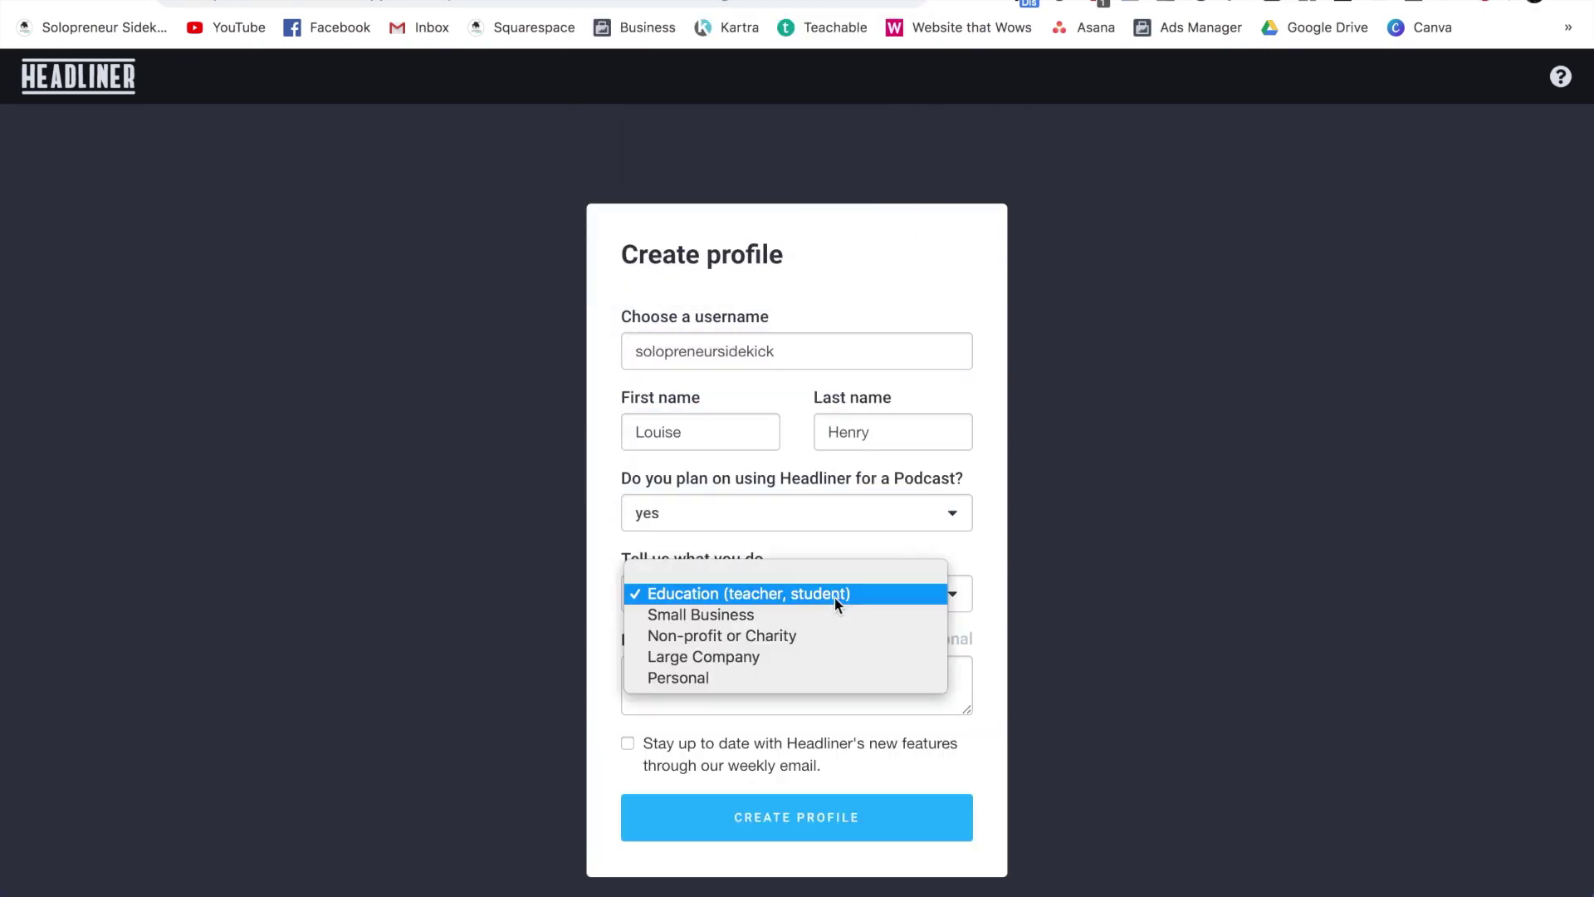
{"action": "left_click", "coordinate": [835, 596]}
{"action": "left_click", "coordinate": [784, 816]}
Replace the too-long username with a shorter one and submit the profile.
{"action": "double_click", "coordinate": [782, 349]}
{"action": "type", "text": "solosidekick"}
{"action": "left_click", "coordinate": [830, 817]}
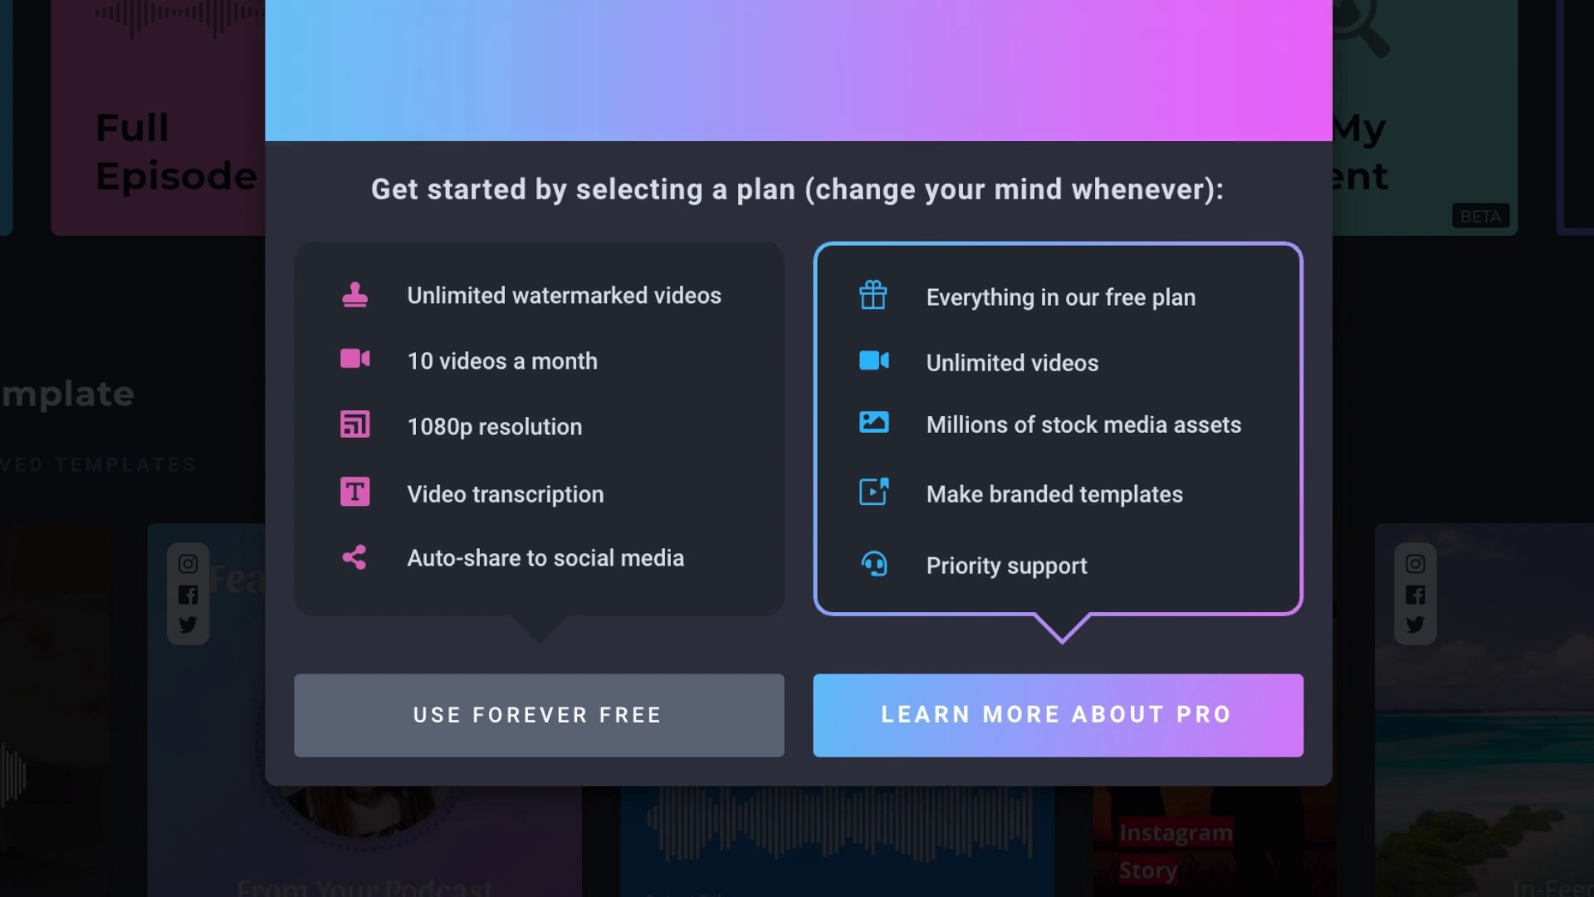
Continue on the Forever Free plan and page through the template designs carousel.
{"action": "left_click", "coordinate": [585, 747]}
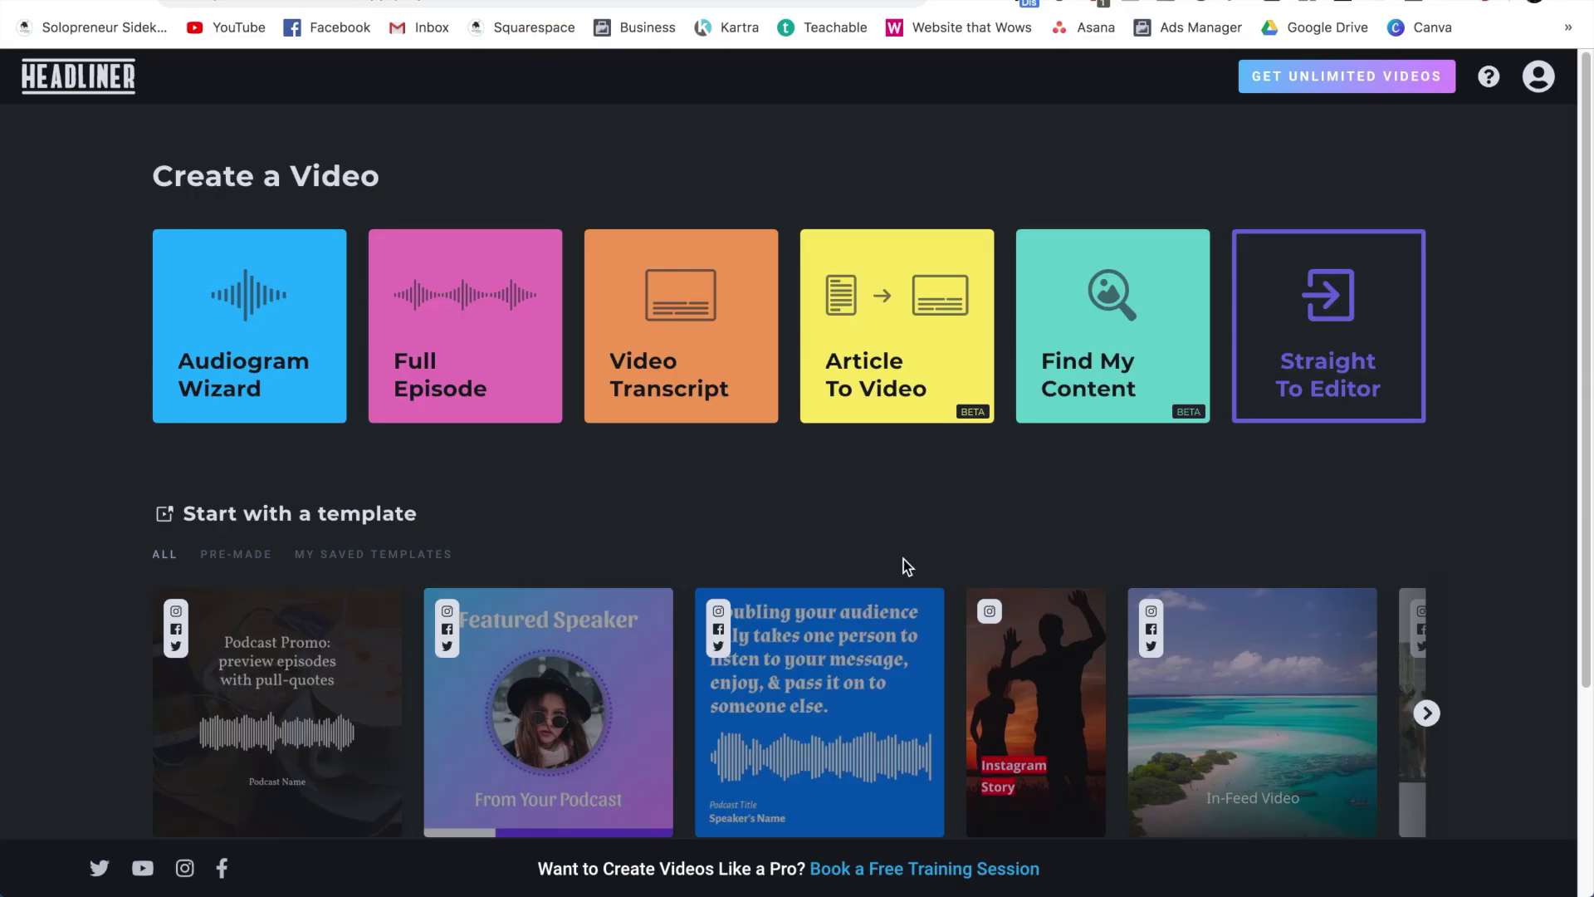
{"action": "scroll", "coordinate": [1498, 531], "scroll_direction": "down", "scroll_amount": 3}
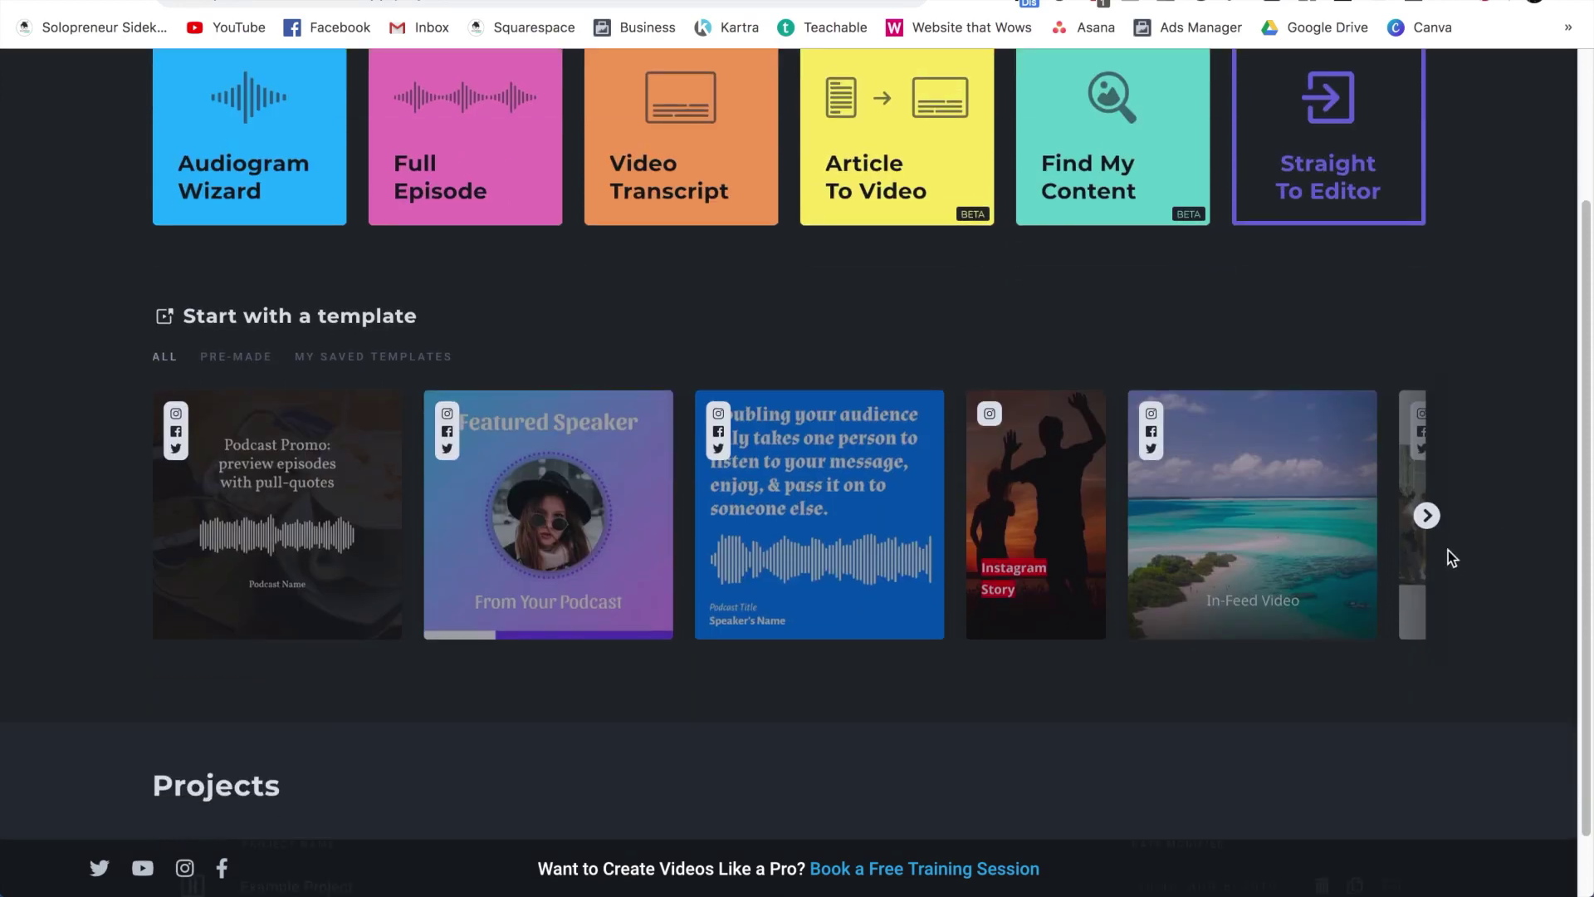
{"action": "left_click", "coordinate": [1426, 516]}
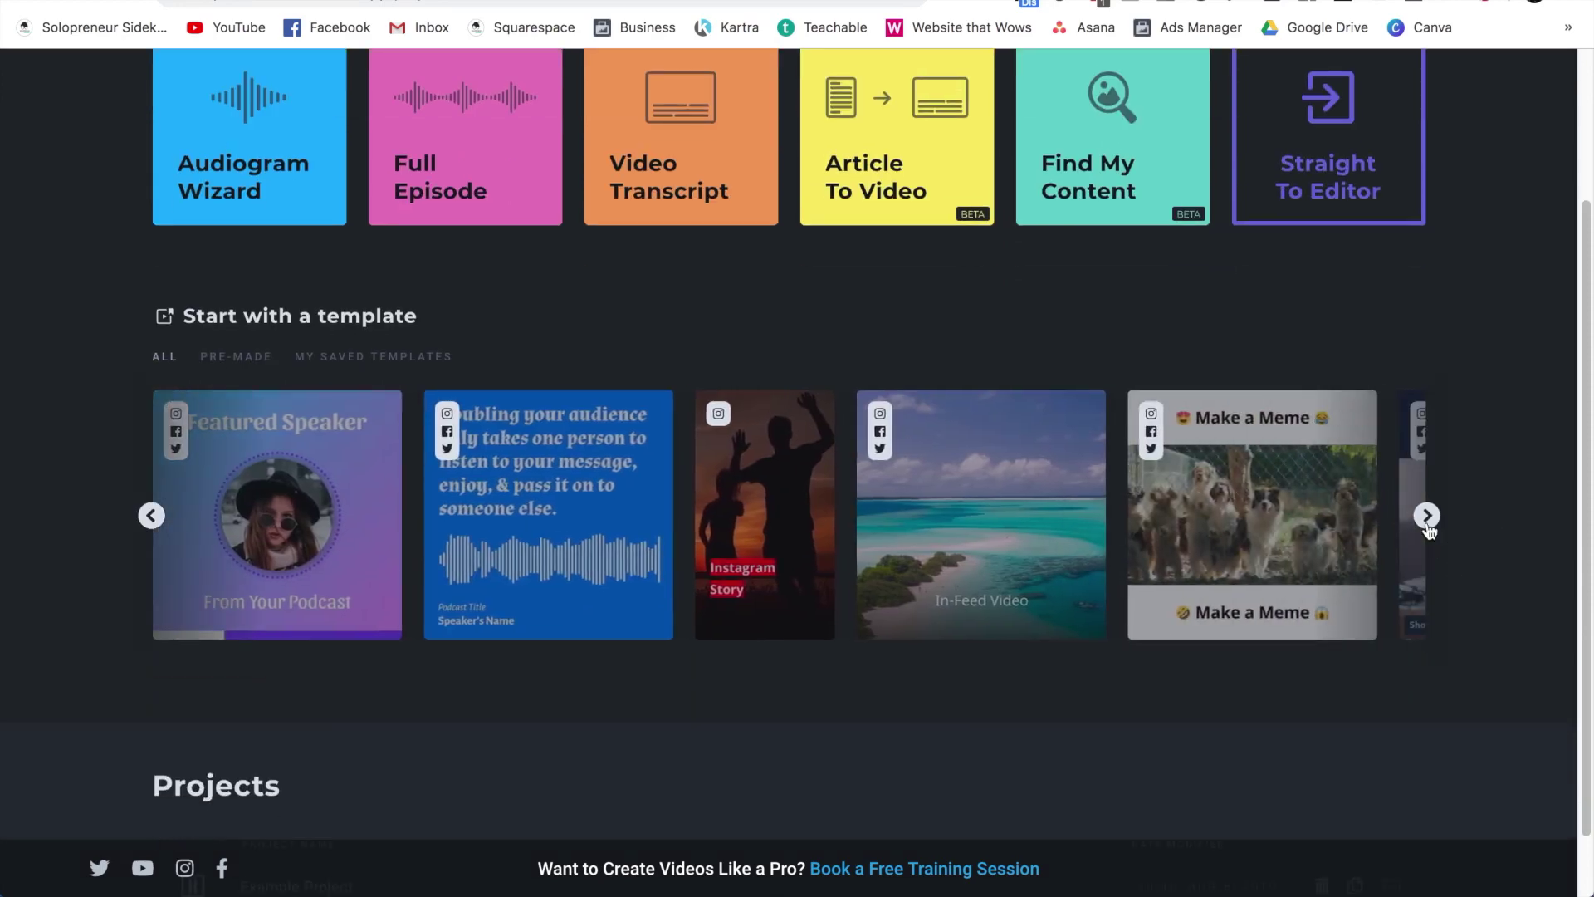
{"action": "left_click", "coordinate": [1427, 523]}
{"action": "left_click", "coordinate": [1428, 529]}
{"action": "left_click", "coordinate": [1427, 529]}
{"action": "left_click", "coordinate": [1427, 529]}
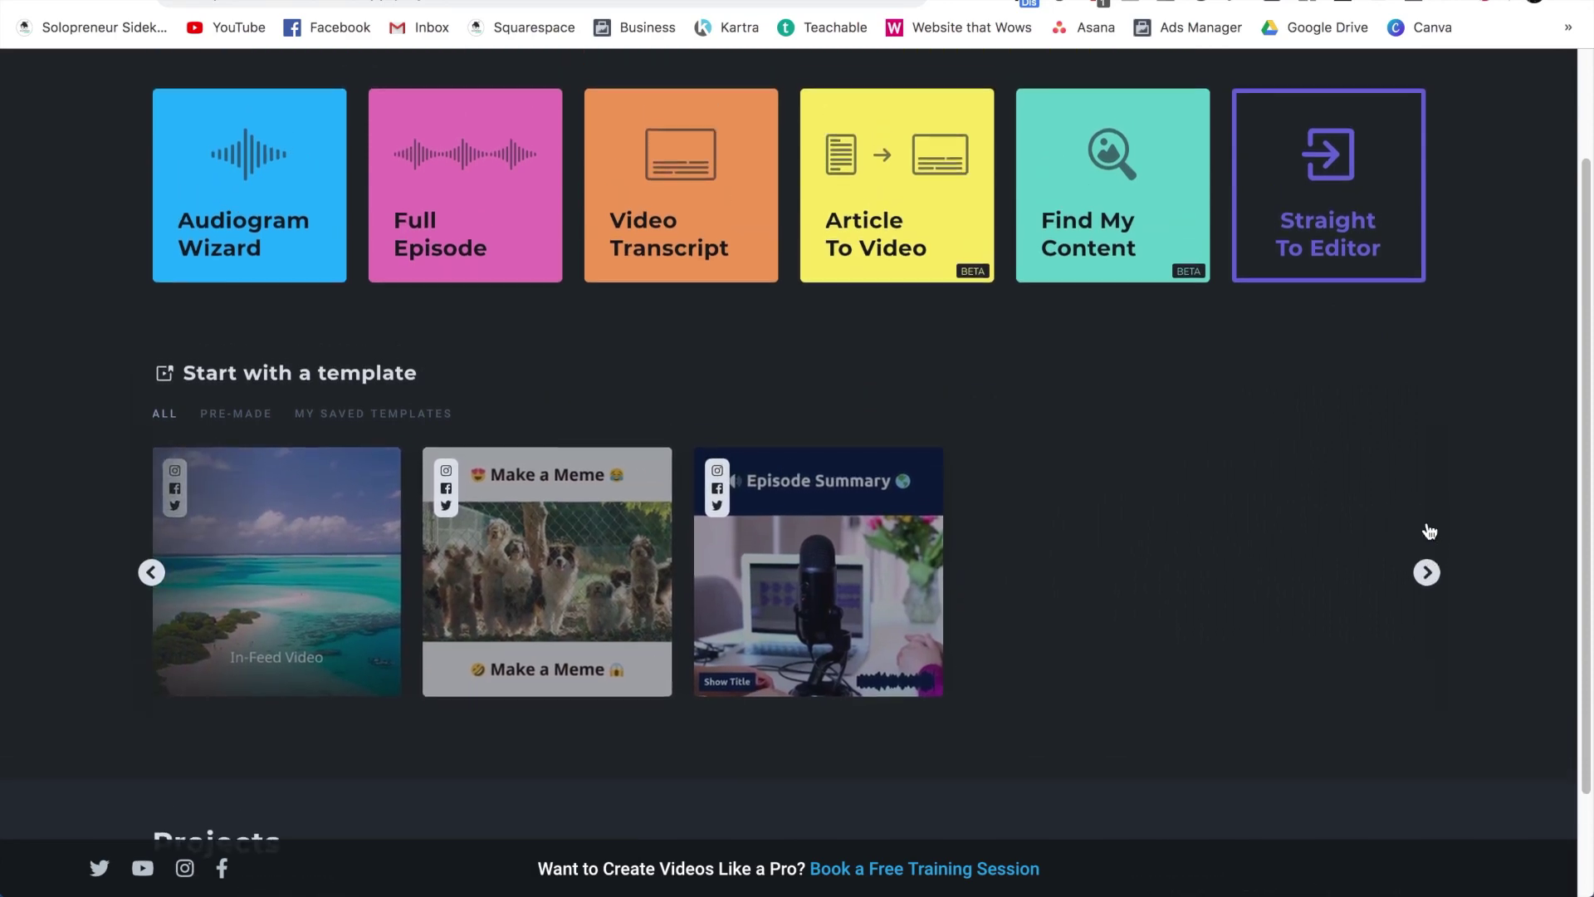
{"action": "scroll", "coordinate": [1427, 530], "scroll_direction": "up", "scroll_amount": 3}
Start a new audiogram and drop in the podcast interview audio from Downloads.
{"action": "left_click", "coordinate": [281, 351]}
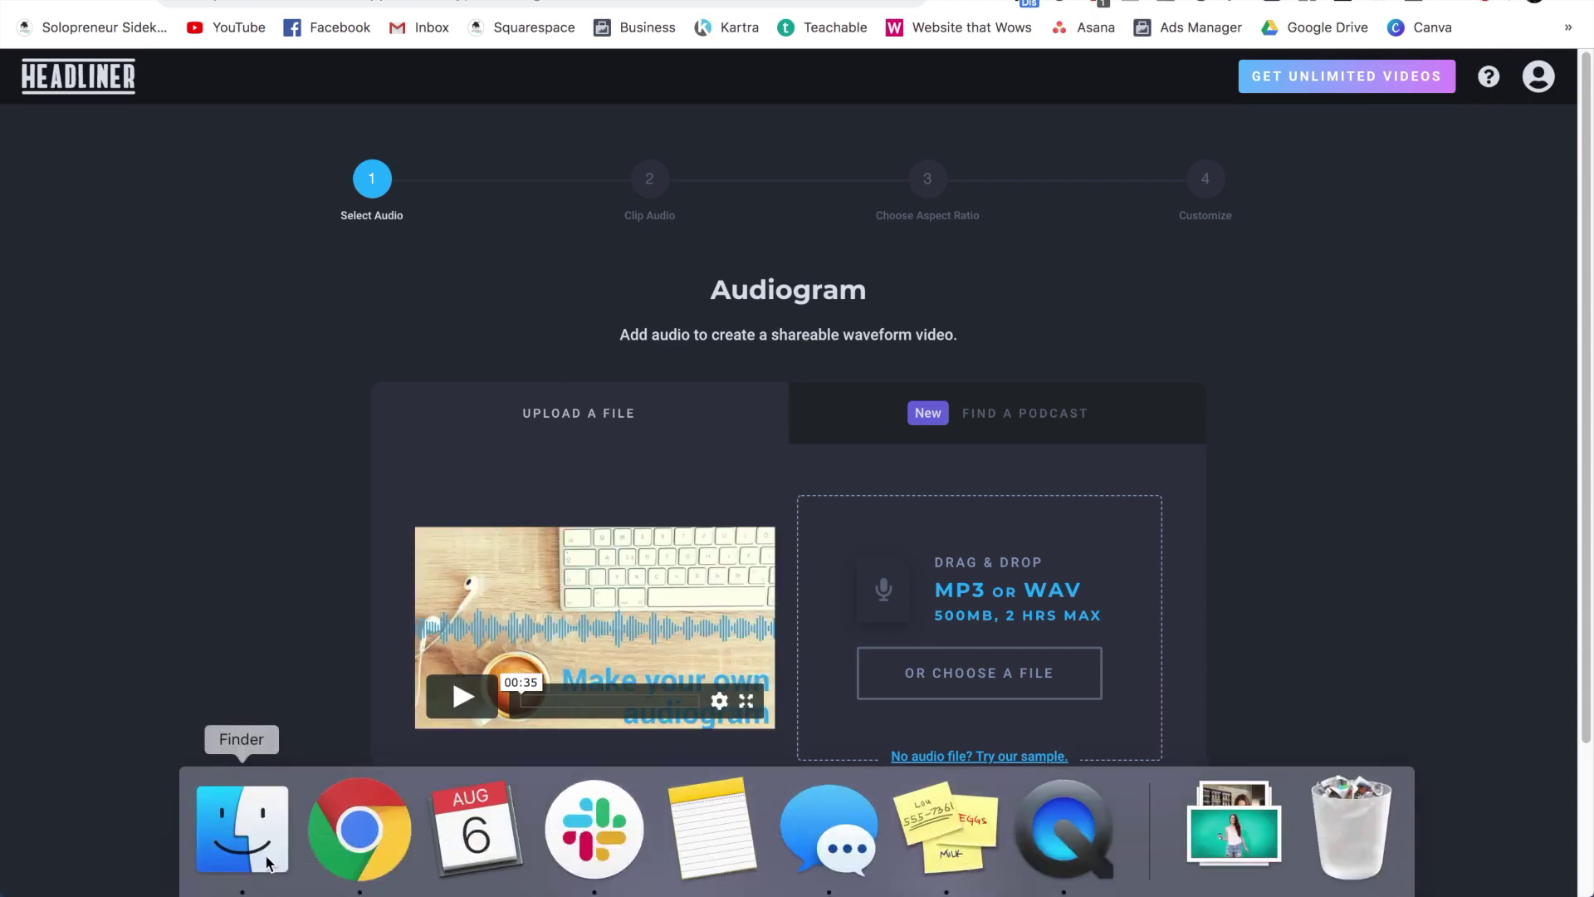
{"action": "left_click", "coordinate": [257, 871]}
{"action": "left_click", "coordinate": [246, 243]}
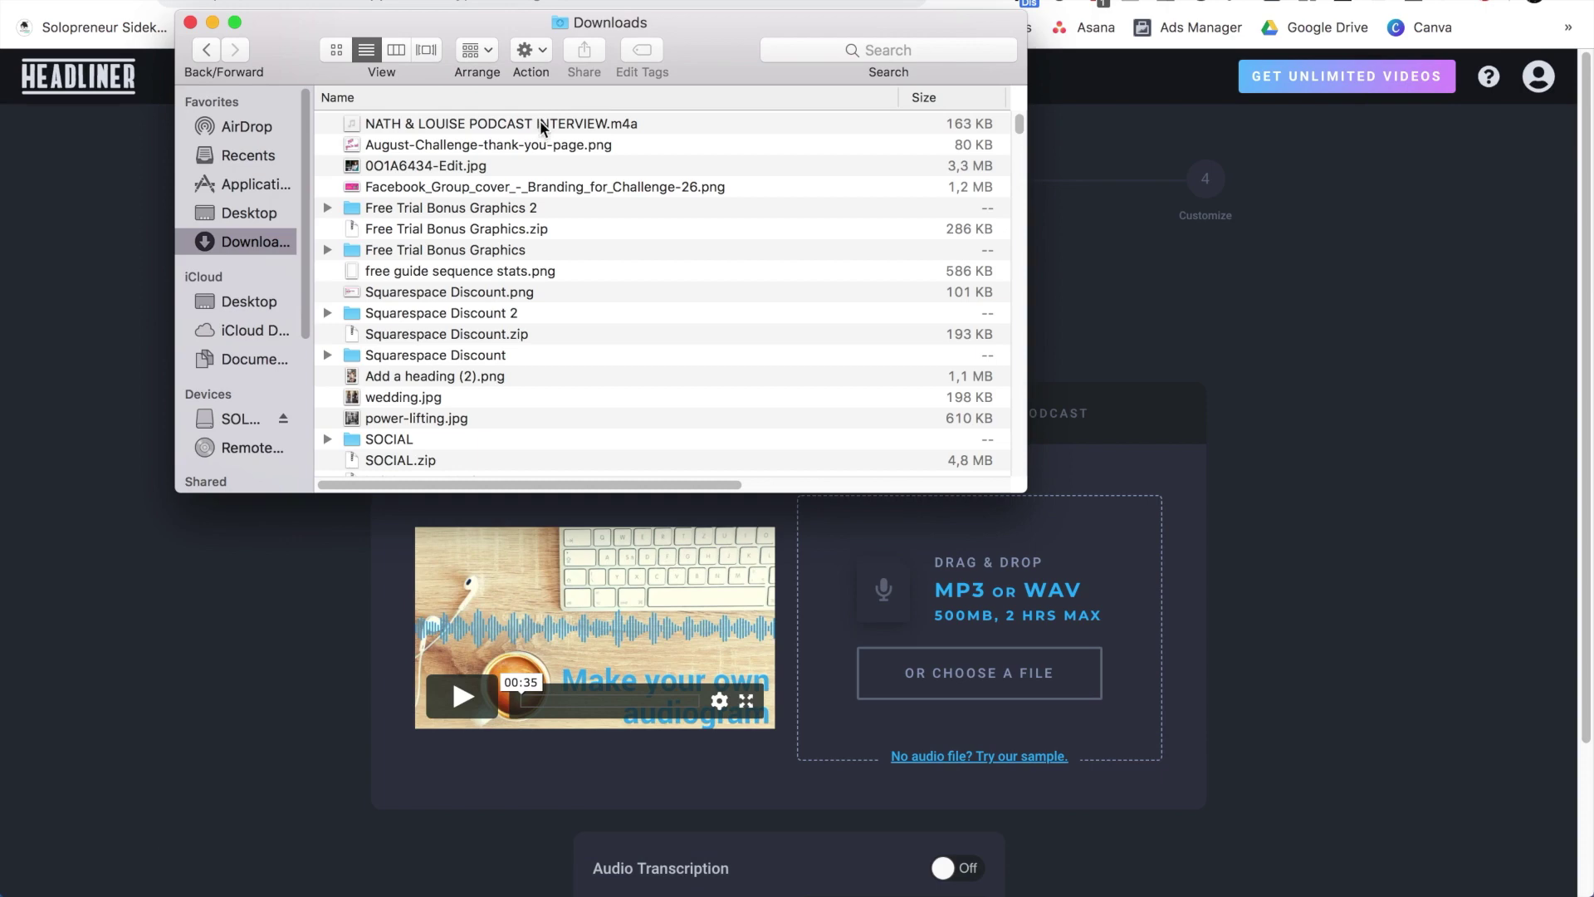
{"action": "left_click", "coordinate": [475, 123]}
{"action": "left_click_drag", "start_coordinate": [475, 123], "coordinate": [922, 581]}
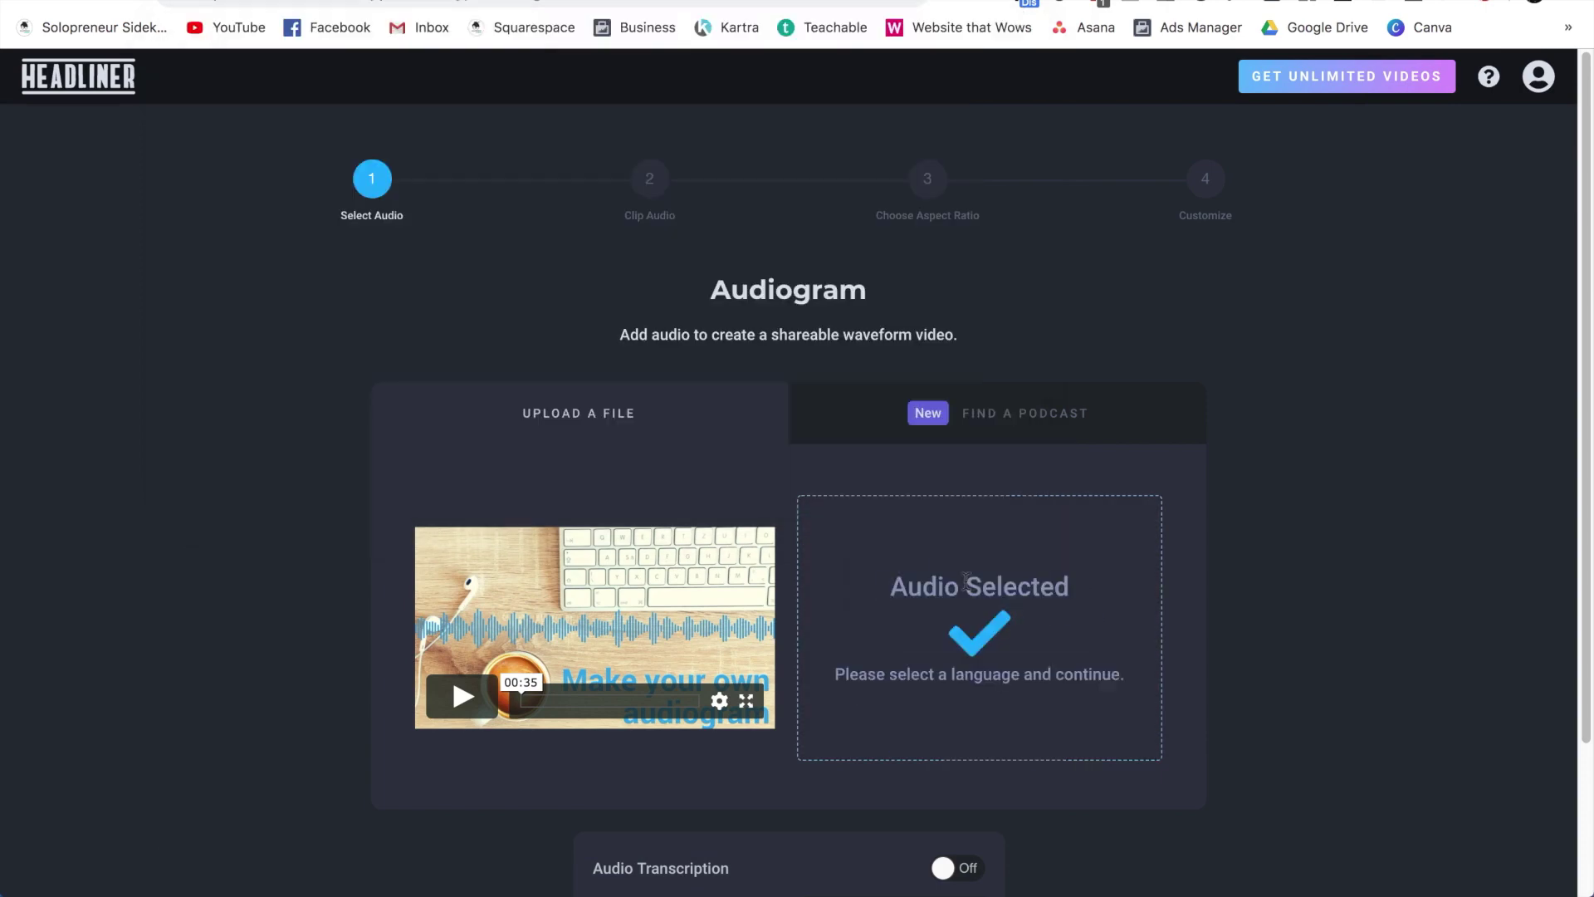
Turn on audio transcription in English (United States) and continue to clipping.
{"action": "scroll", "coordinate": [1290, 491], "scroll_direction": "down", "scroll_amount": 4}
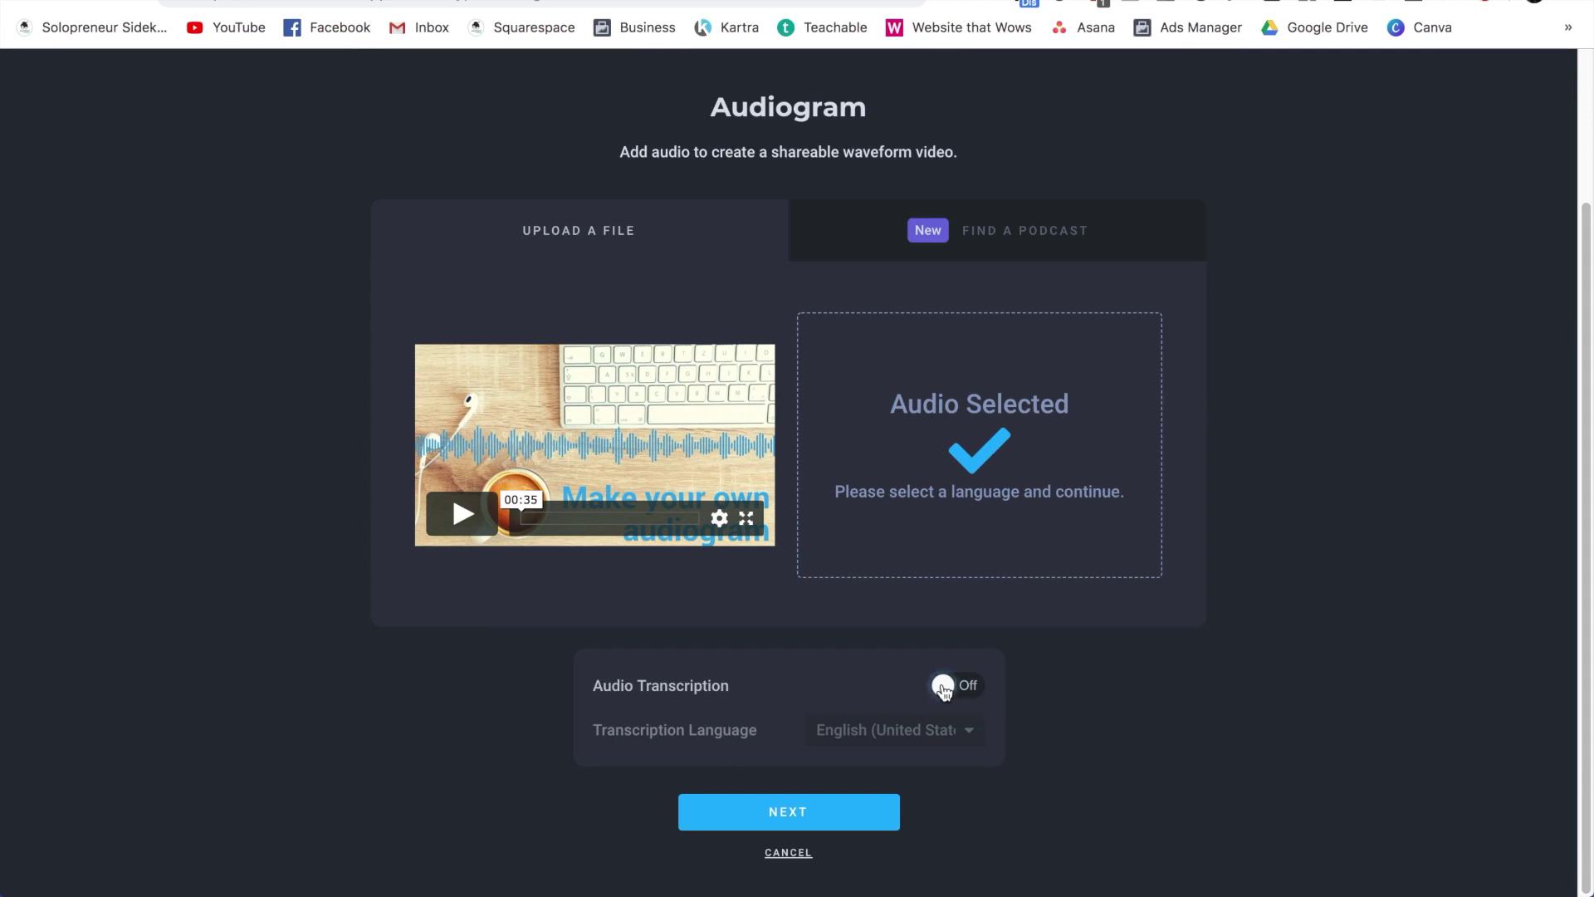
{"action": "left_click", "coordinate": [944, 687]}
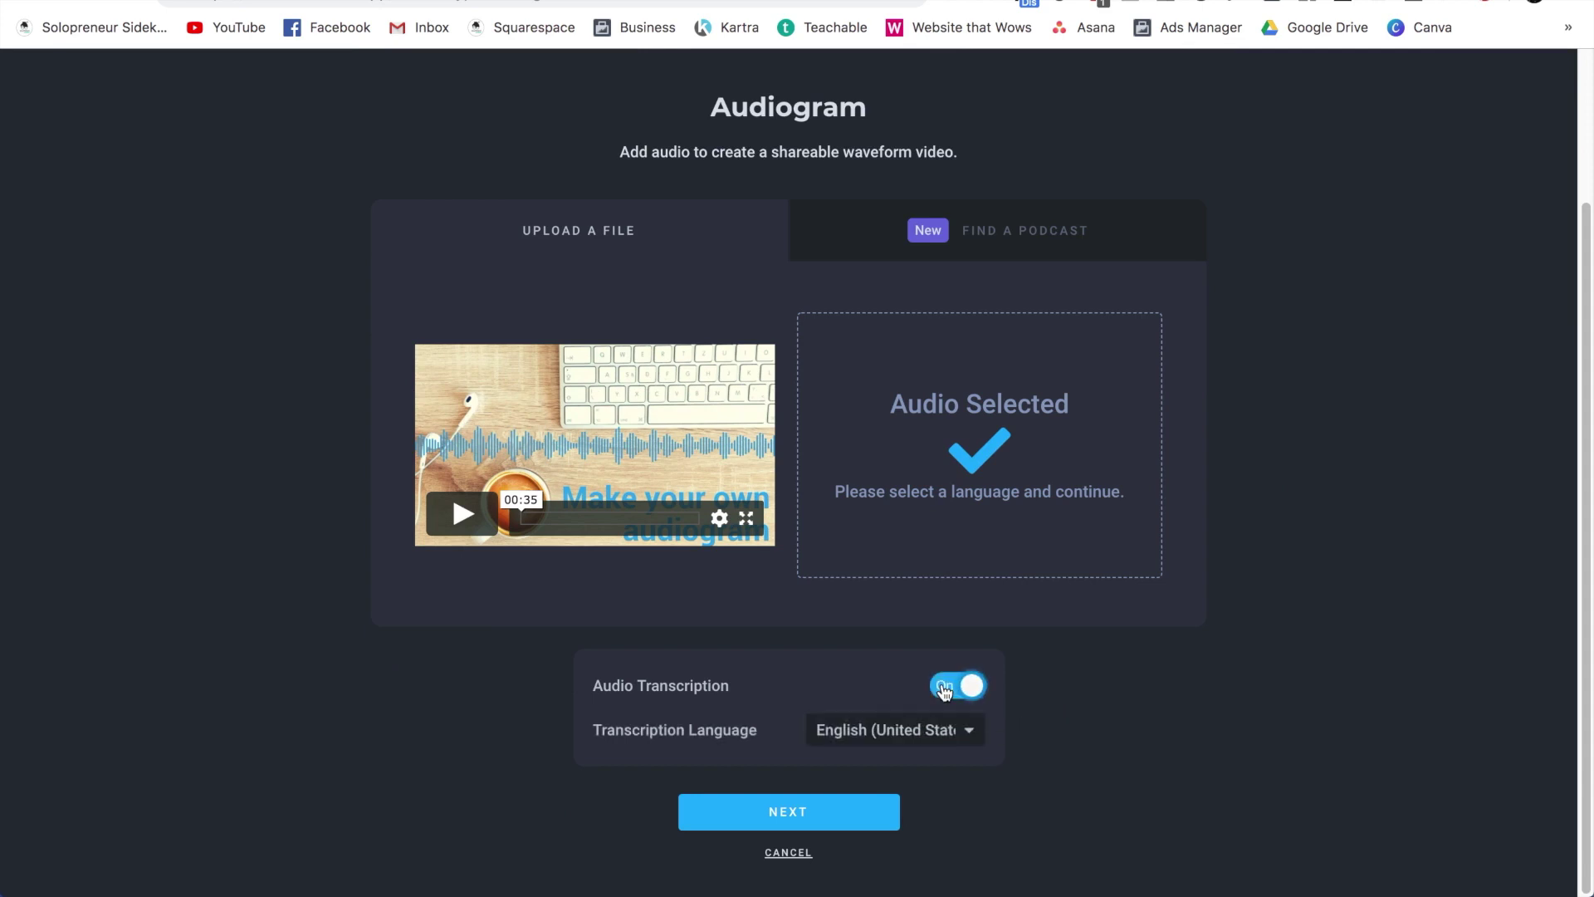
{"action": "left_click", "coordinate": [930, 734]}
{"action": "left_click", "coordinate": [929, 734]}
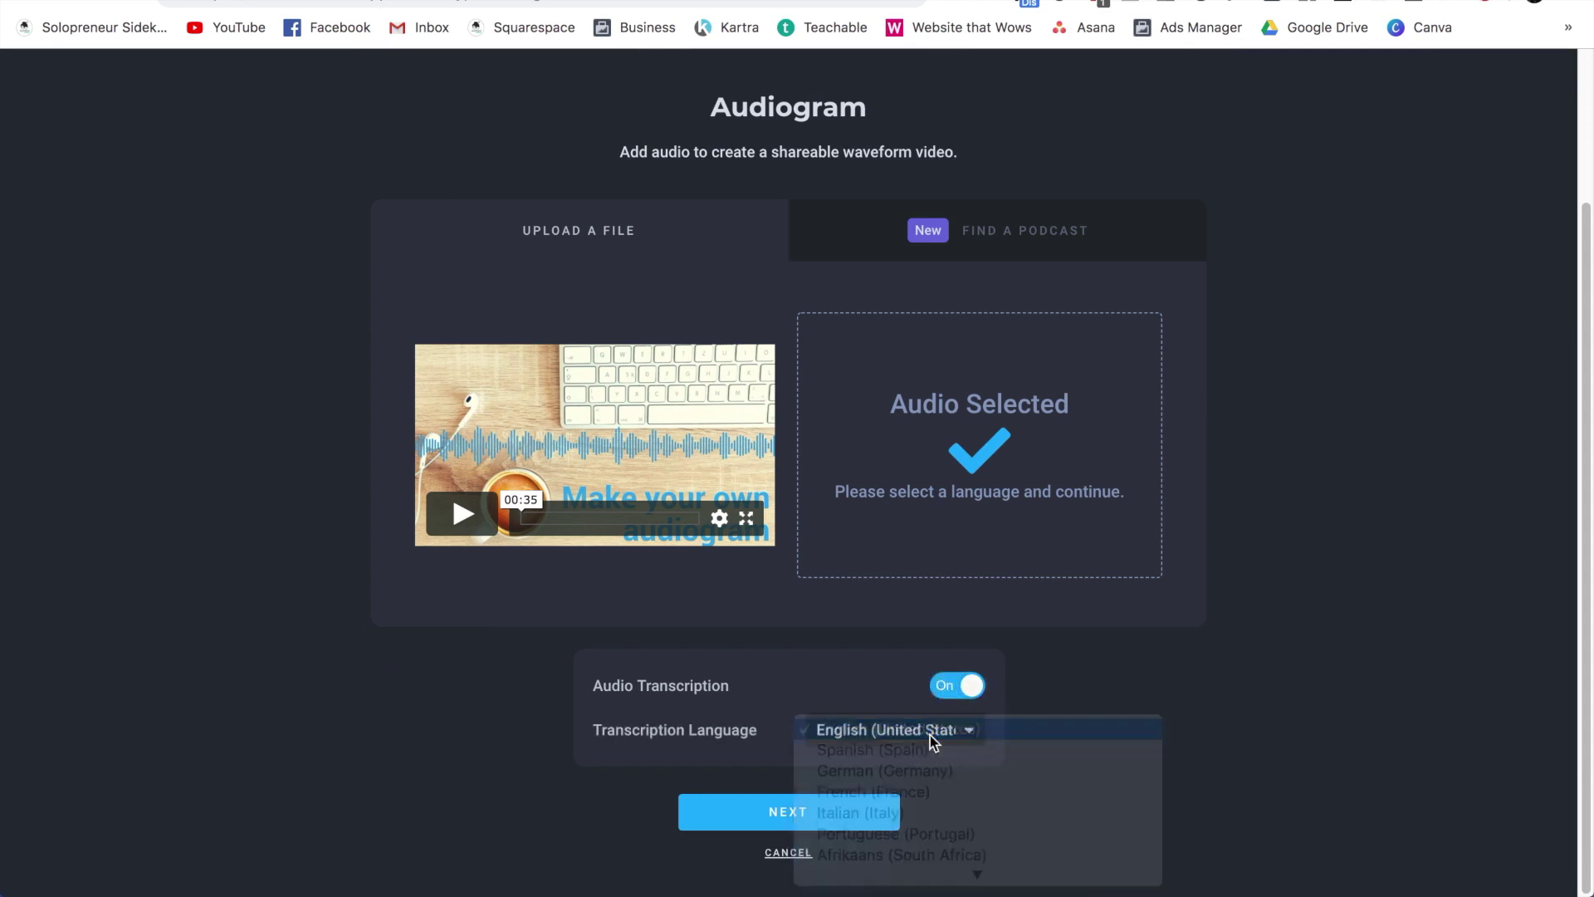
{"action": "left_click", "coordinate": [812, 820]}
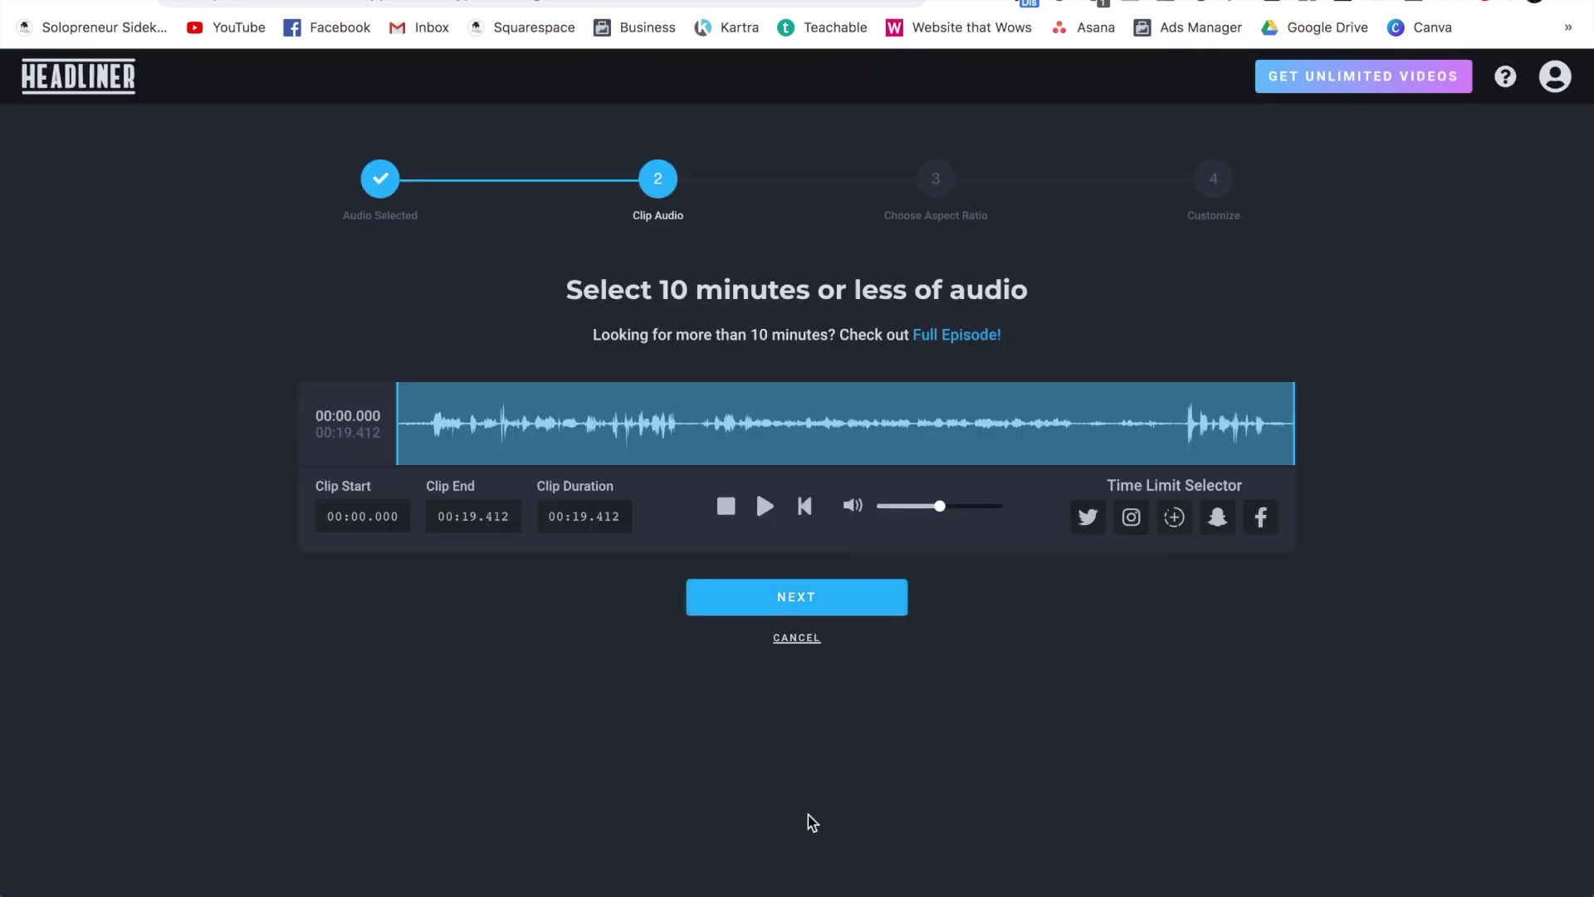
Preview the audio, keep the full 19.412-second clip, and choose the Square format.
{"action": "left_click", "coordinate": [765, 505]}
{"action": "left_click_drag", "start_coordinate": [1293, 419], "coordinate": [1093, 423]}
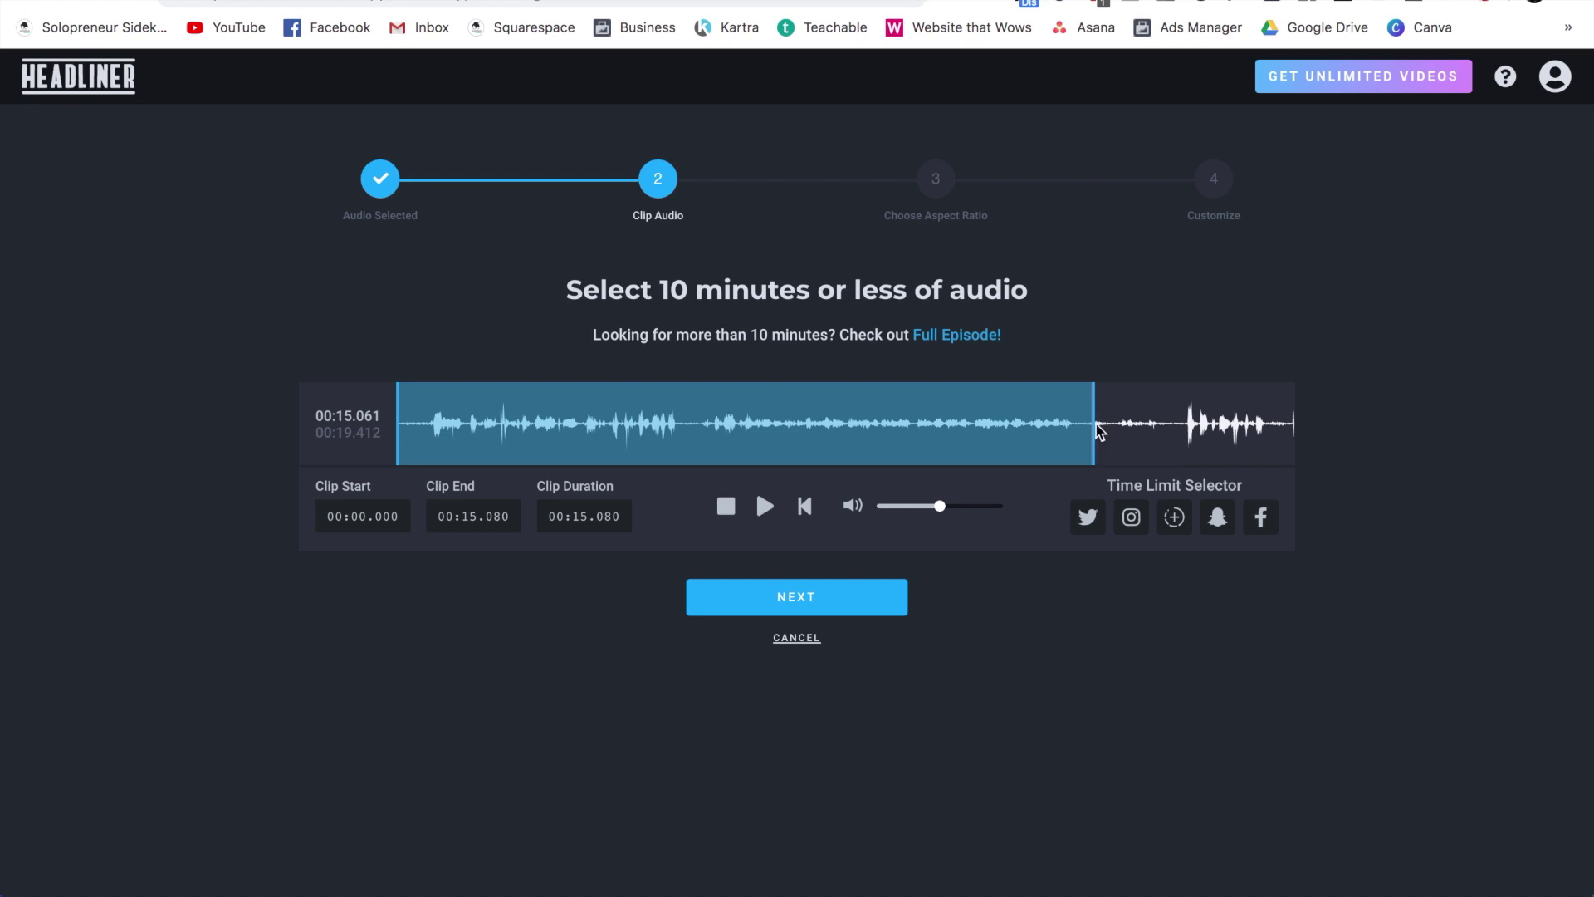
{"action": "left_click_drag", "start_coordinate": [1094, 423], "coordinate": [1305, 430]}
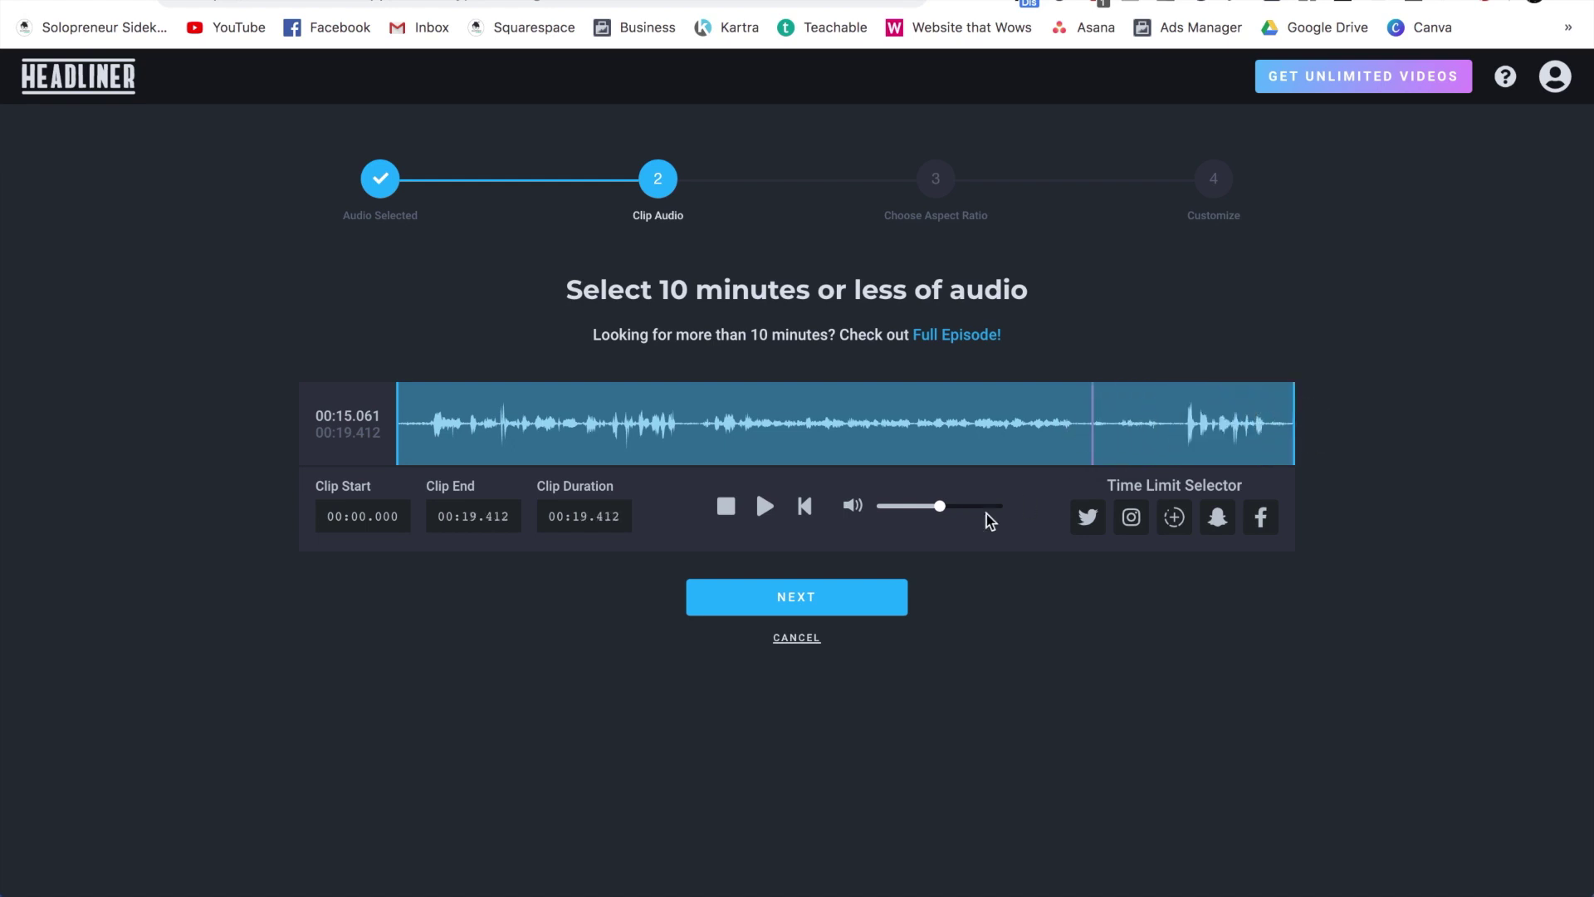
{"action": "left_click", "coordinate": [834, 598]}
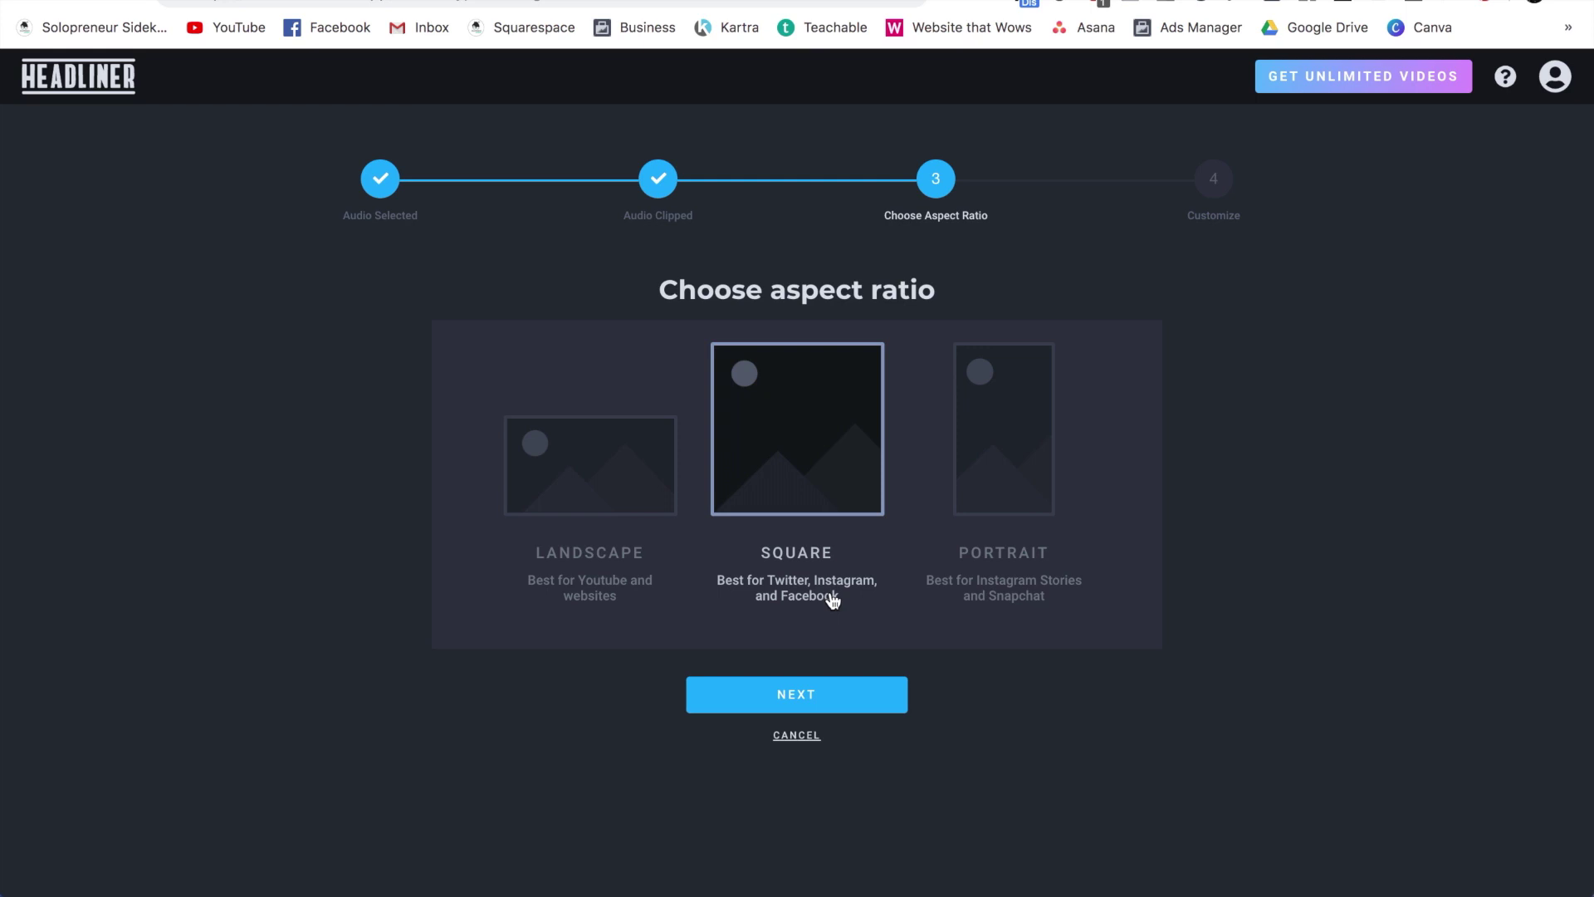
{"action": "left_click", "coordinate": [812, 453]}
Try Curve and Pixelated, settle on the smooth Wave style, and open its colour picker.
{"action": "left_click", "coordinate": [828, 700]}
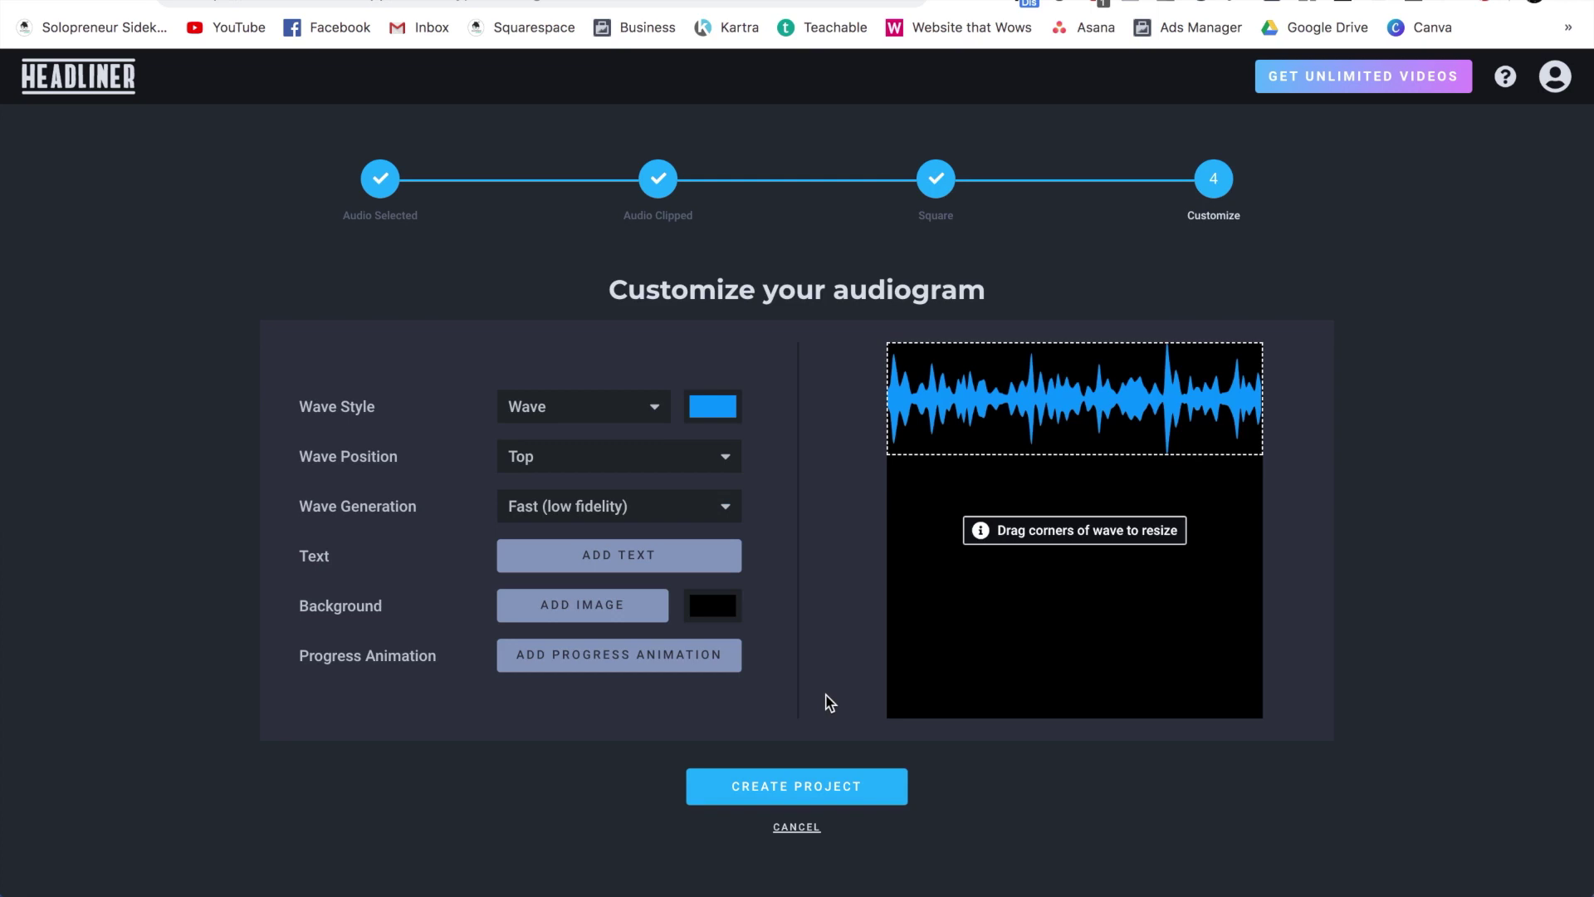
{"action": "left_click", "coordinate": [654, 410]}
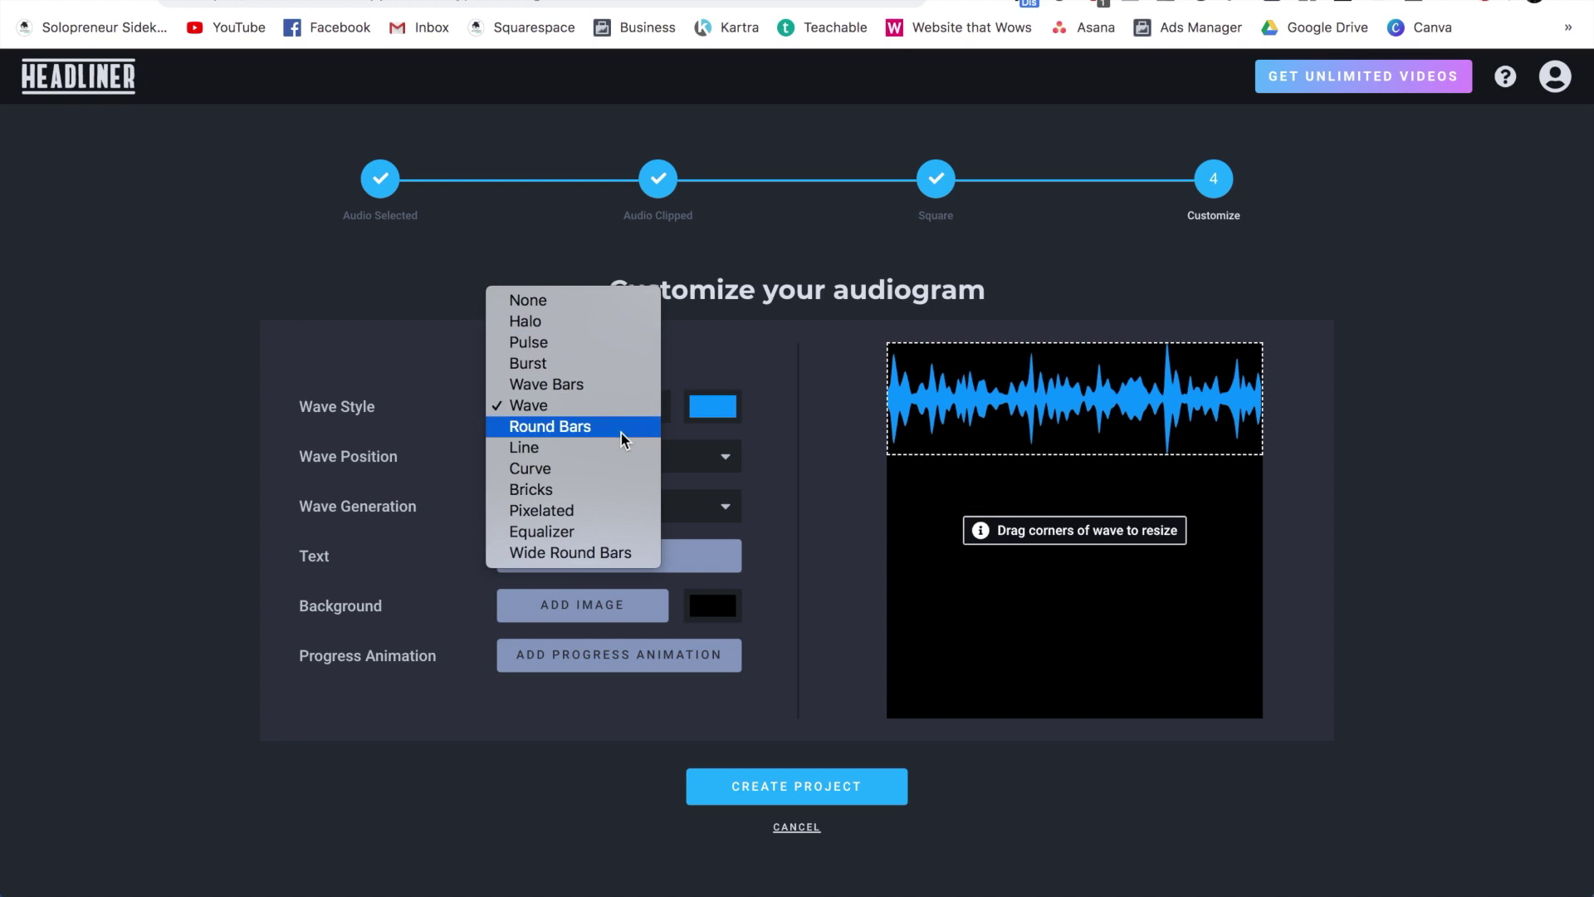
{"action": "left_click", "coordinate": [623, 468]}
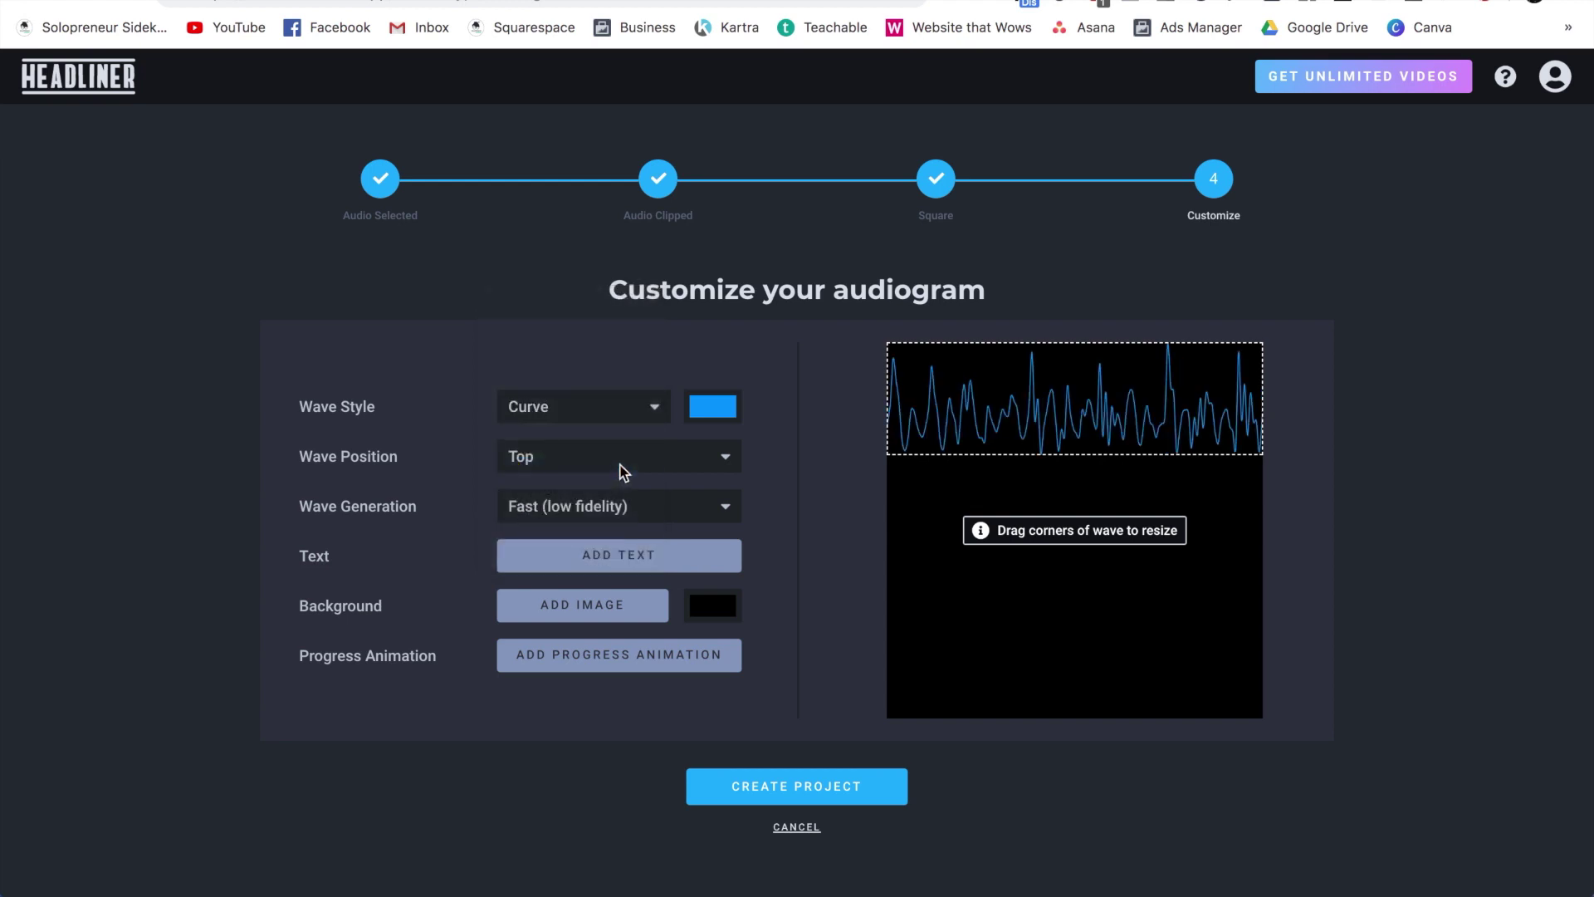
{"action": "left_click", "coordinate": [611, 413]}
{"action": "left_click", "coordinate": [612, 447]}
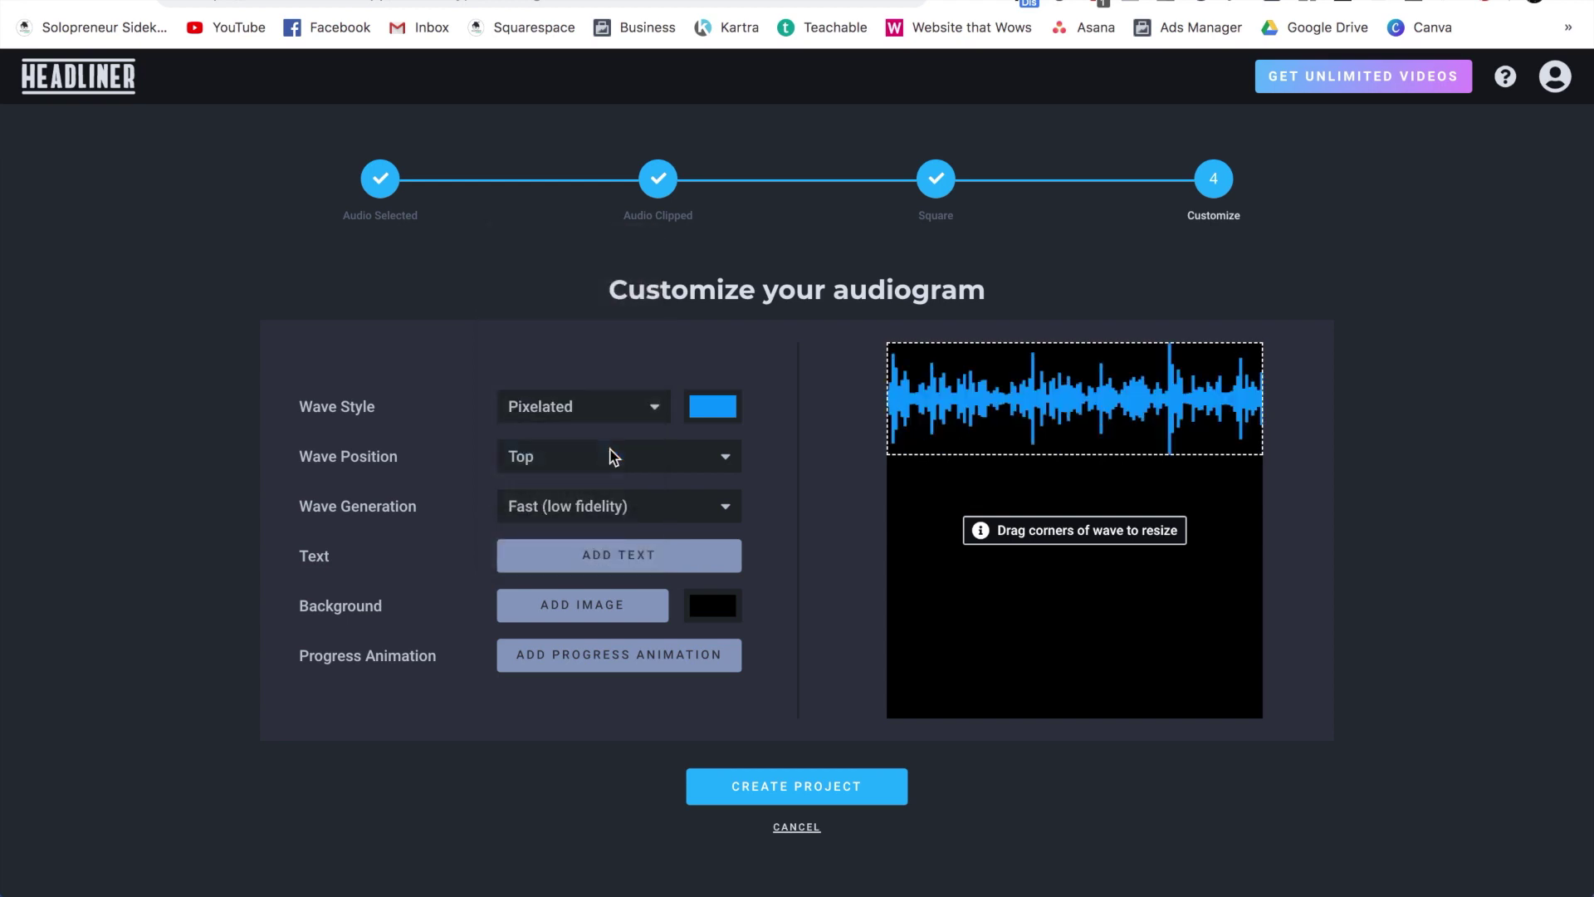
{"action": "left_click", "coordinate": [624, 406]}
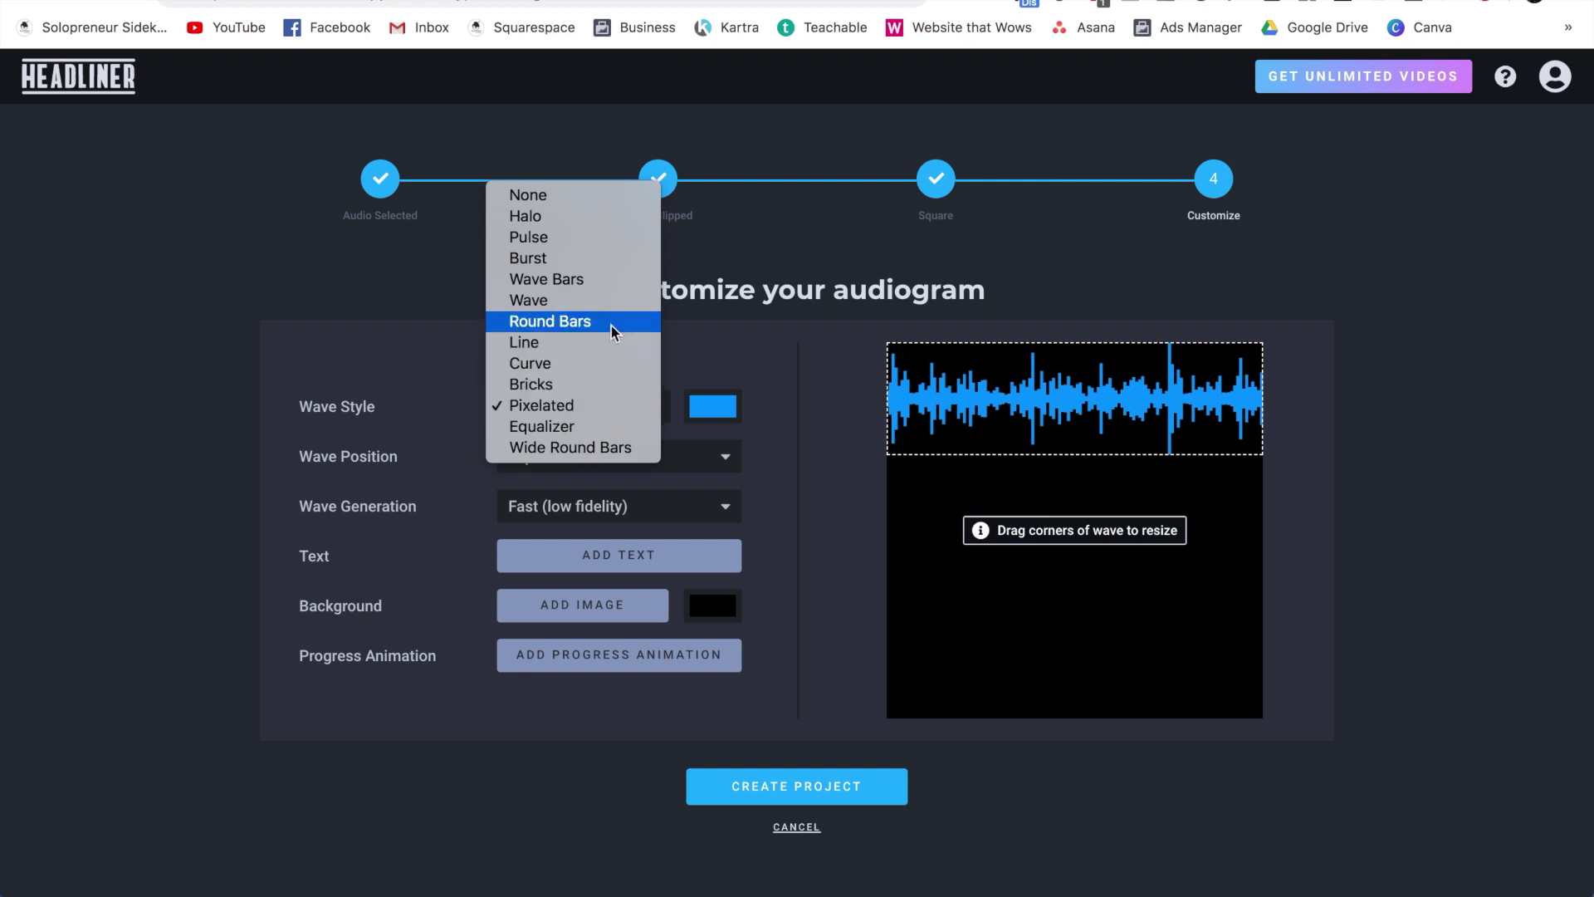
{"action": "left_click", "coordinate": [611, 307]}
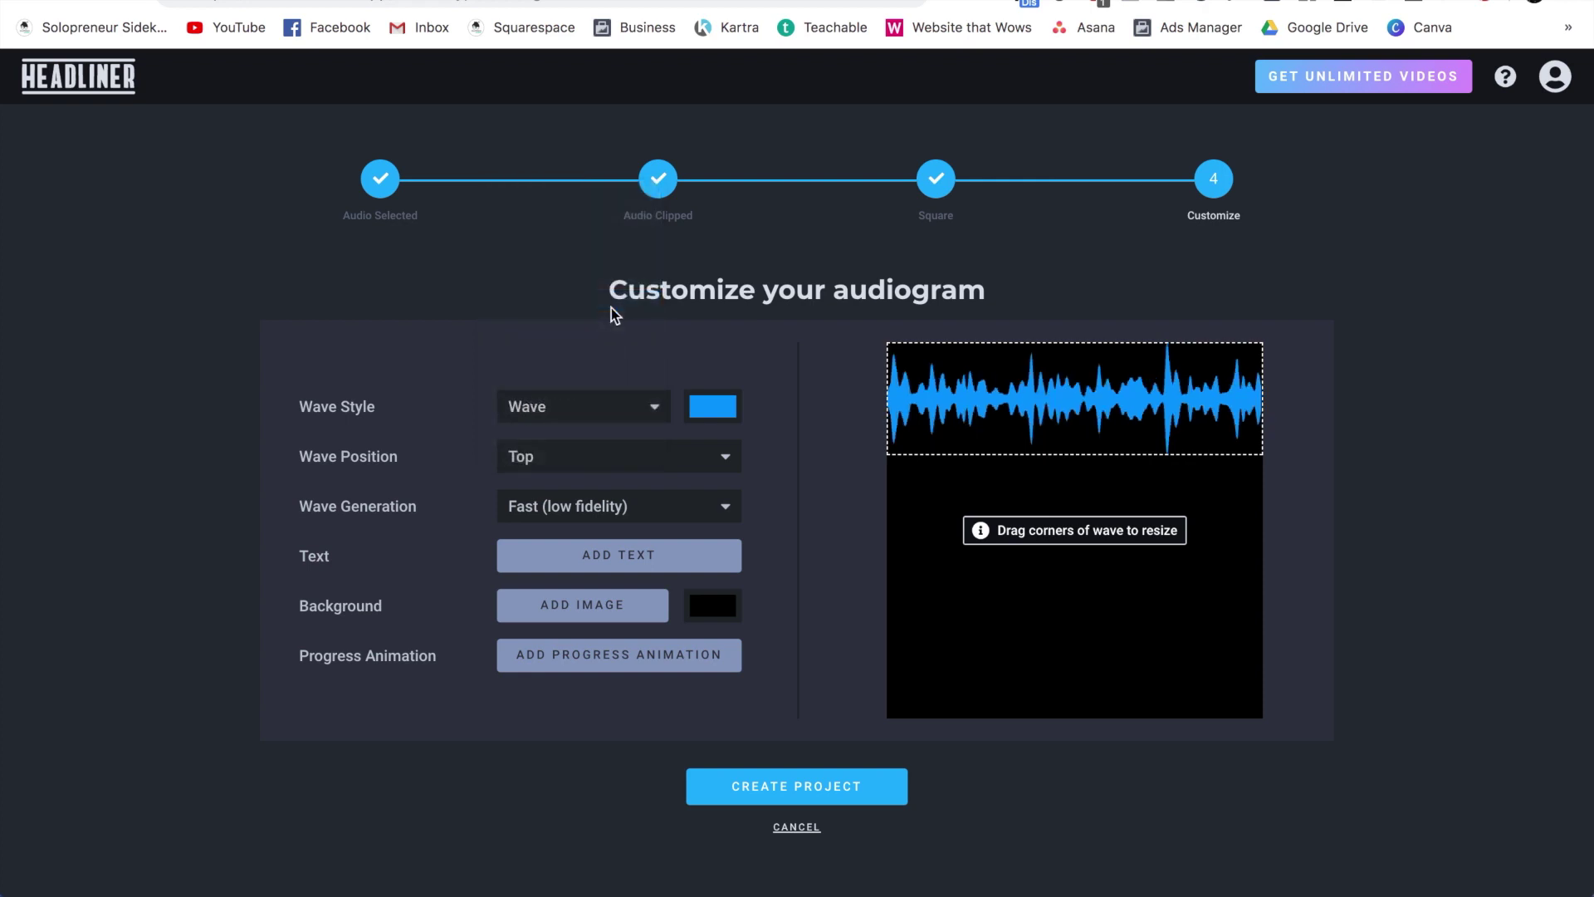
{"action": "left_click", "coordinate": [714, 423]}
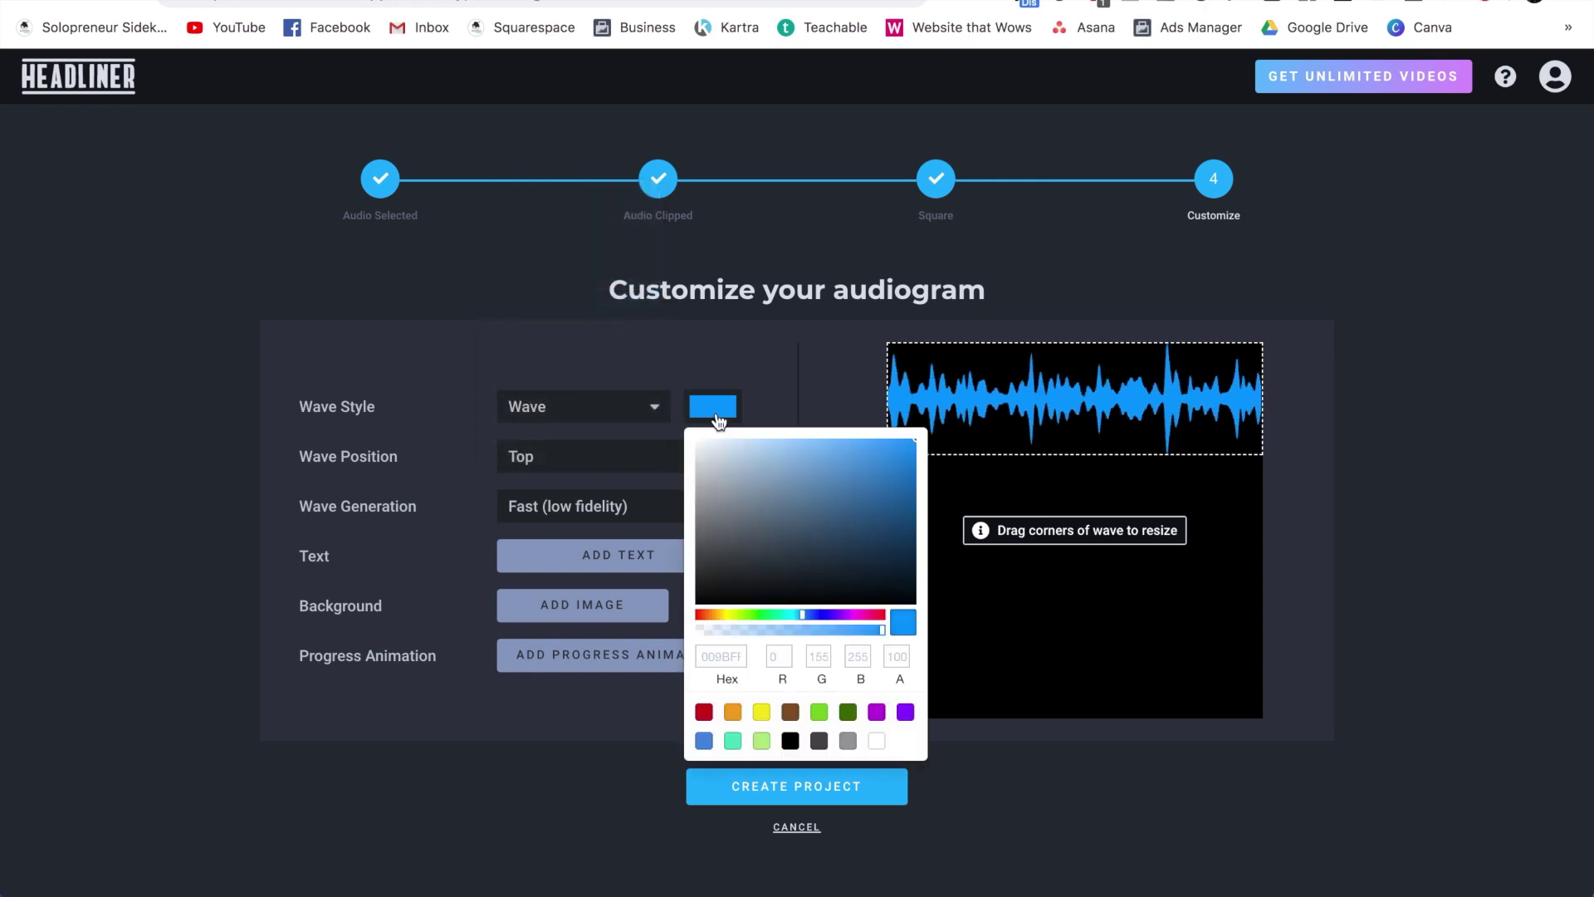
Set the wave colour to pink hex ff4cad.
{"action": "double_click", "coordinate": [714, 657]}
{"action": "type", "text": "#ff4cad"}
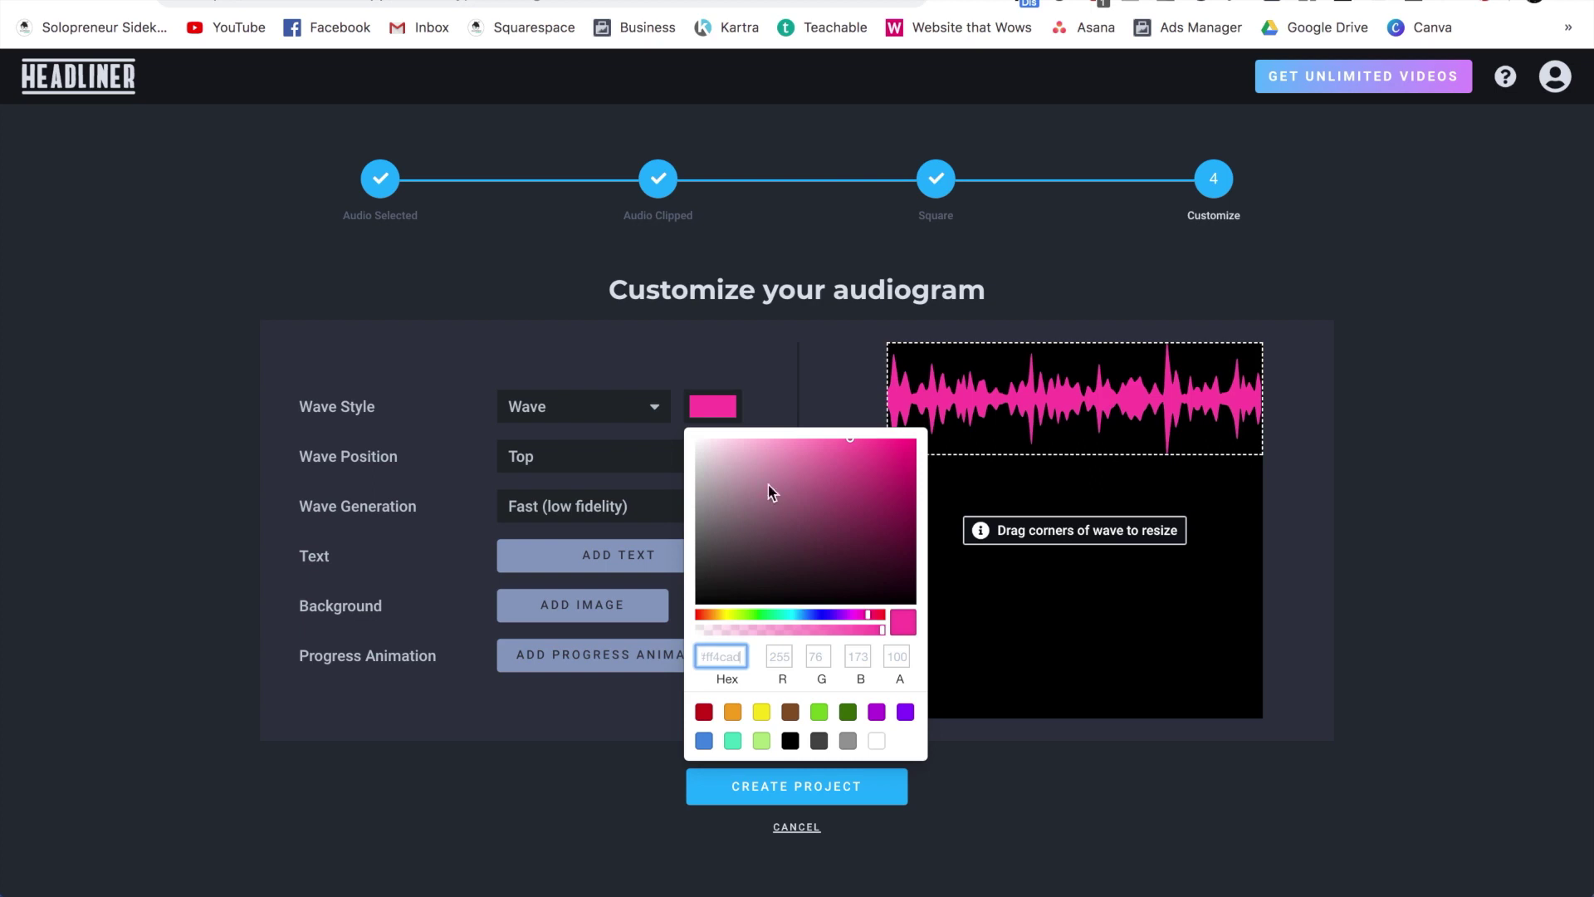
{"action": "left_click", "coordinate": [783, 391]}
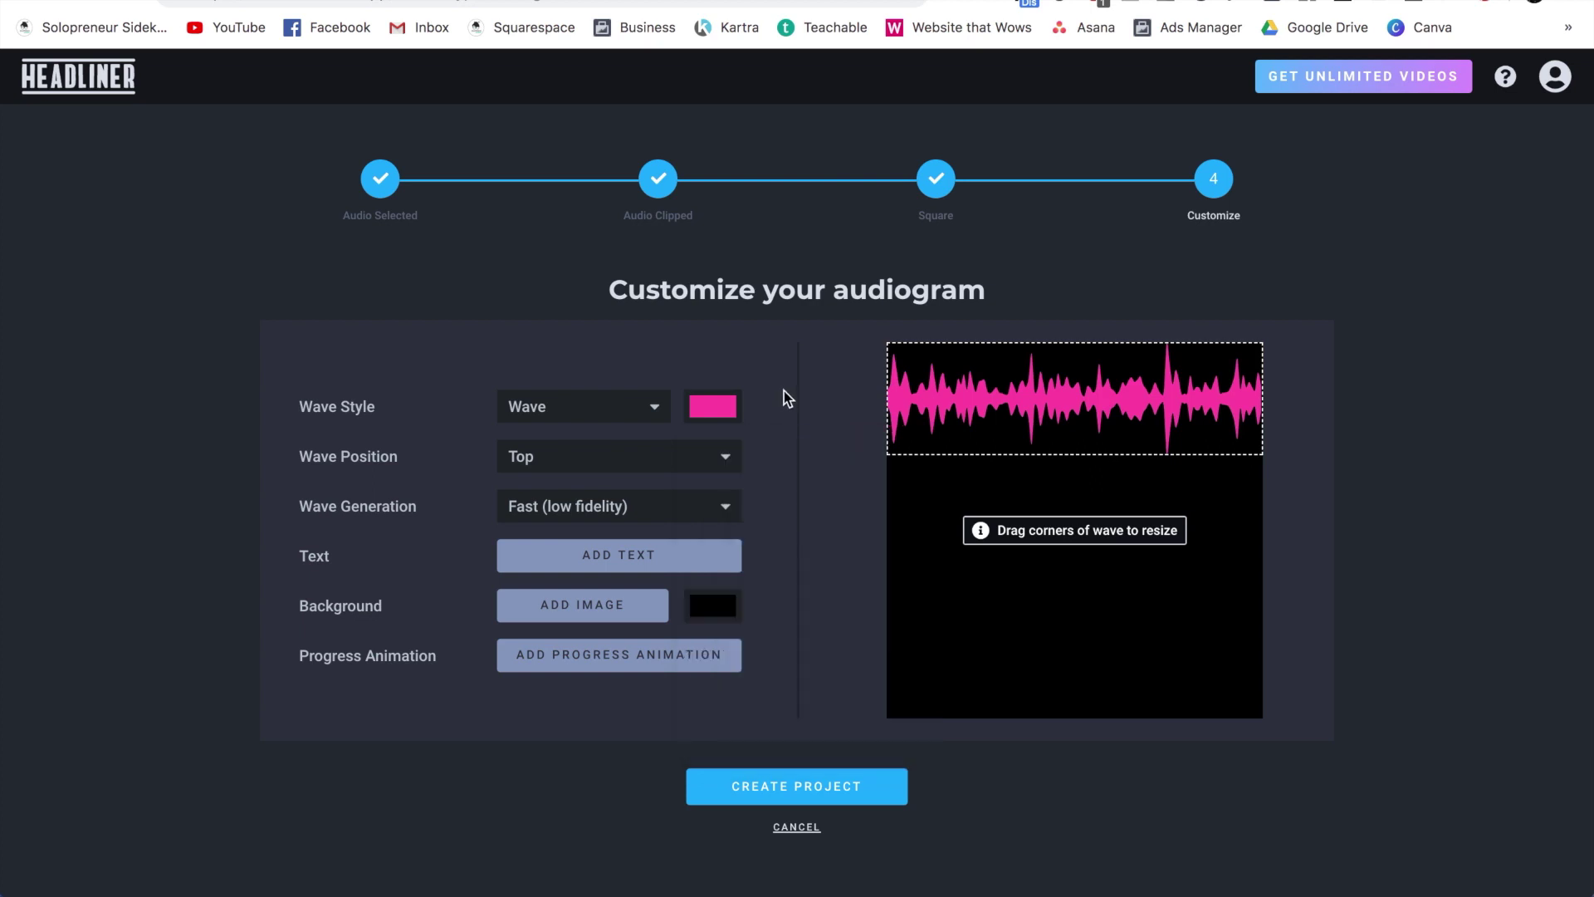
Set the wave position to Bottom.
{"action": "left_click", "coordinate": [712, 456]}
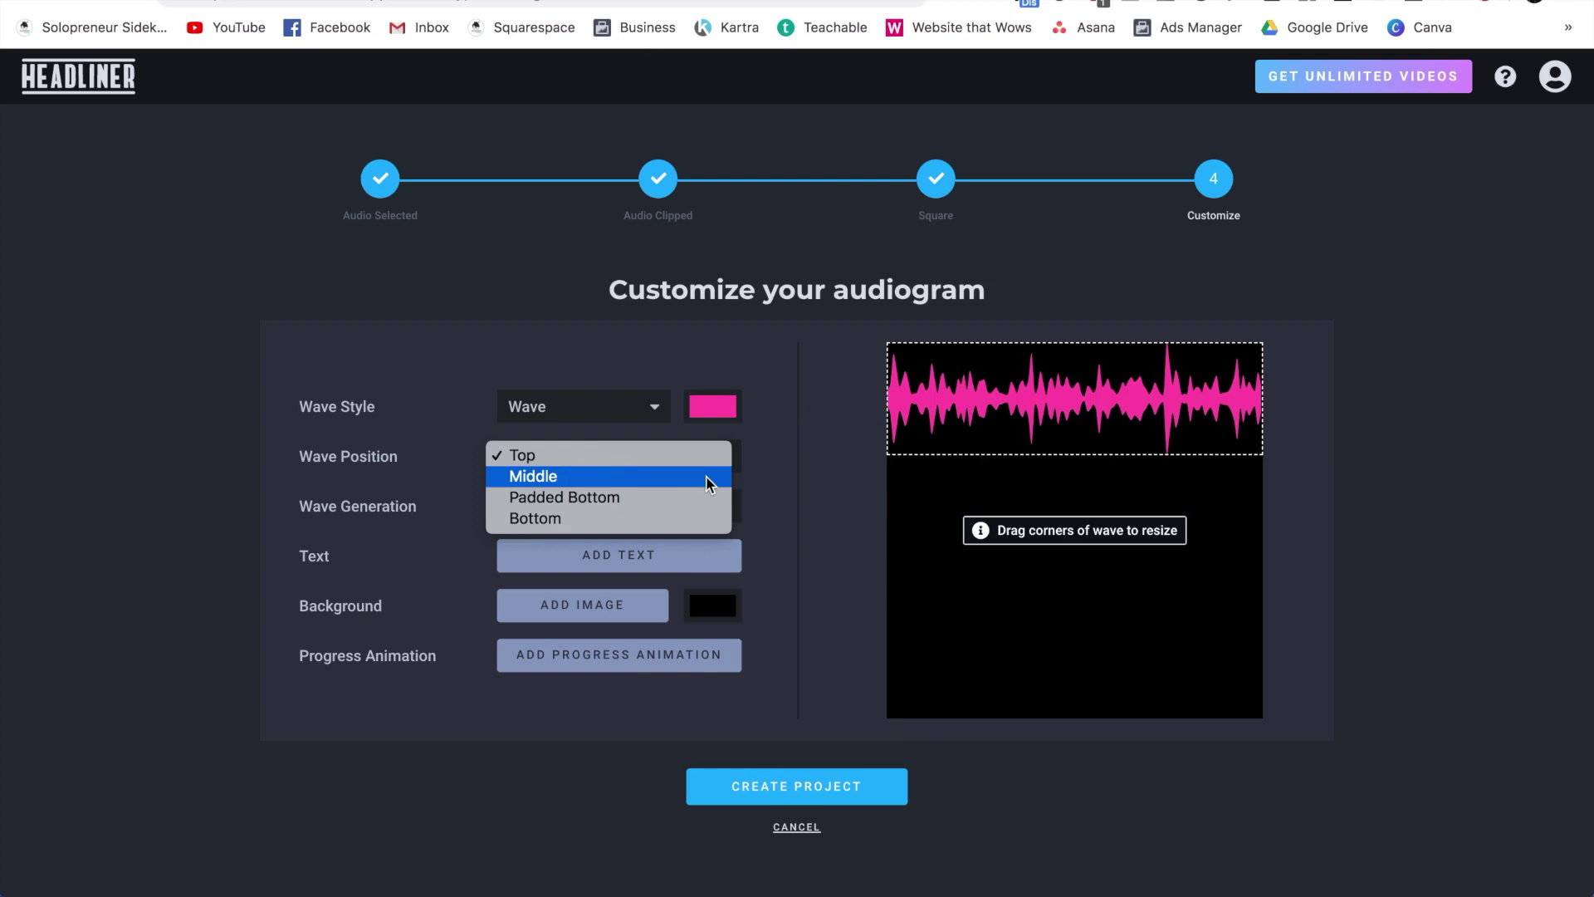
{"action": "left_click", "coordinate": [709, 477]}
{"action": "left_click", "coordinate": [705, 459]}
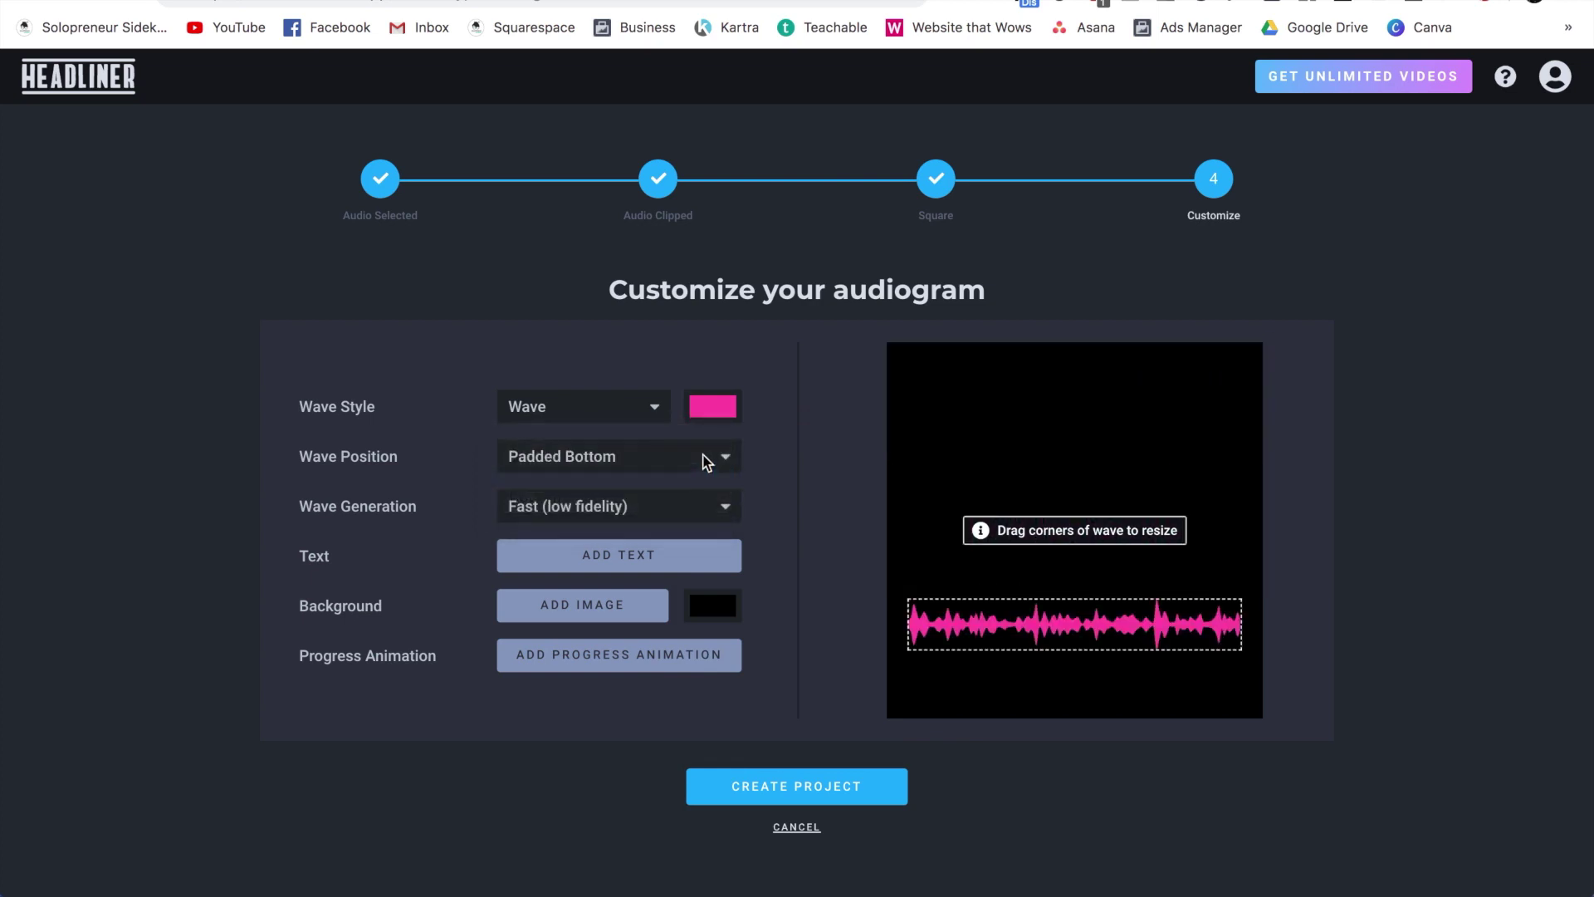
{"action": "left_click", "coordinate": [704, 462]}
{"action": "left_click", "coordinate": [704, 474]}
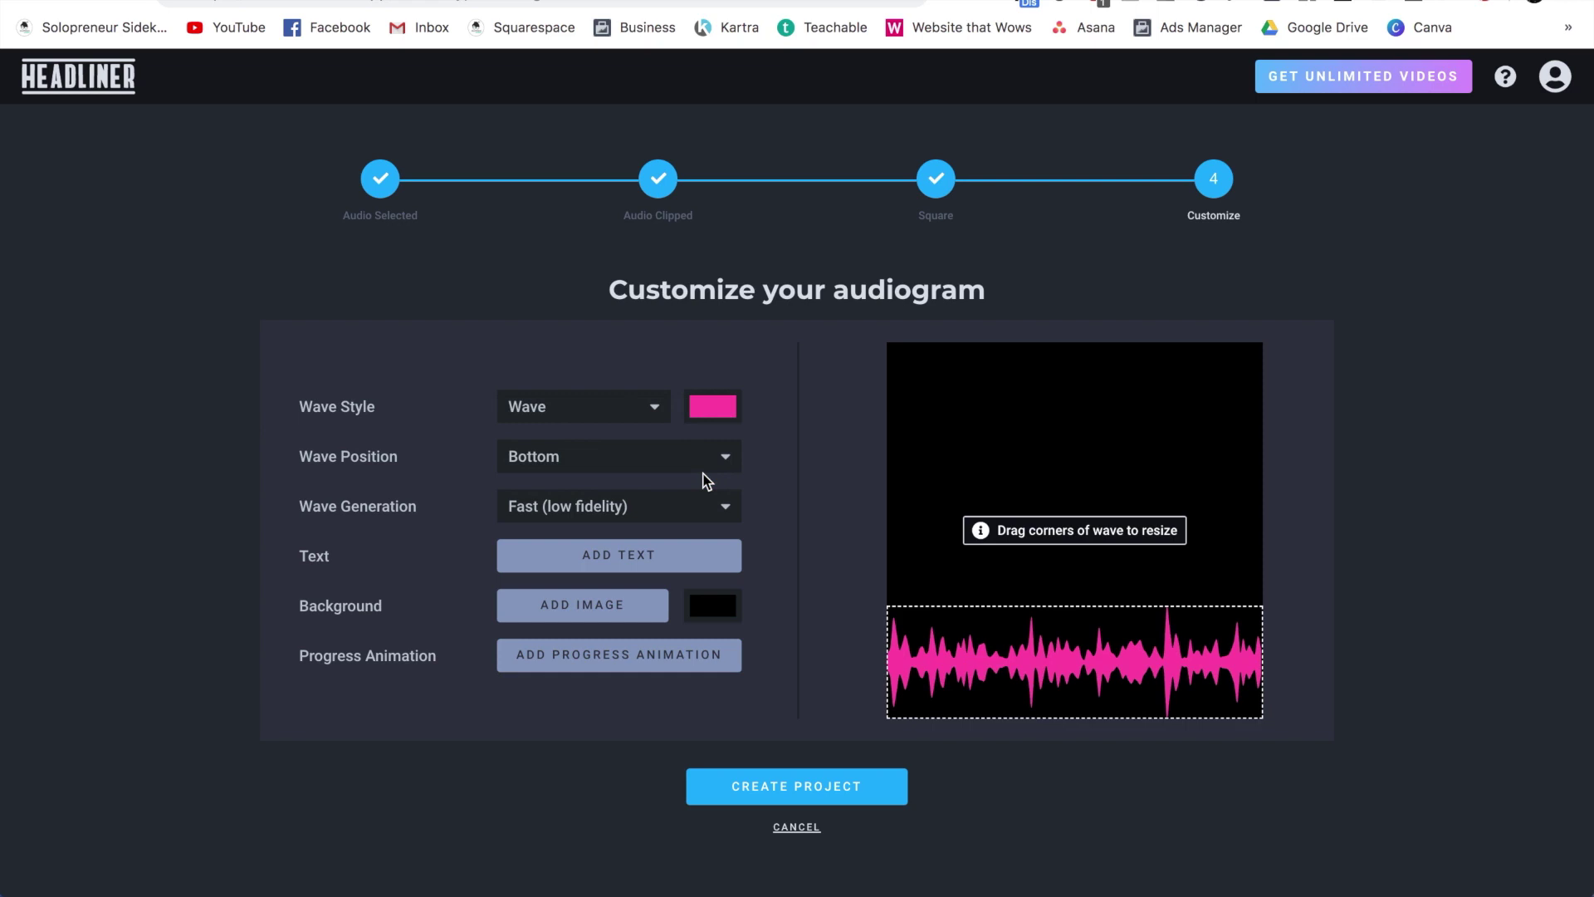
Enable a yellow progress bar animation and save the setting.
{"action": "left_click", "coordinate": [684, 654]}
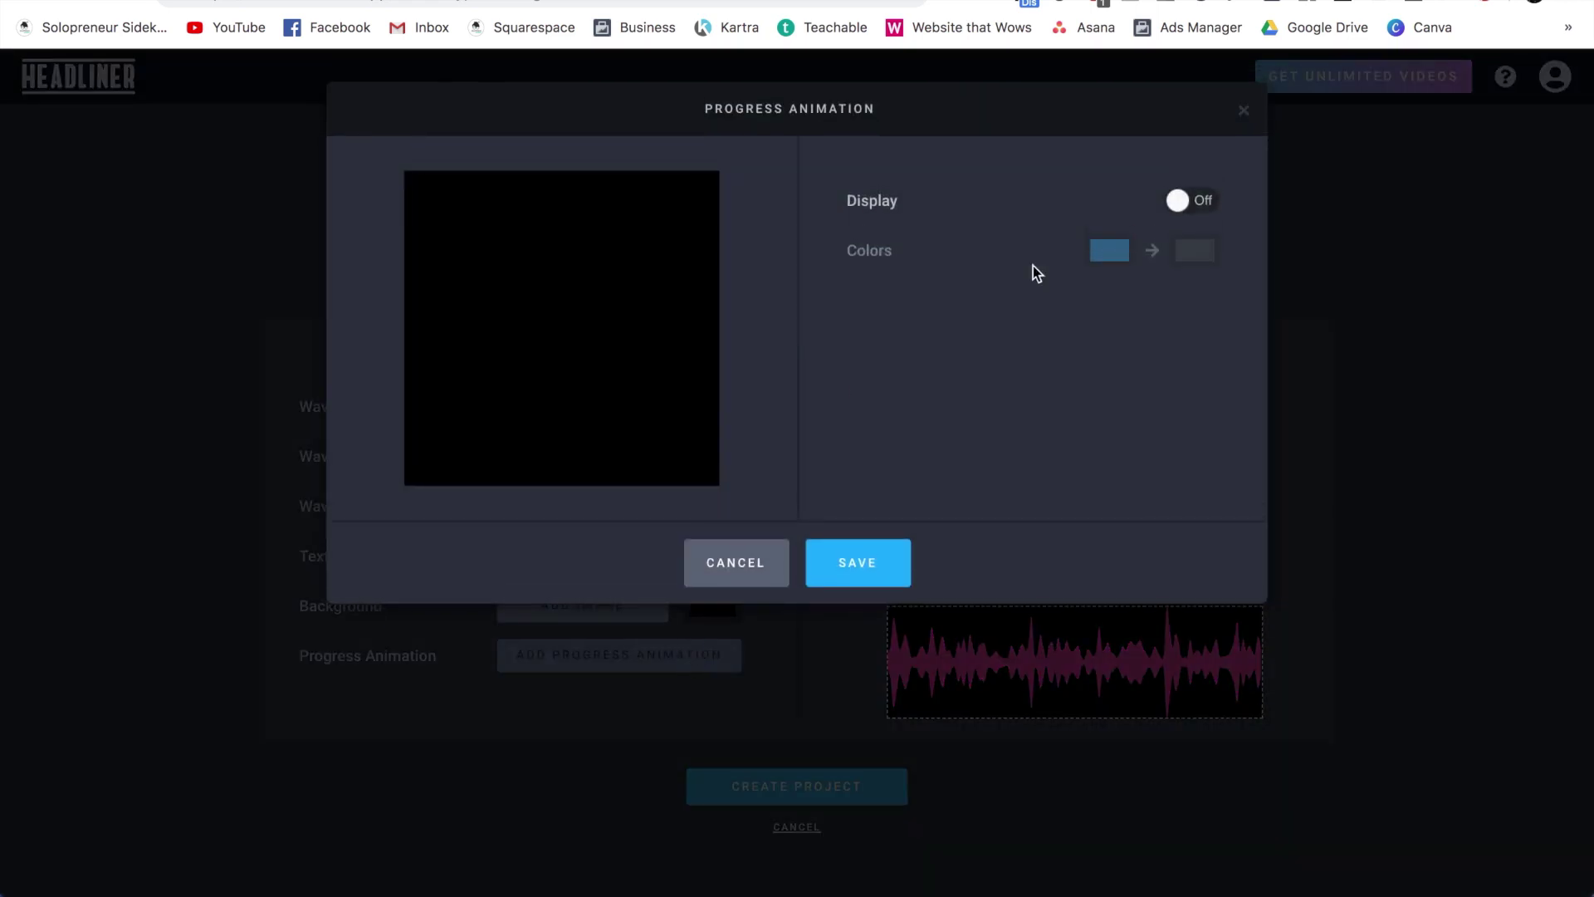
{"action": "left_click", "coordinate": [1183, 214]}
{"action": "left_click", "coordinate": [1121, 252]}
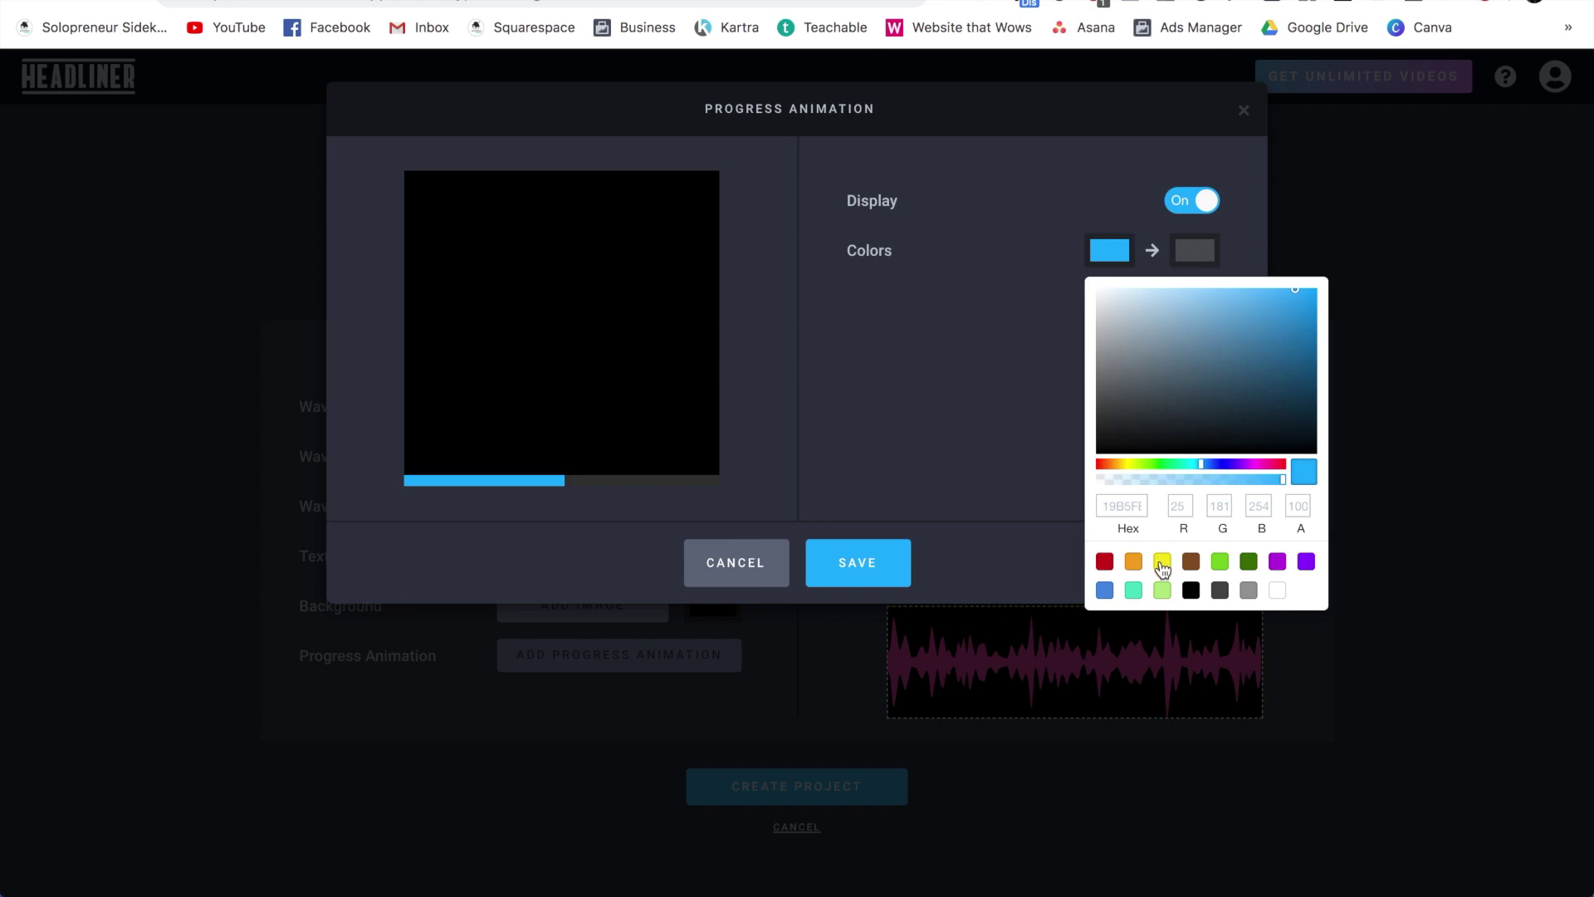
{"action": "left_click", "coordinate": [1162, 563]}
{"action": "left_click", "coordinate": [858, 562]}
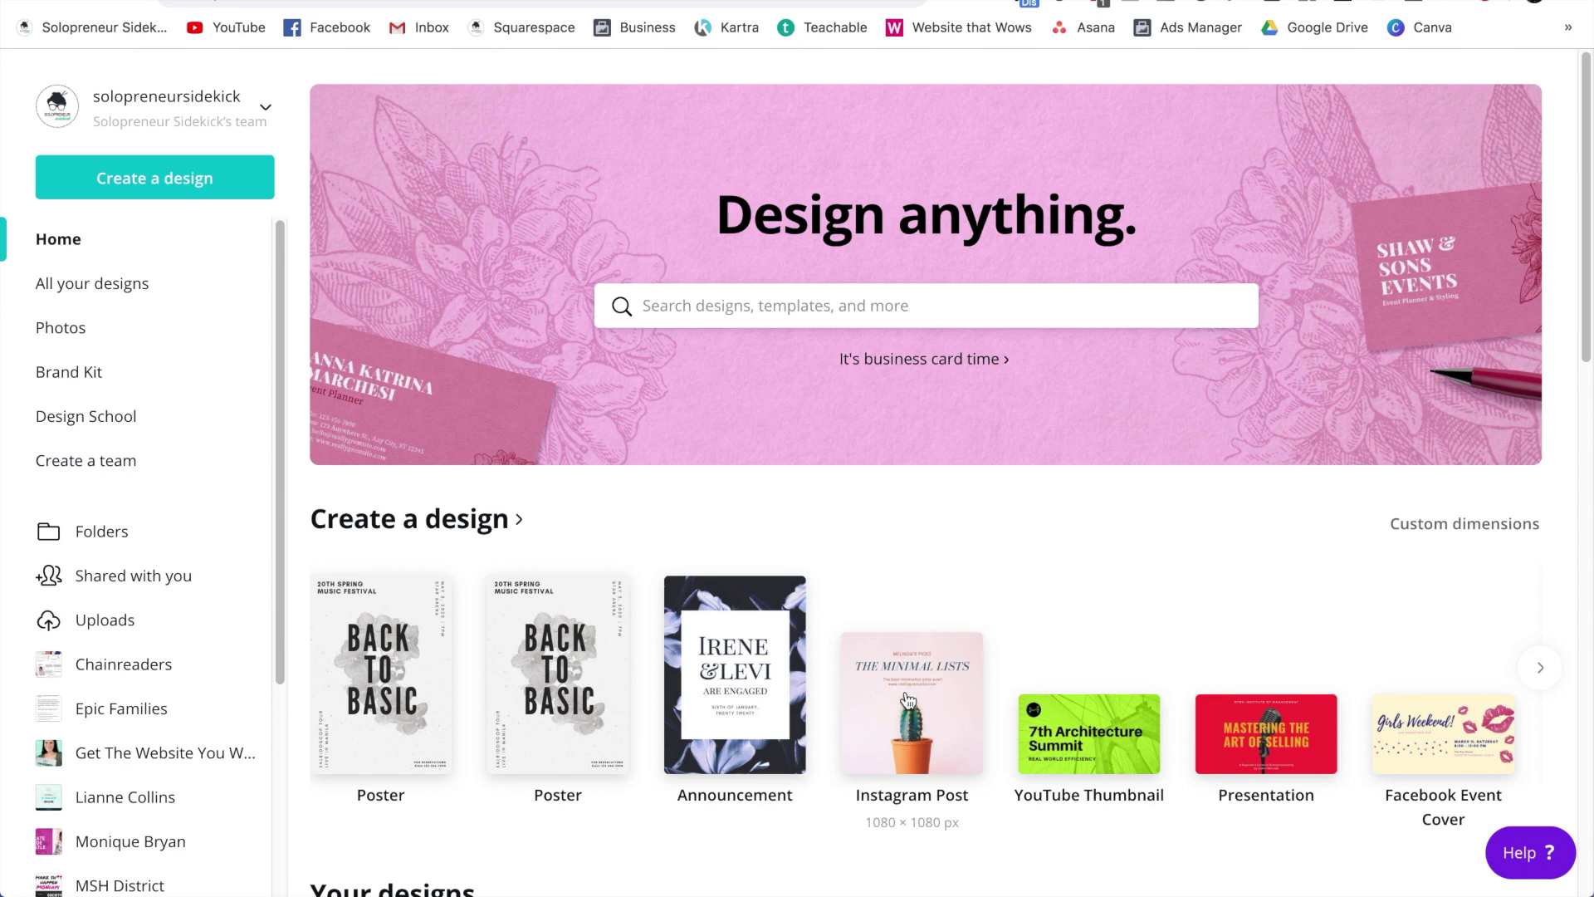
Create a new Instagram Post design in Canva.
{"action": "left_click", "coordinate": [907, 699]}
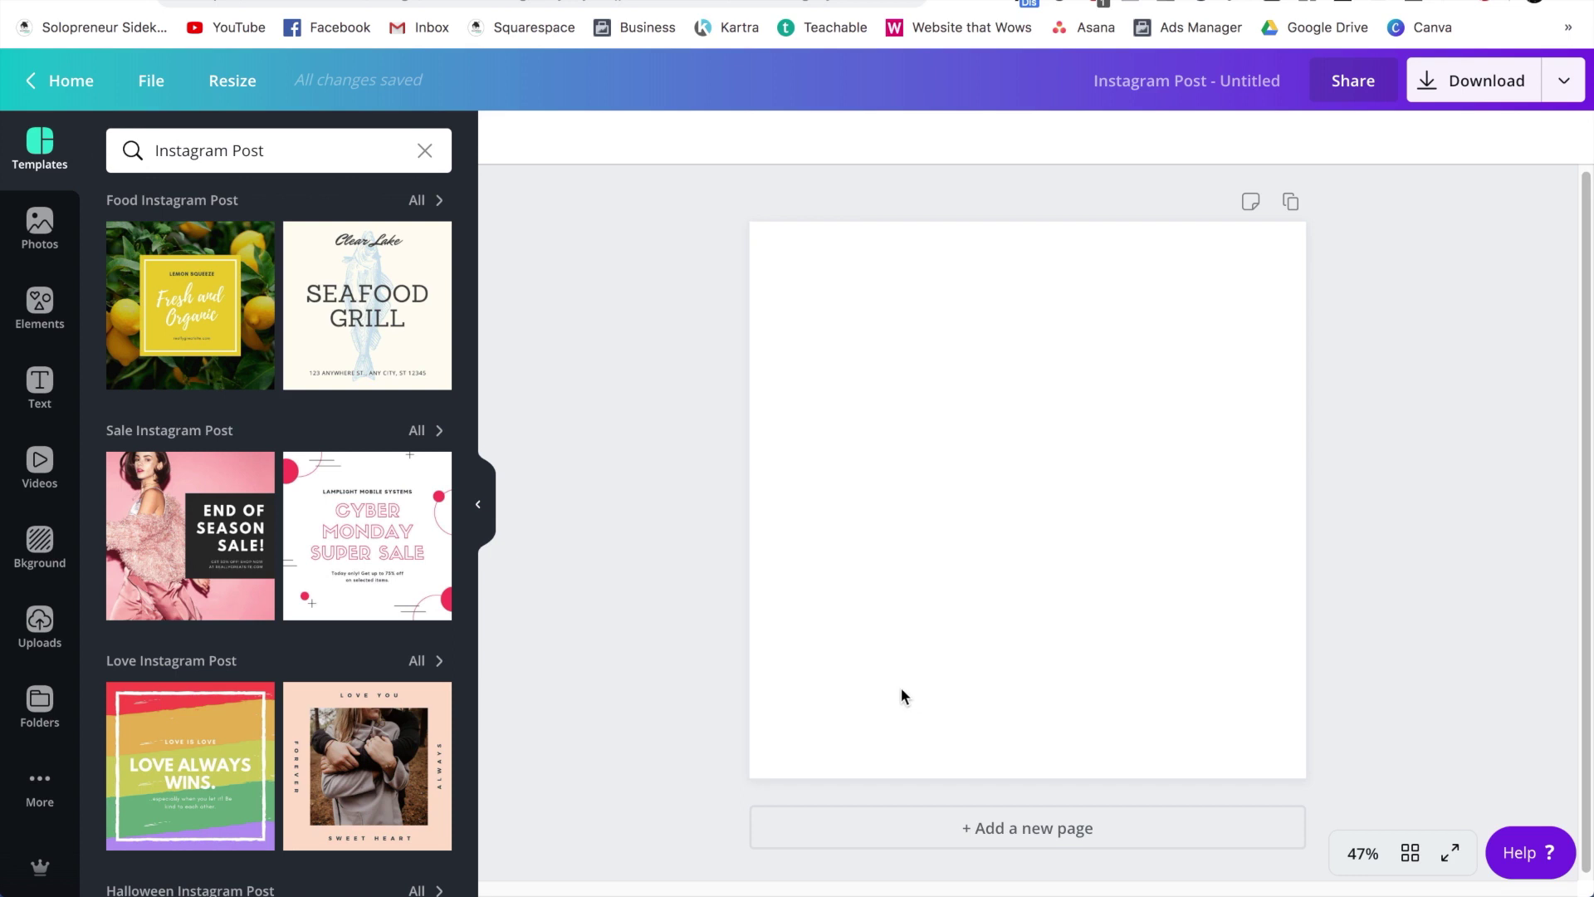
Apply the End of Season Sale template and replace its background with the café photo, cropped.
{"action": "left_click", "coordinate": [181, 545]}
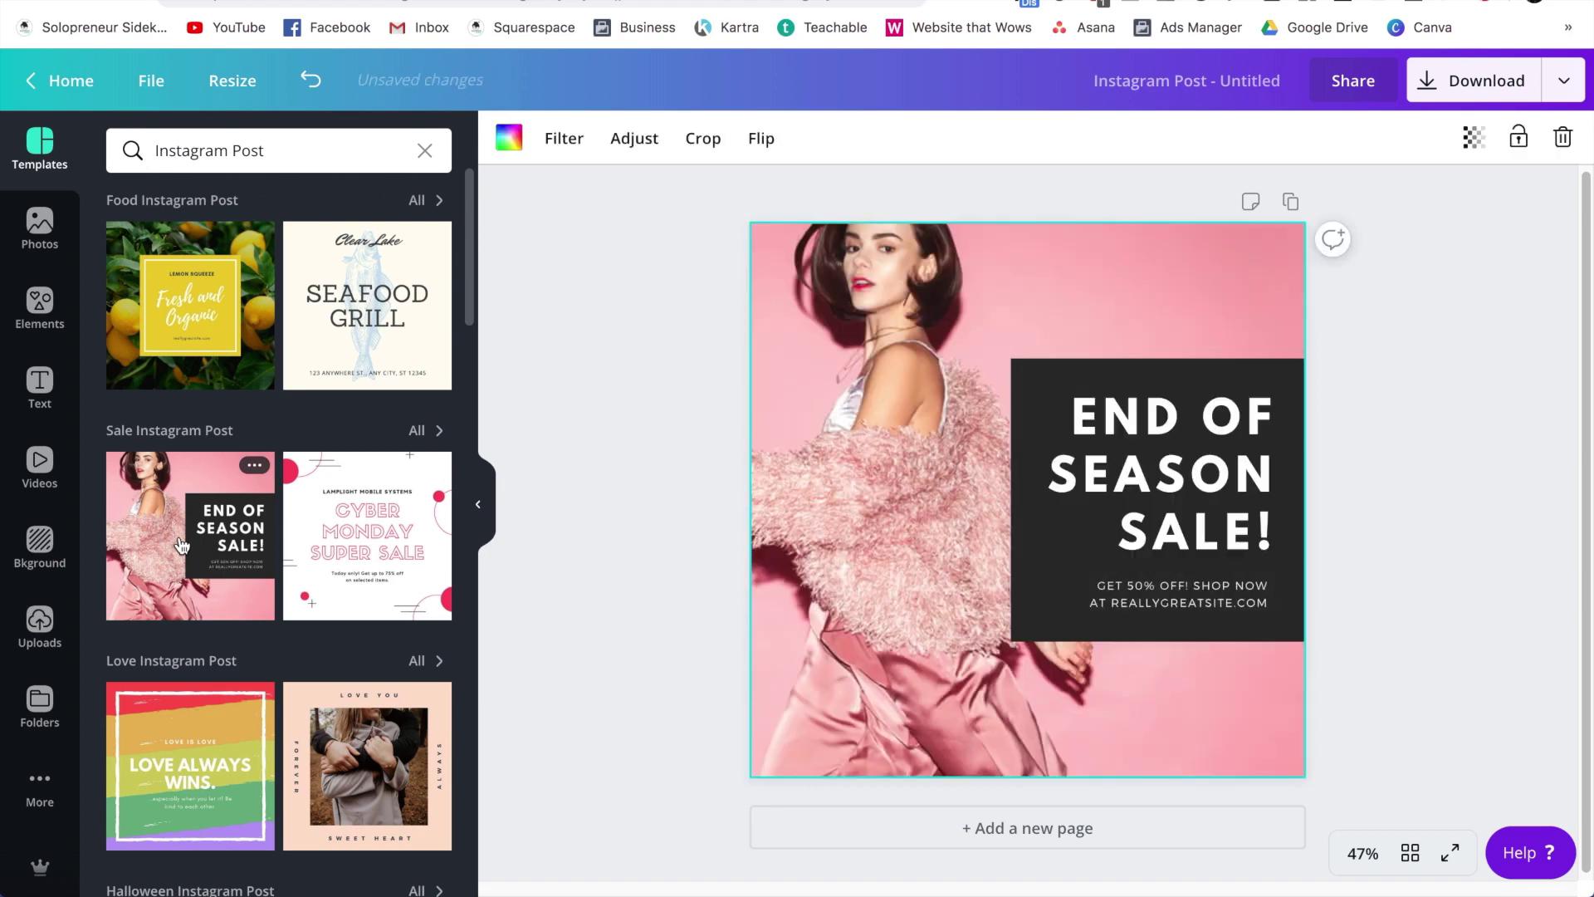
{"action": "left_click", "coordinate": [40, 627]}
{"action": "scroll", "coordinate": [278, 498], "scroll_direction": "down", "scroll_amount": 2}
{"action": "left_click_drag", "start_coordinate": [341, 490], "coordinate": [765, 465]}
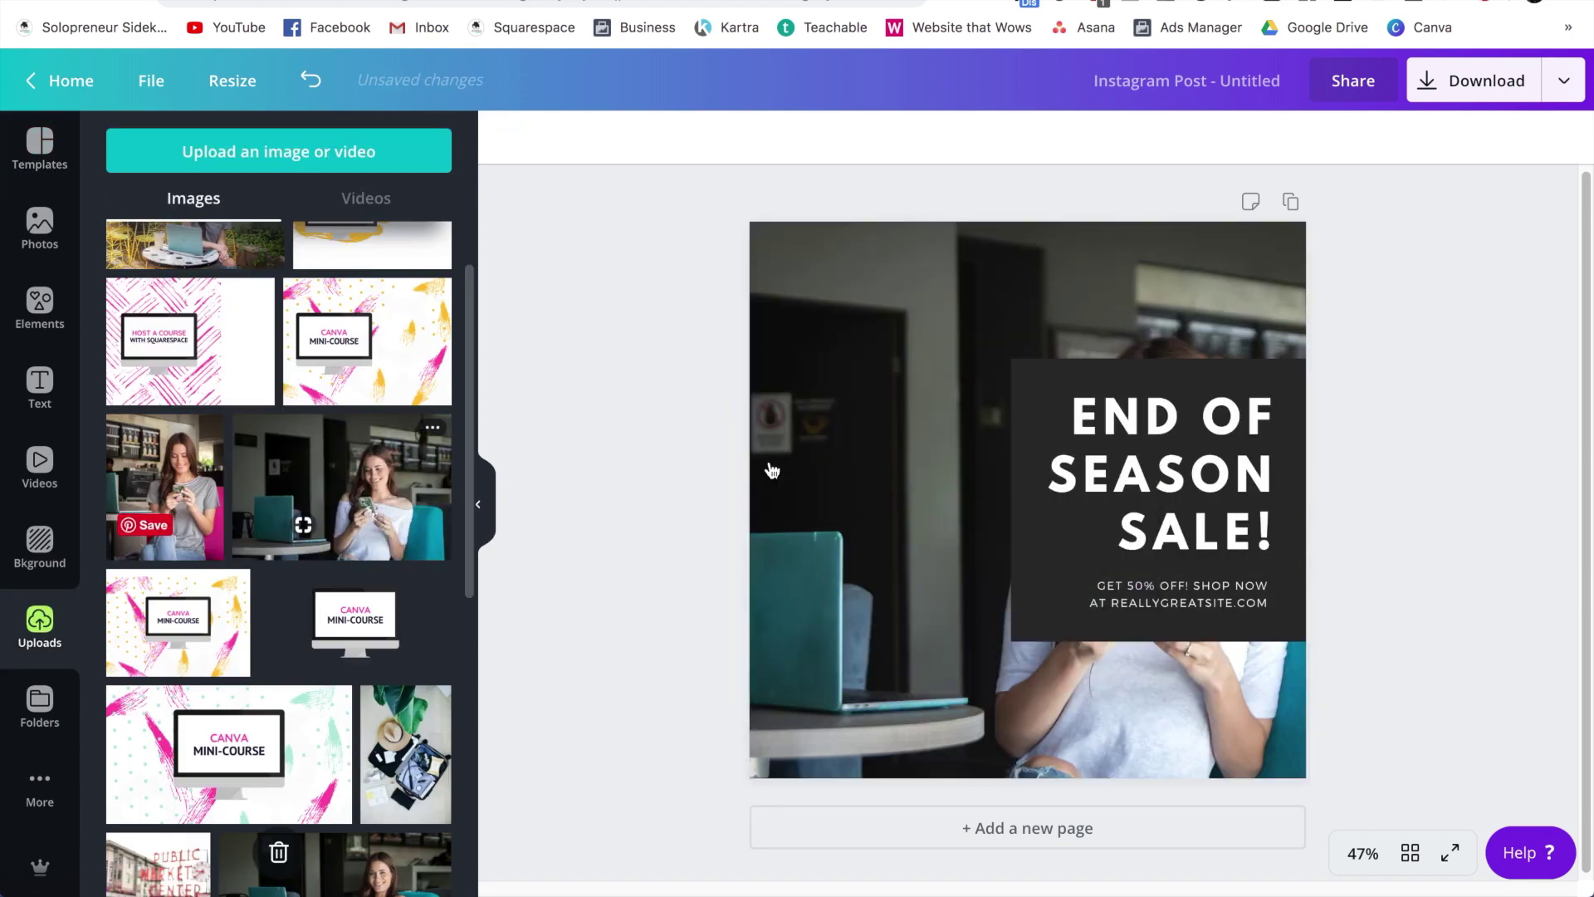
{"action": "left_click", "coordinate": [703, 138]}
{"action": "left_click_drag", "start_coordinate": [921, 562], "coordinate": [893, 562]}
{"action": "left_click_drag", "start_coordinate": [647, 365], "coordinate": [885, 473]}
{"action": "left_click", "coordinate": [830, 332]}
{"action": "left_click", "coordinate": [703, 137]}
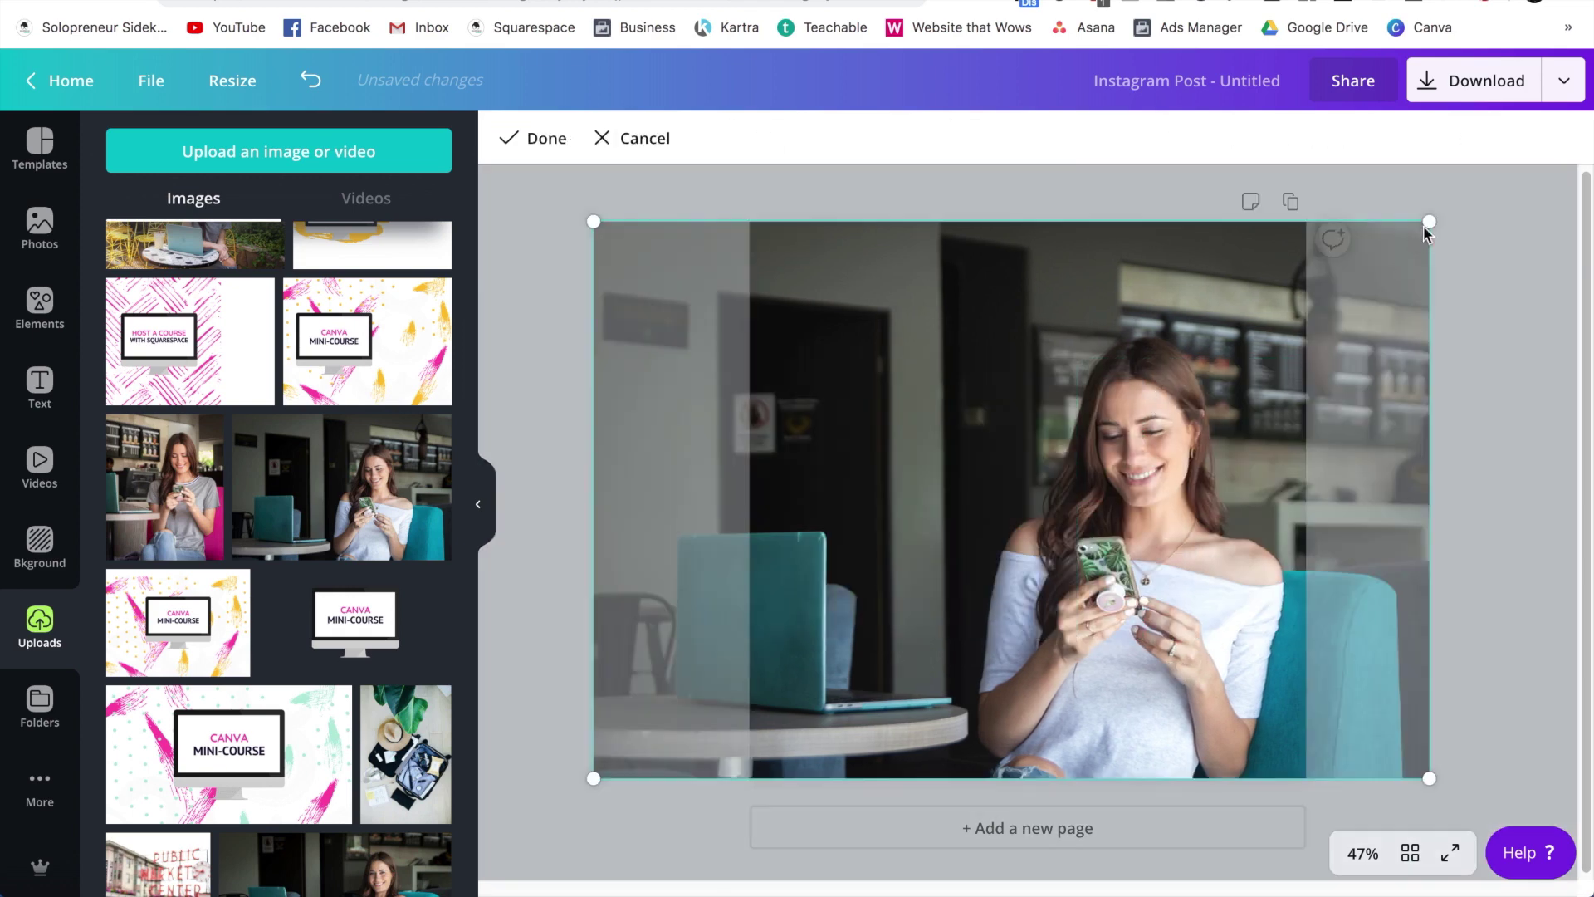
{"action": "left_click_drag", "start_coordinate": [1410, 470], "coordinate": [1356, 470]}
{"action": "left_click", "coordinate": [532, 138]}
Make the text box pink and retype the title as 'HOW TO START A PODCAST'.
{"action": "left_click", "coordinate": [797, 531]}
{"action": "left_click", "coordinate": [509, 137]}
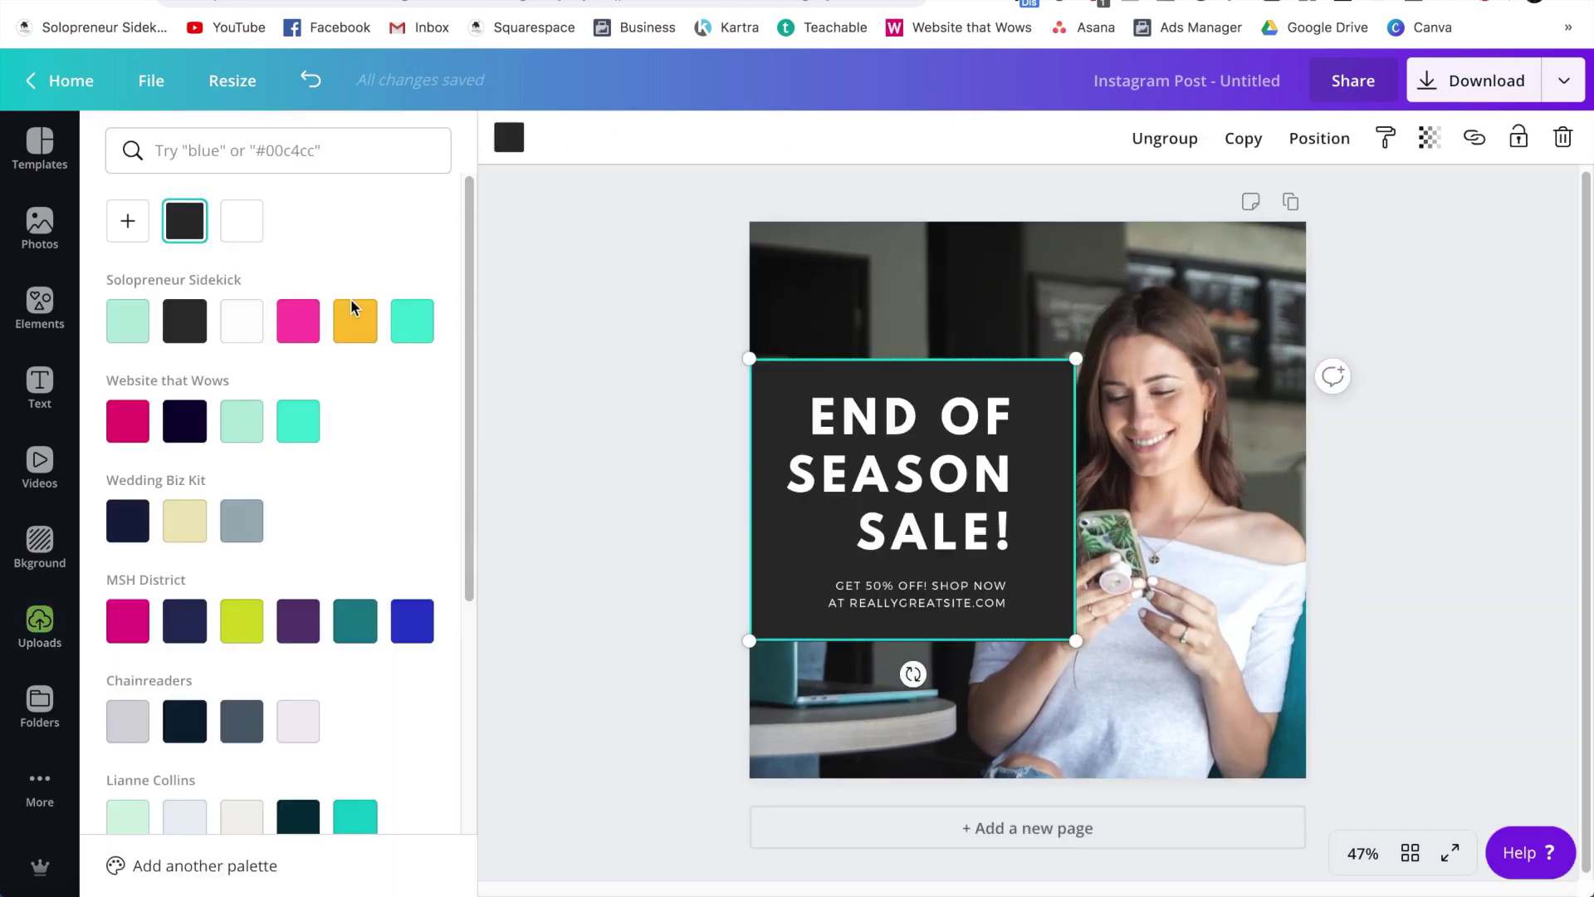
{"action": "left_click", "coordinate": [298, 321]}
{"action": "double_click", "coordinate": [881, 429]}
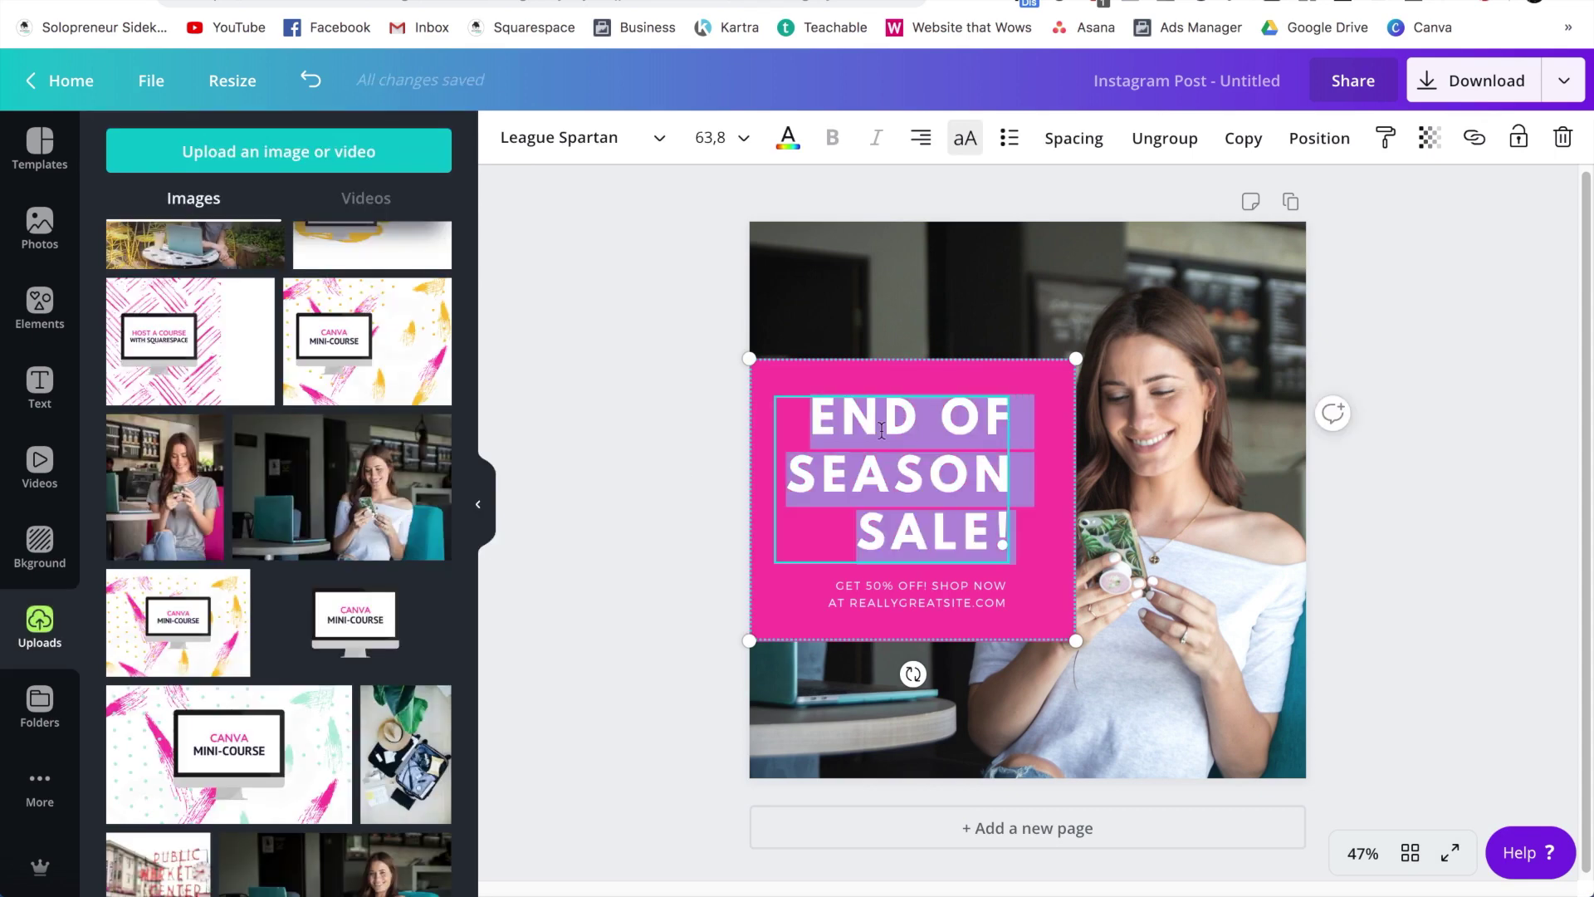
{"action": "type", "text": "HOW TO START A PODCAST"}
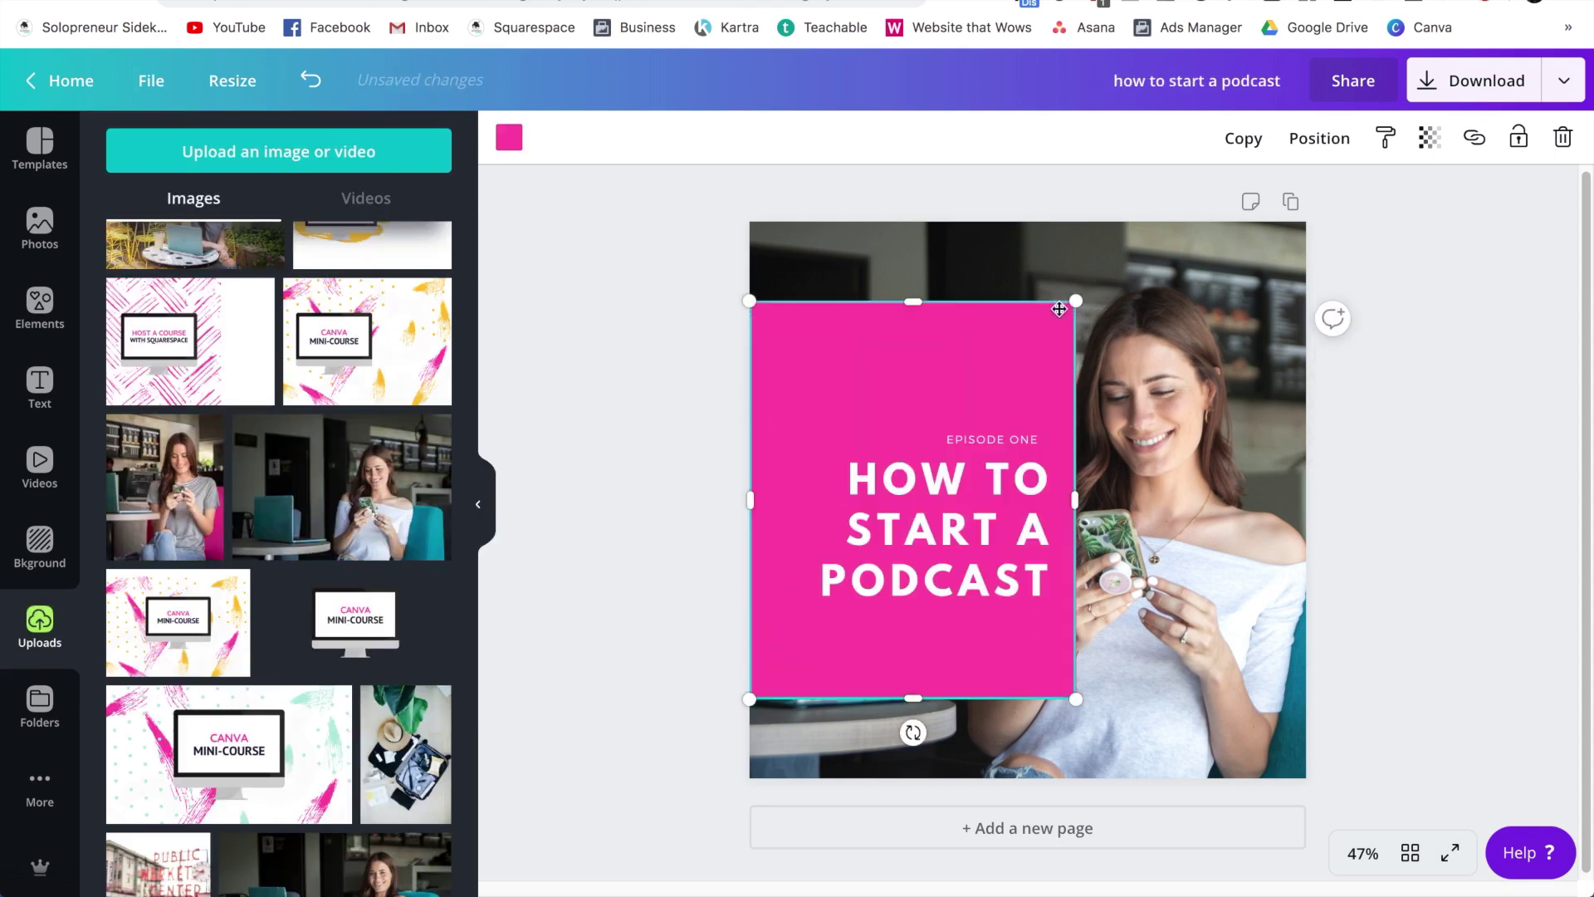
Resize the pink title box and move it up and left.
{"action": "left_click_drag", "start_coordinate": [913, 301], "coordinate": [913, 398]}
{"action": "left_click_drag", "start_coordinate": [913, 698], "coordinate": [913, 669]}
{"action": "left_click_drag", "start_coordinate": [639, 449], "coordinate": [944, 455]}
{"action": "left_click_drag", "start_coordinate": [970, 347], "coordinate": [955, 346]}
{"action": "left_click_drag", "start_coordinate": [864, 588], "coordinate": [864, 559]}
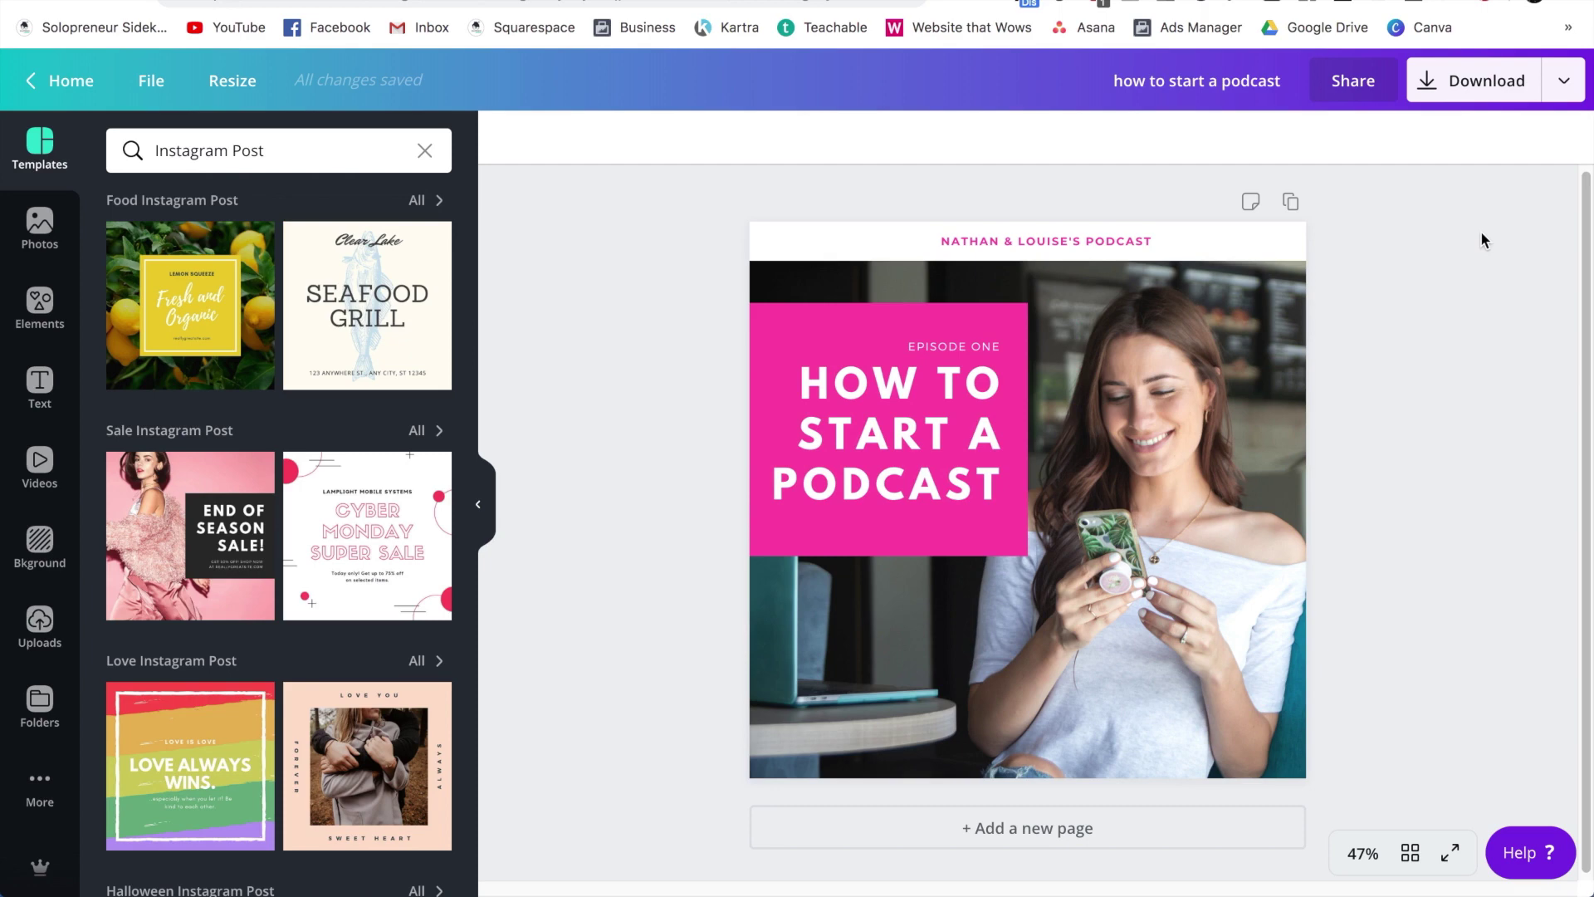
Download the design as a PNG.
{"action": "left_click", "coordinate": [1448, 83]}
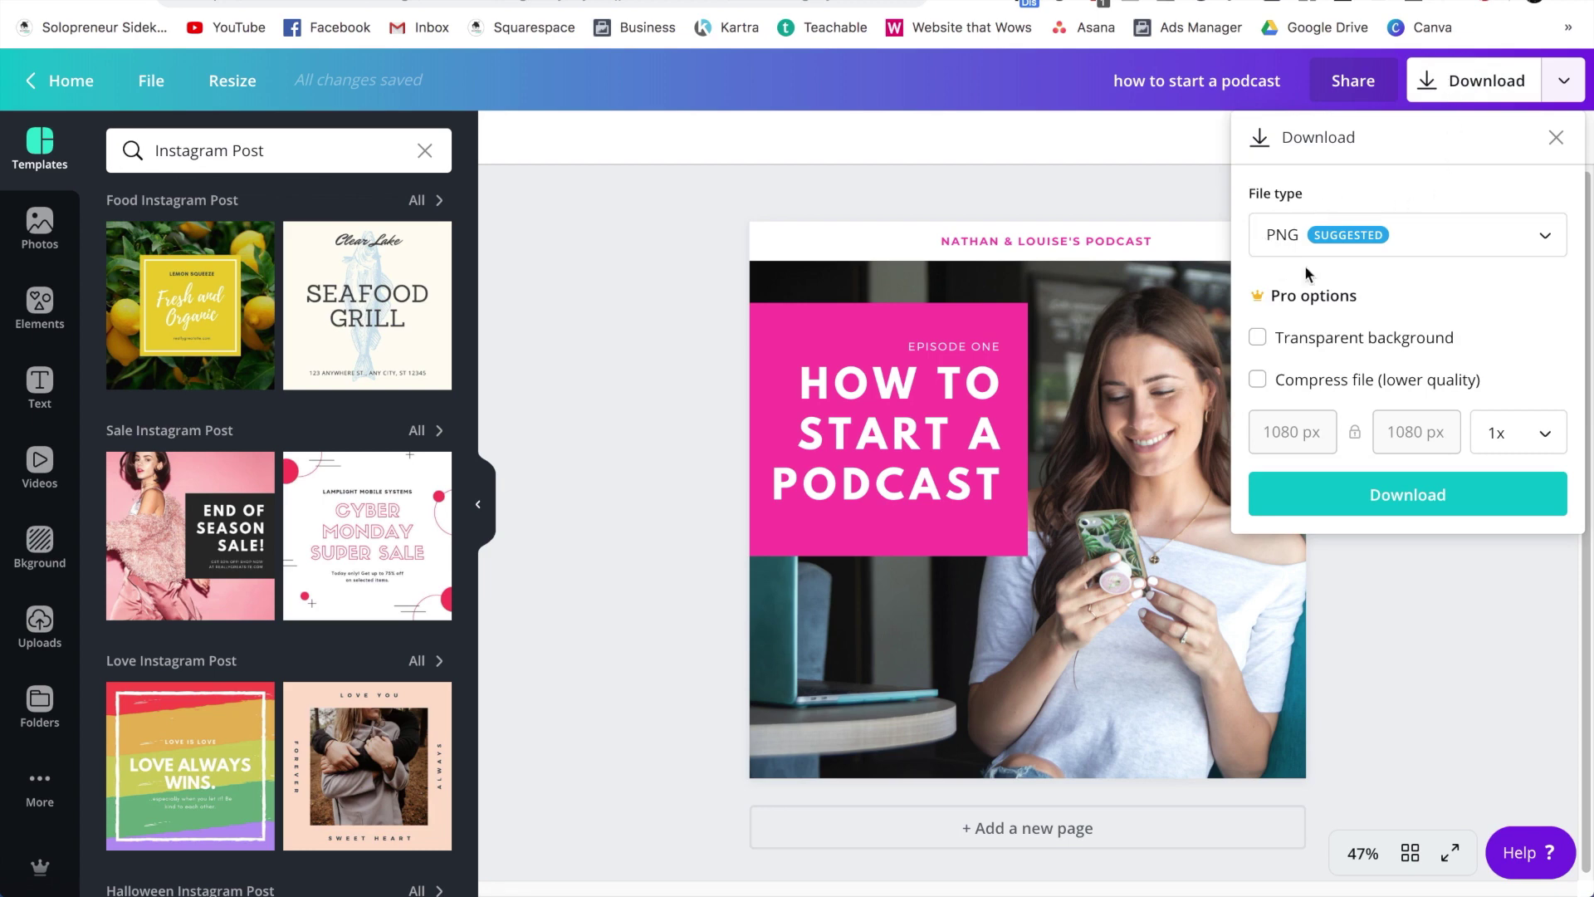
{"action": "left_click", "coordinate": [1436, 497]}
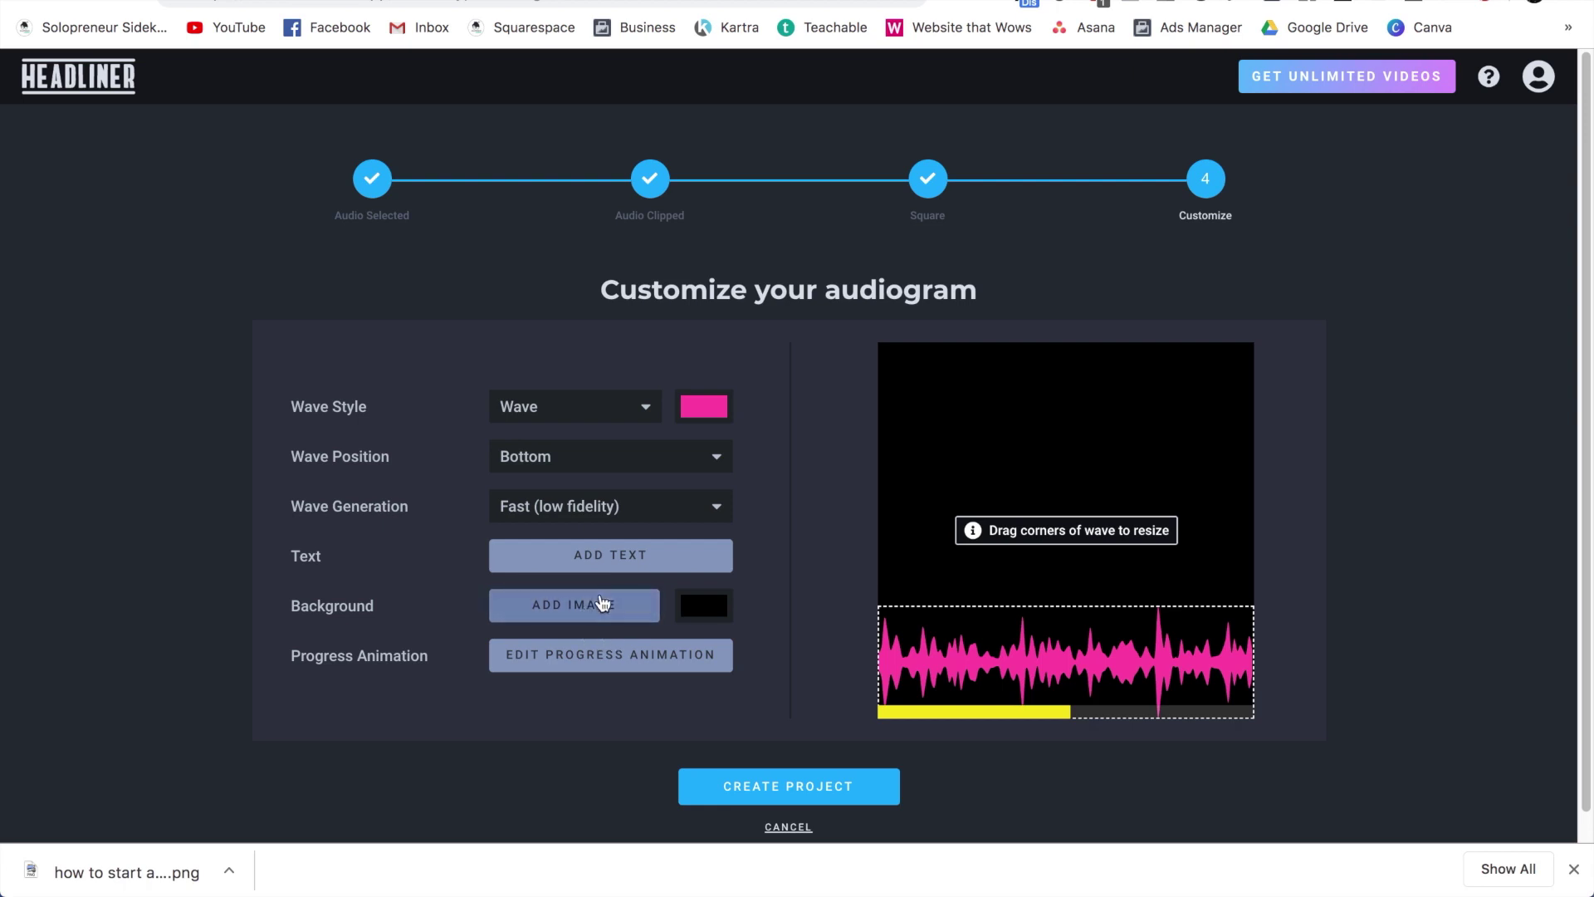
Upload the downloaded Canva podcast PNG as the background and crop it to the square.
{"action": "left_click", "coordinate": [598, 605]}
{"action": "double_click", "coordinate": [678, 96]}
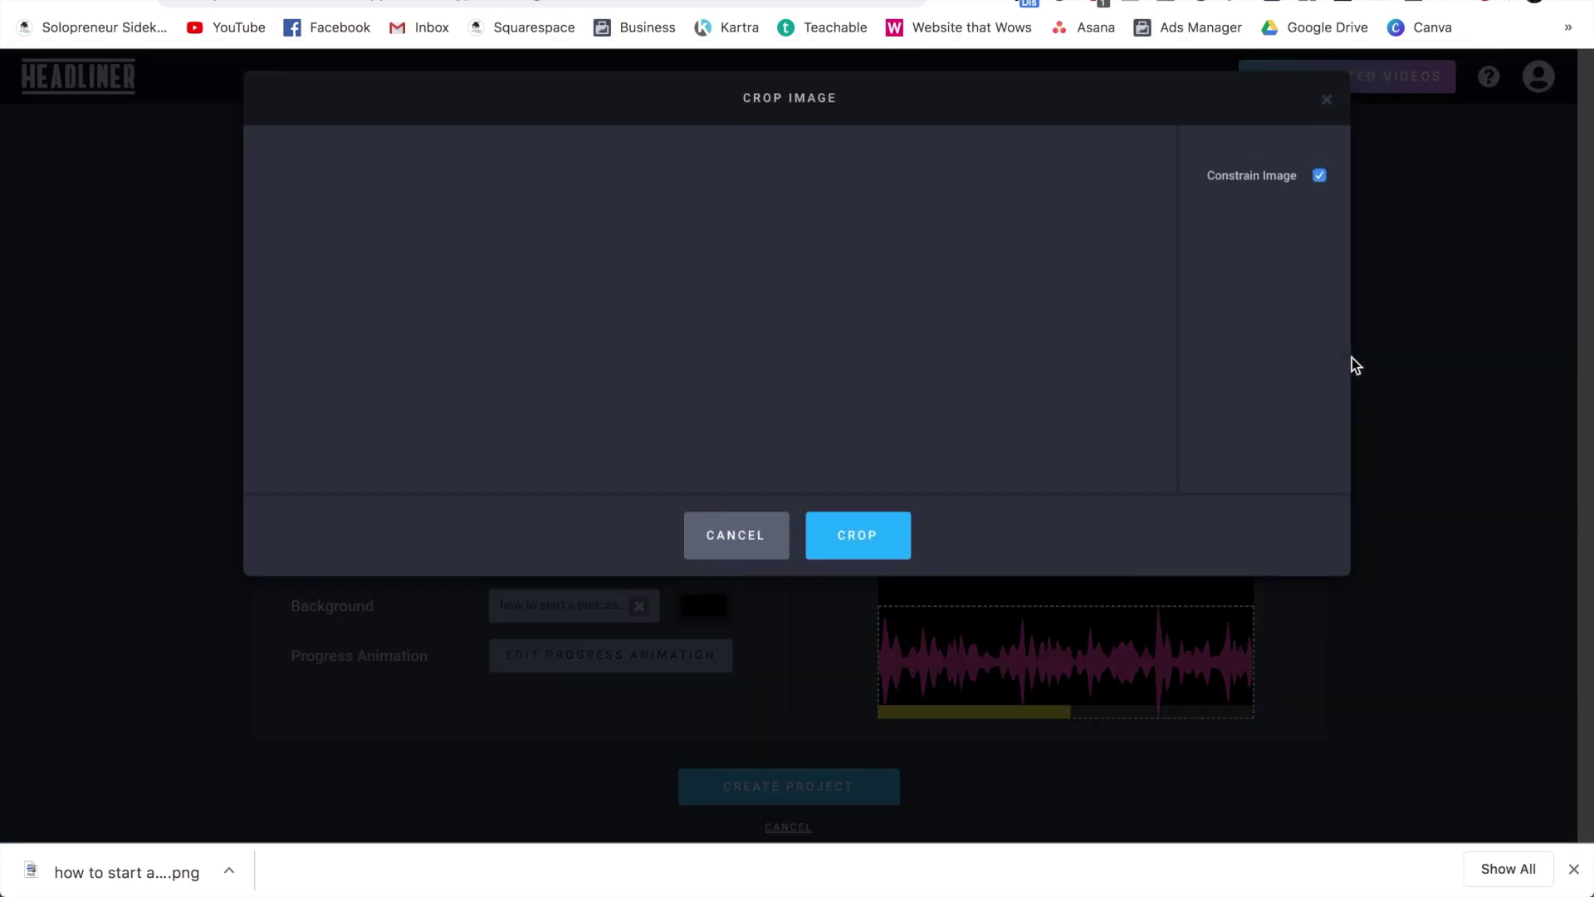
{"action": "left_click", "coordinate": [882, 553]}
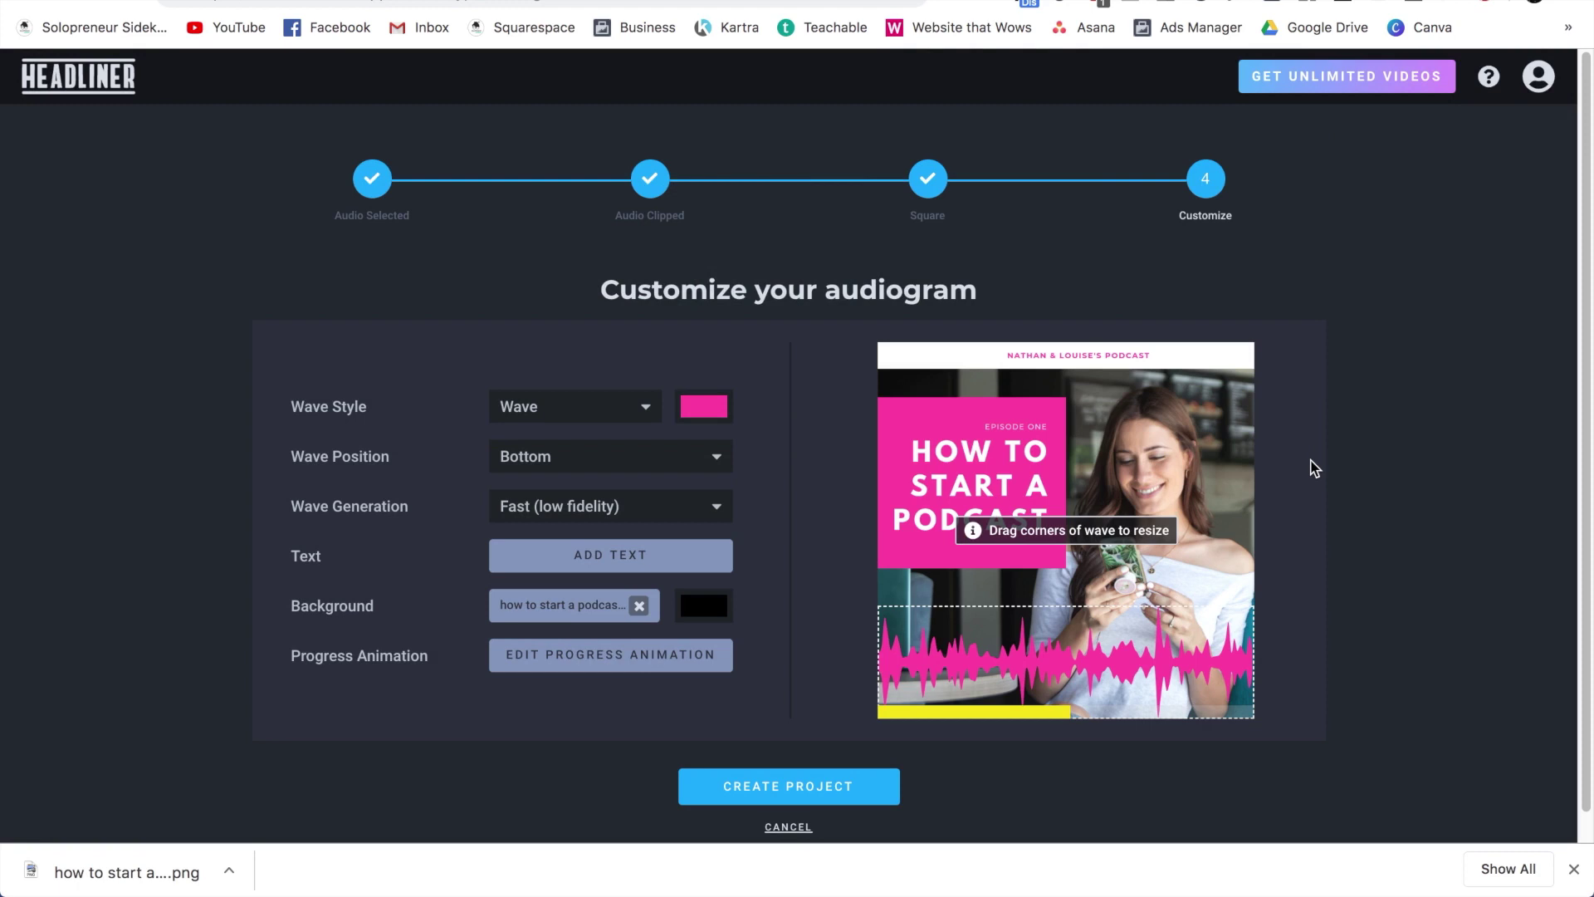
Change the waveform colour to the white preset and create the audiogram project.
{"action": "left_click", "coordinate": [715, 416]}
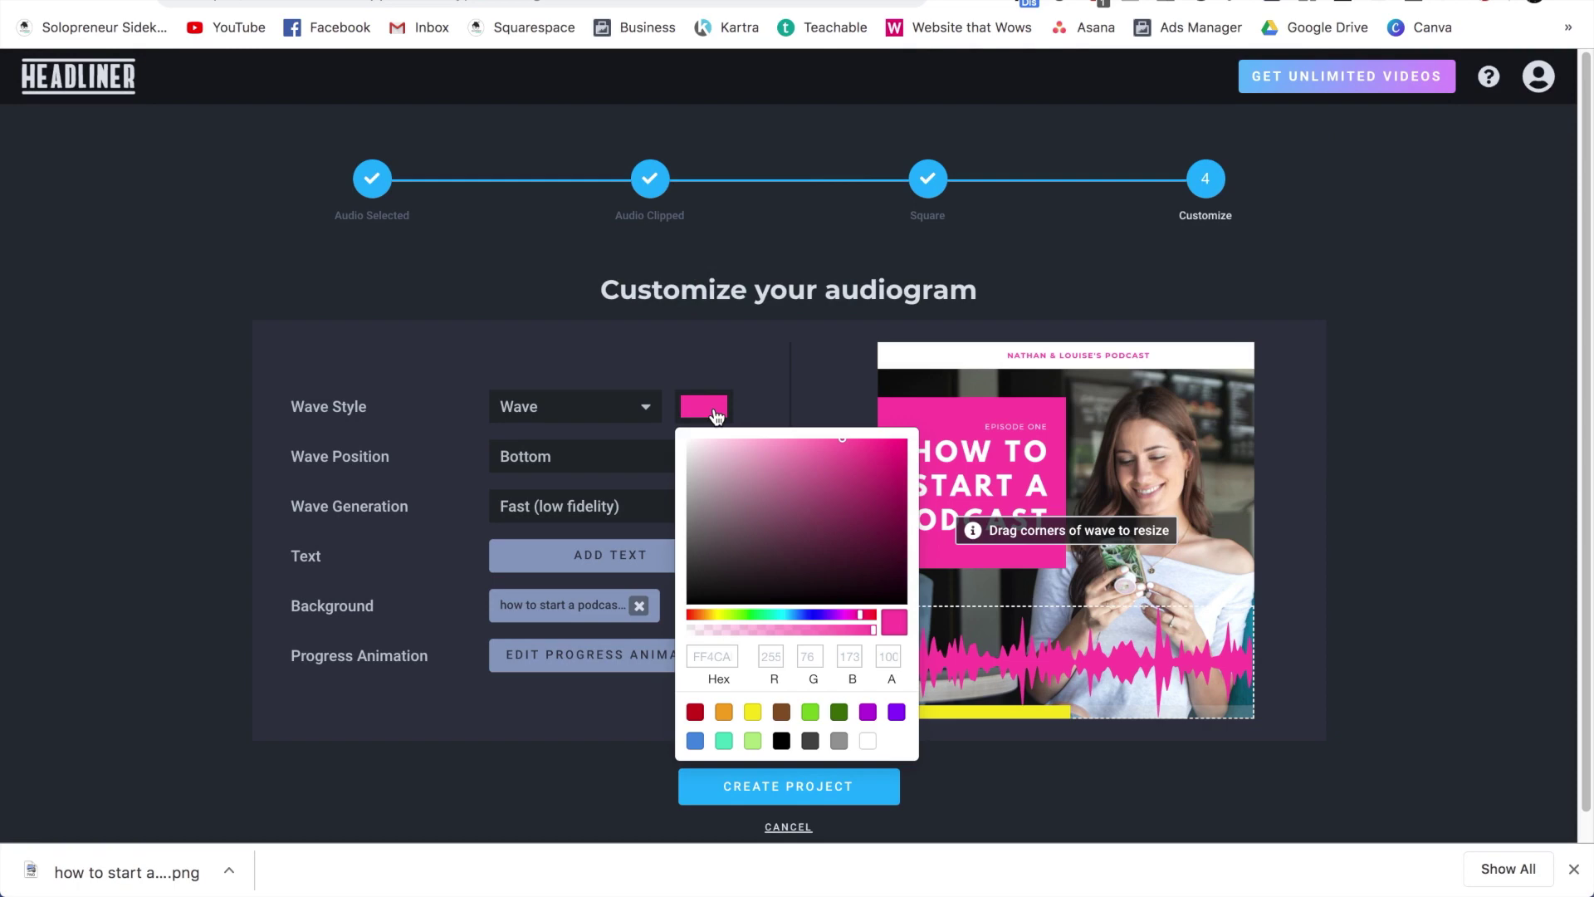
{"action": "left_click", "coordinate": [867, 742]}
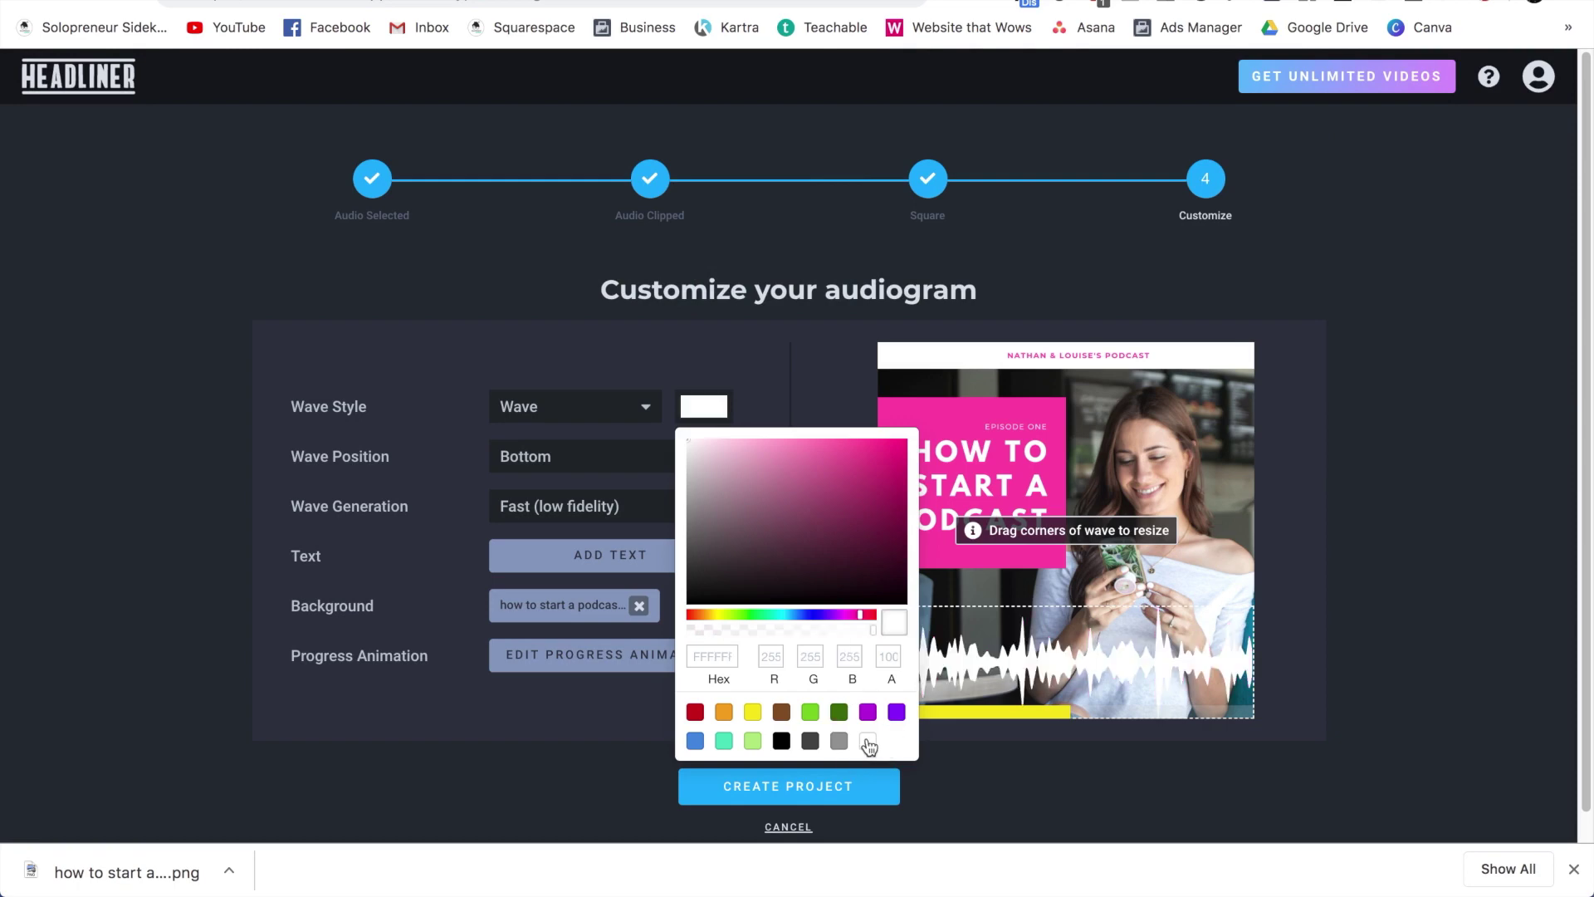
{"action": "left_click", "coordinate": [1303, 461]}
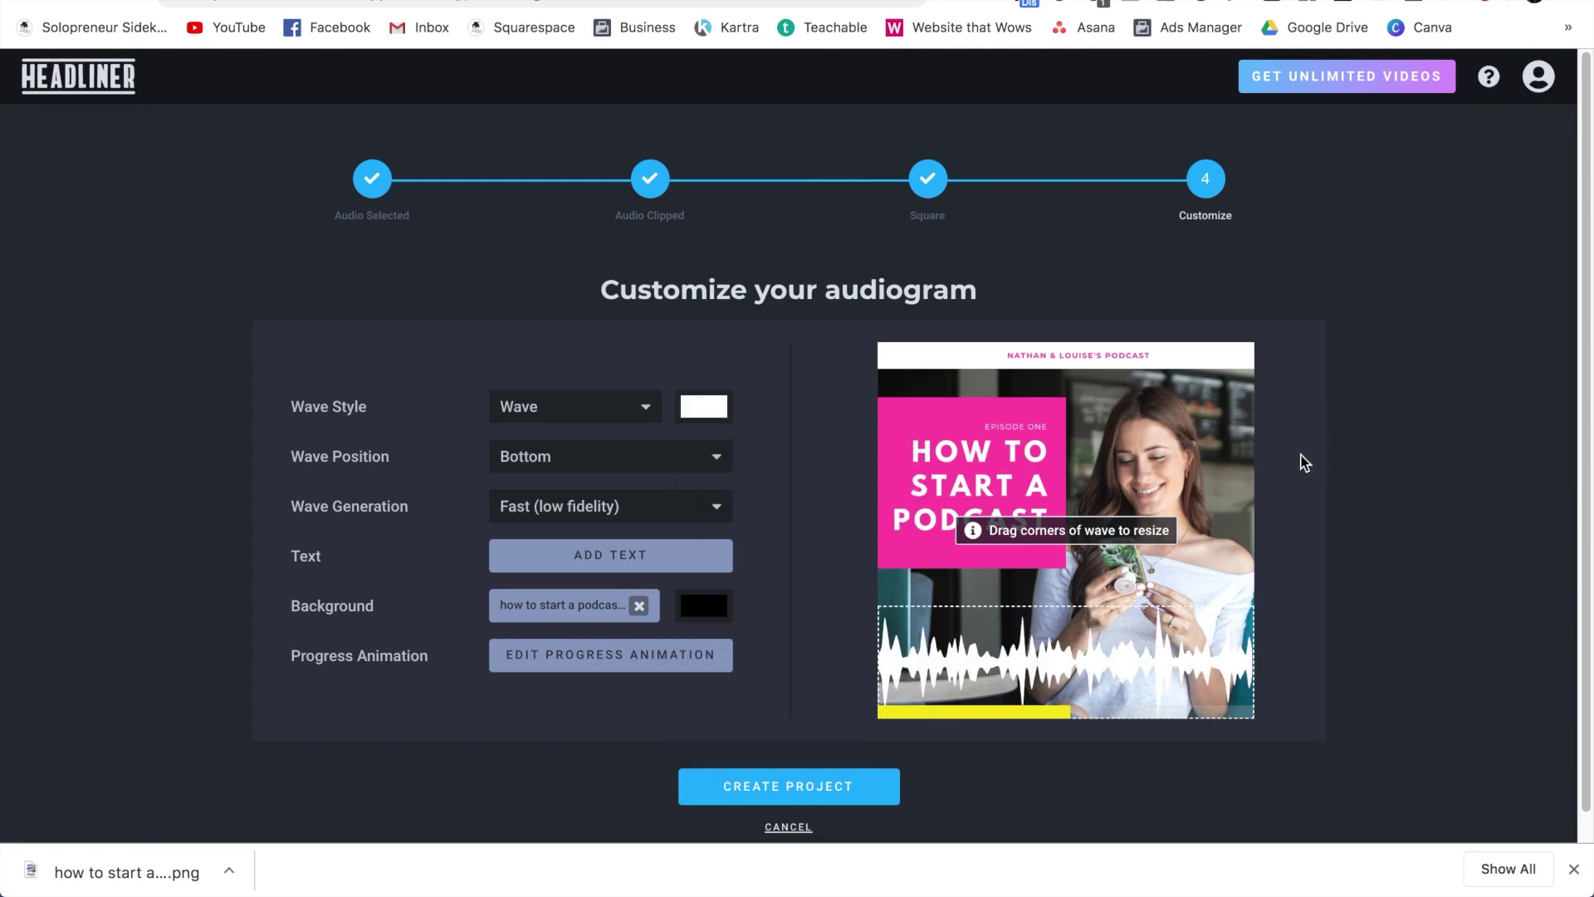
{"action": "left_click", "coordinate": [837, 786]}
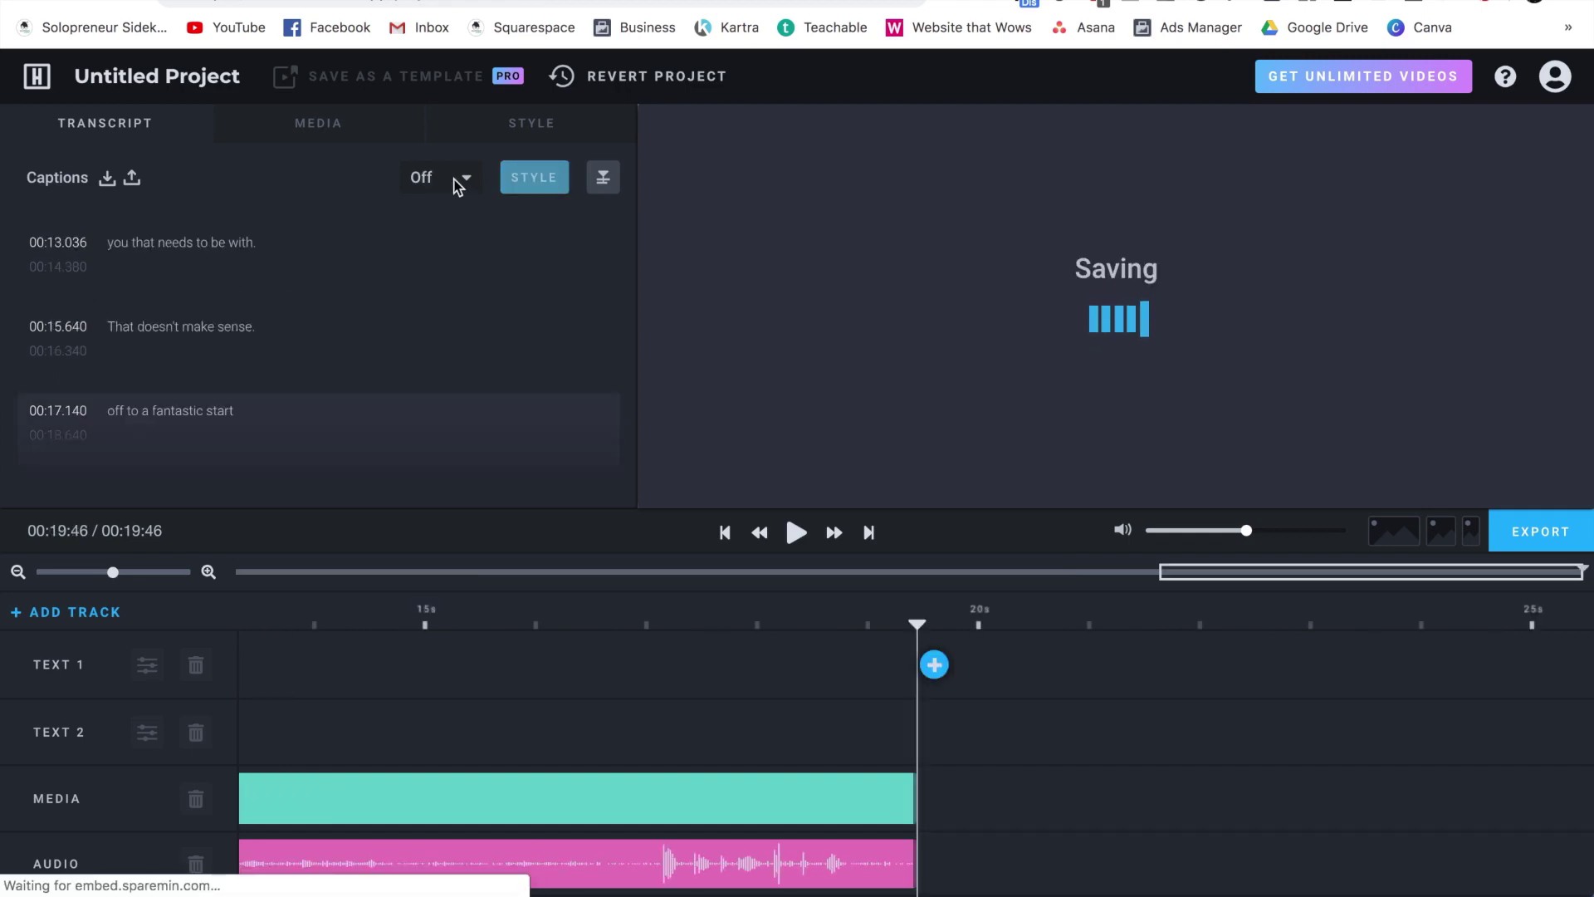
Set Captions to On and apply the Large Heading caption style, checking its Animations options.
{"action": "left_click", "coordinate": [455, 182]}
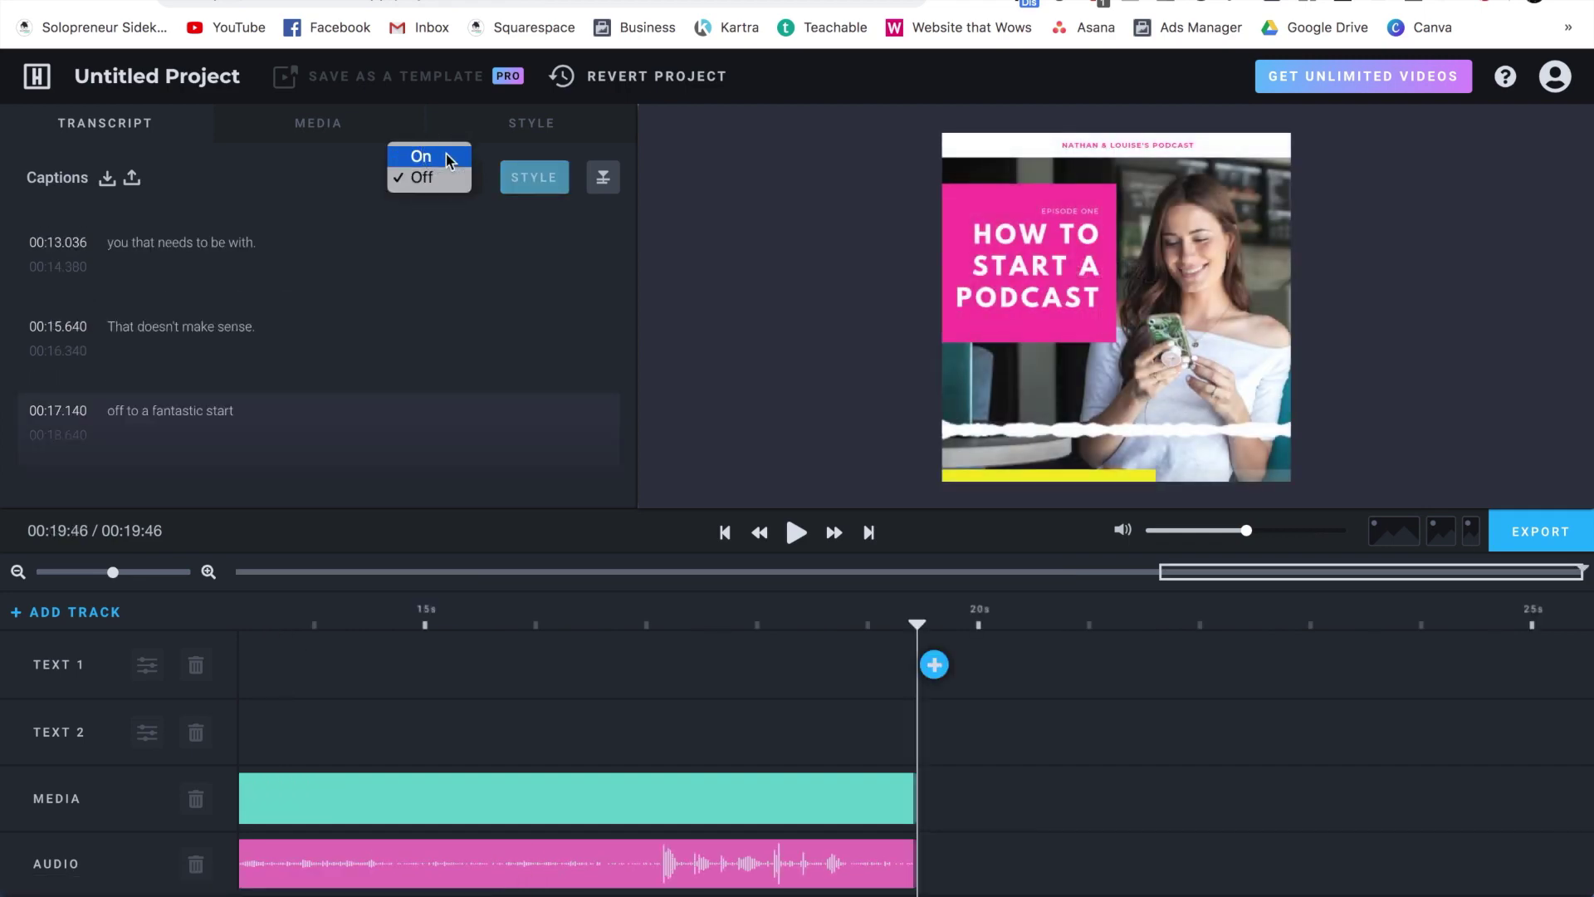
{"action": "left_click", "coordinate": [449, 156]}
{"action": "left_click", "coordinate": [536, 188]}
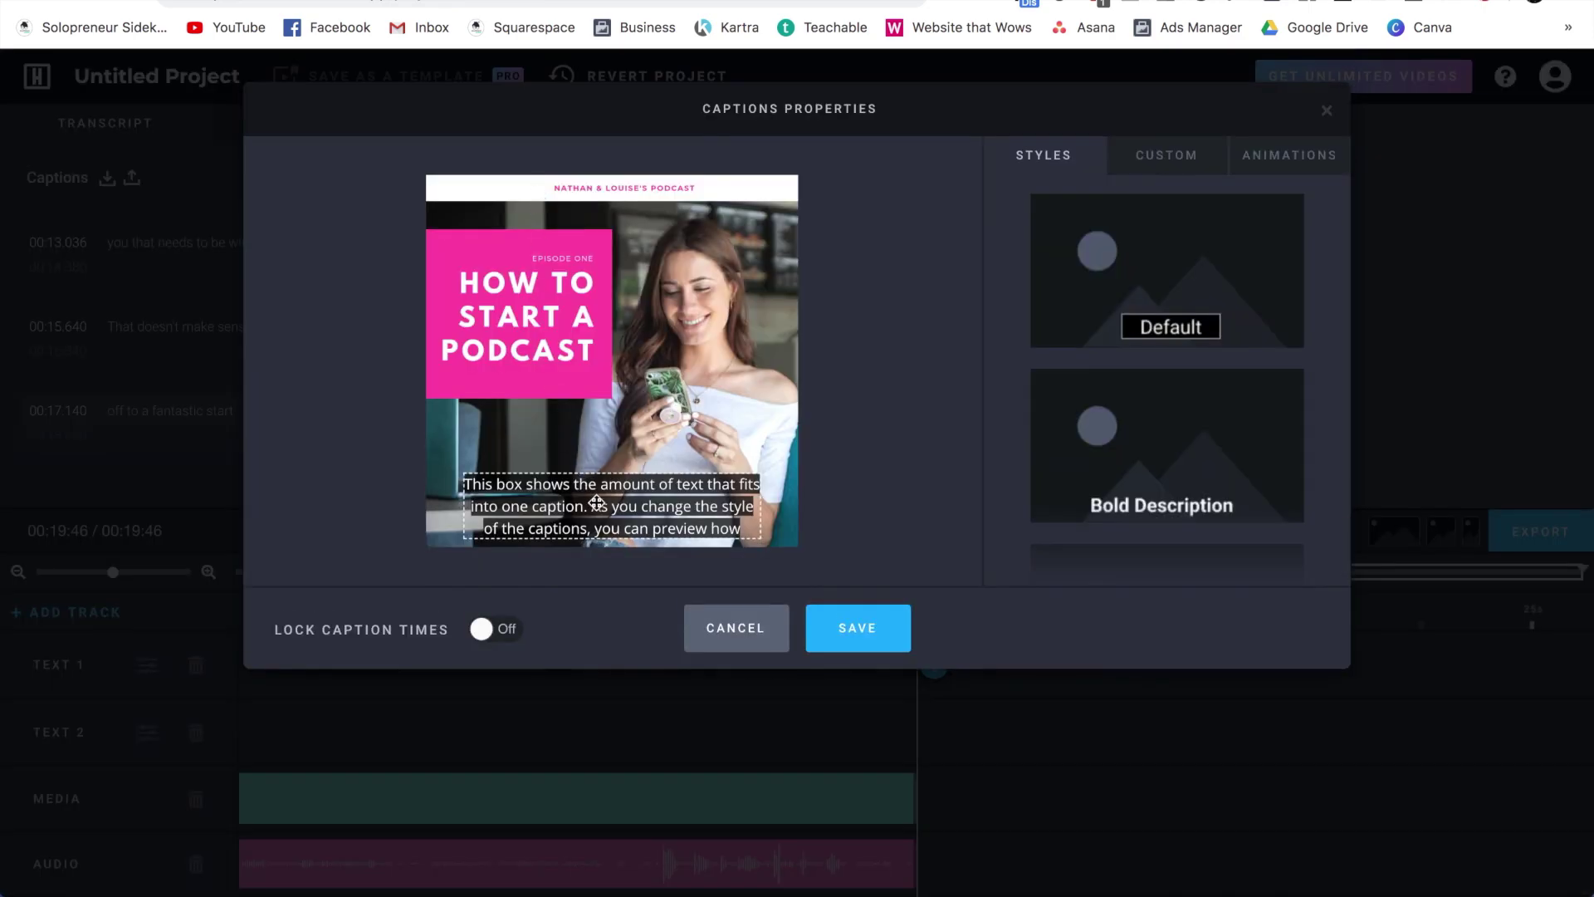
{"action": "scroll", "coordinate": [1264, 346], "scroll_direction": "down", "scroll_amount": 3}
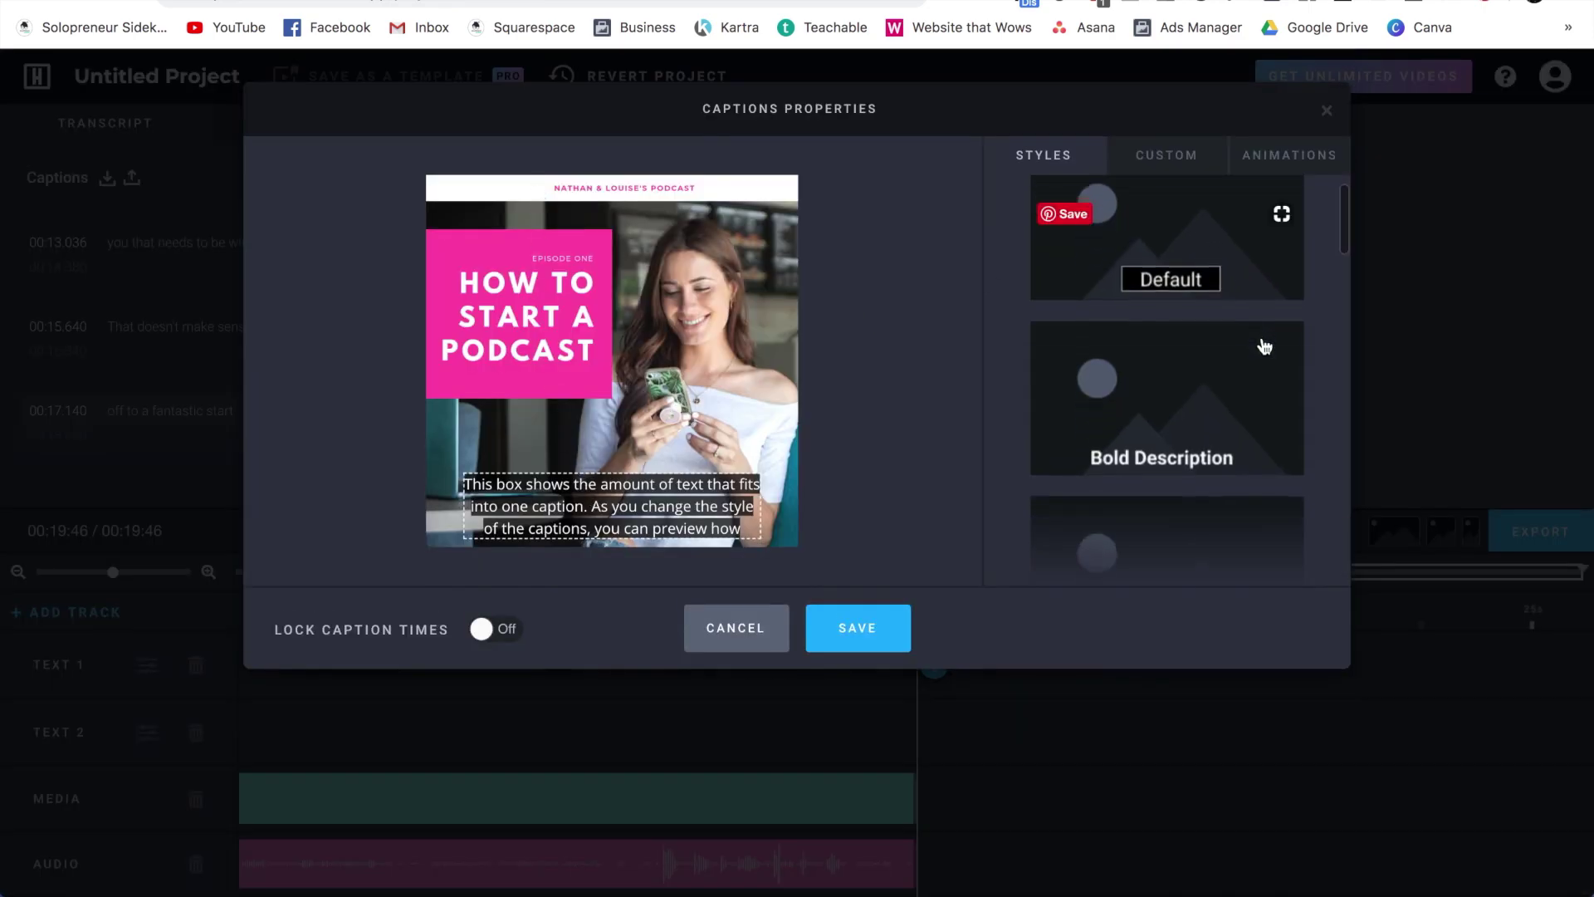
{"action": "scroll", "coordinate": [1264, 346], "scroll_direction": "down", "scroll_amount": 8}
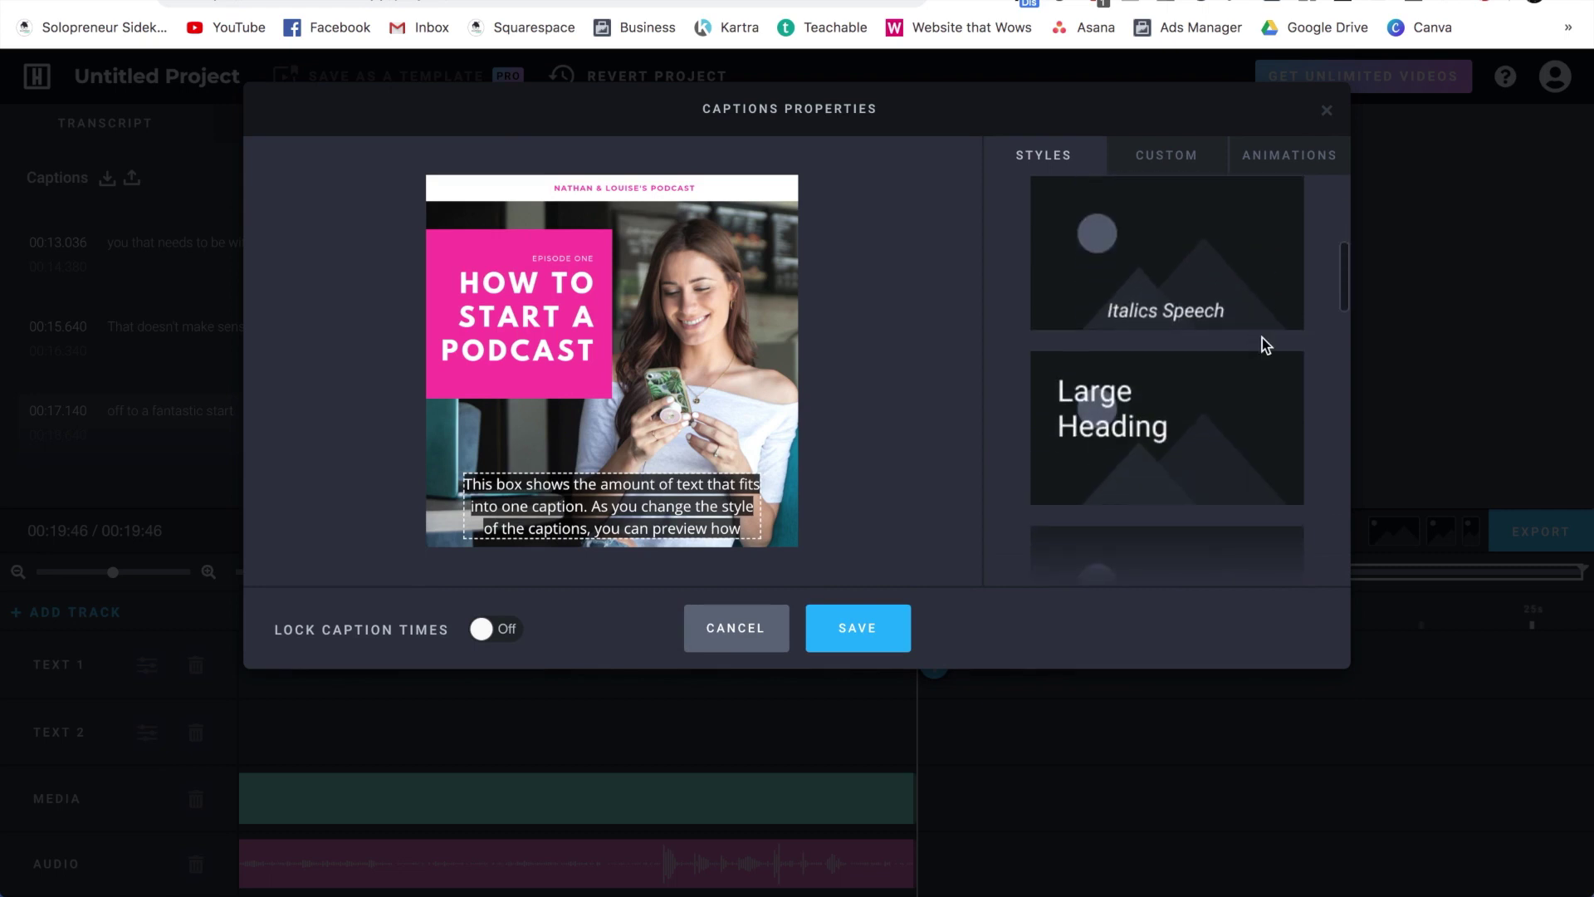
{"action": "left_click", "coordinate": [1262, 346]}
{"action": "left_click", "coordinate": [1325, 167]}
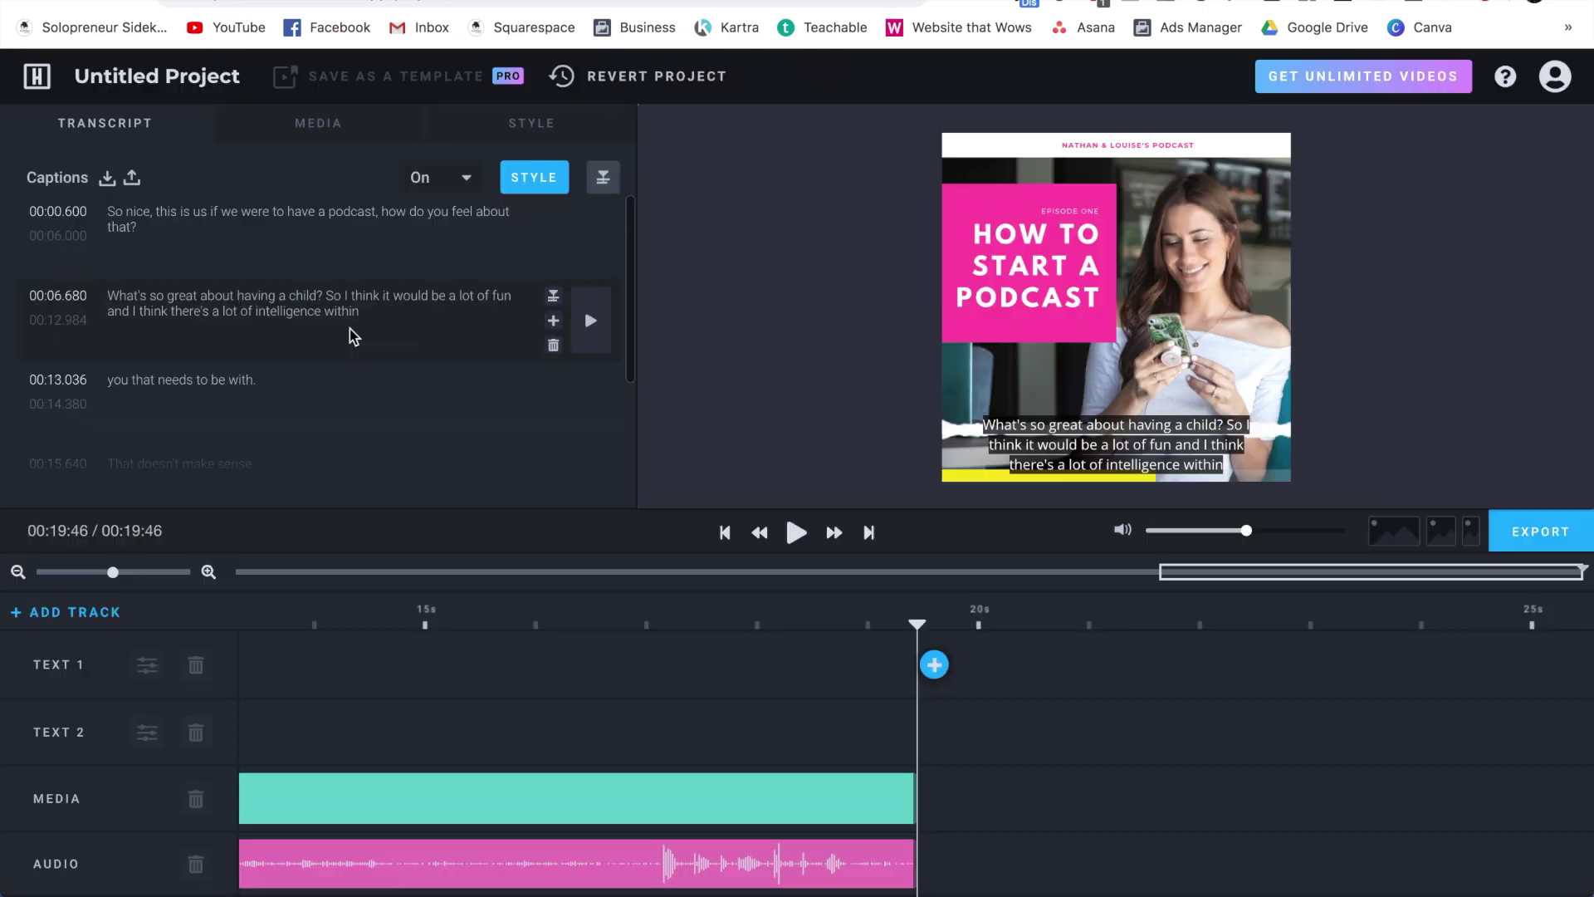
Replace the misheard word in the first caption with the host's name.
{"action": "left_click", "coordinate": [151, 217]}
{"action": "double_click", "coordinate": [137, 212]}
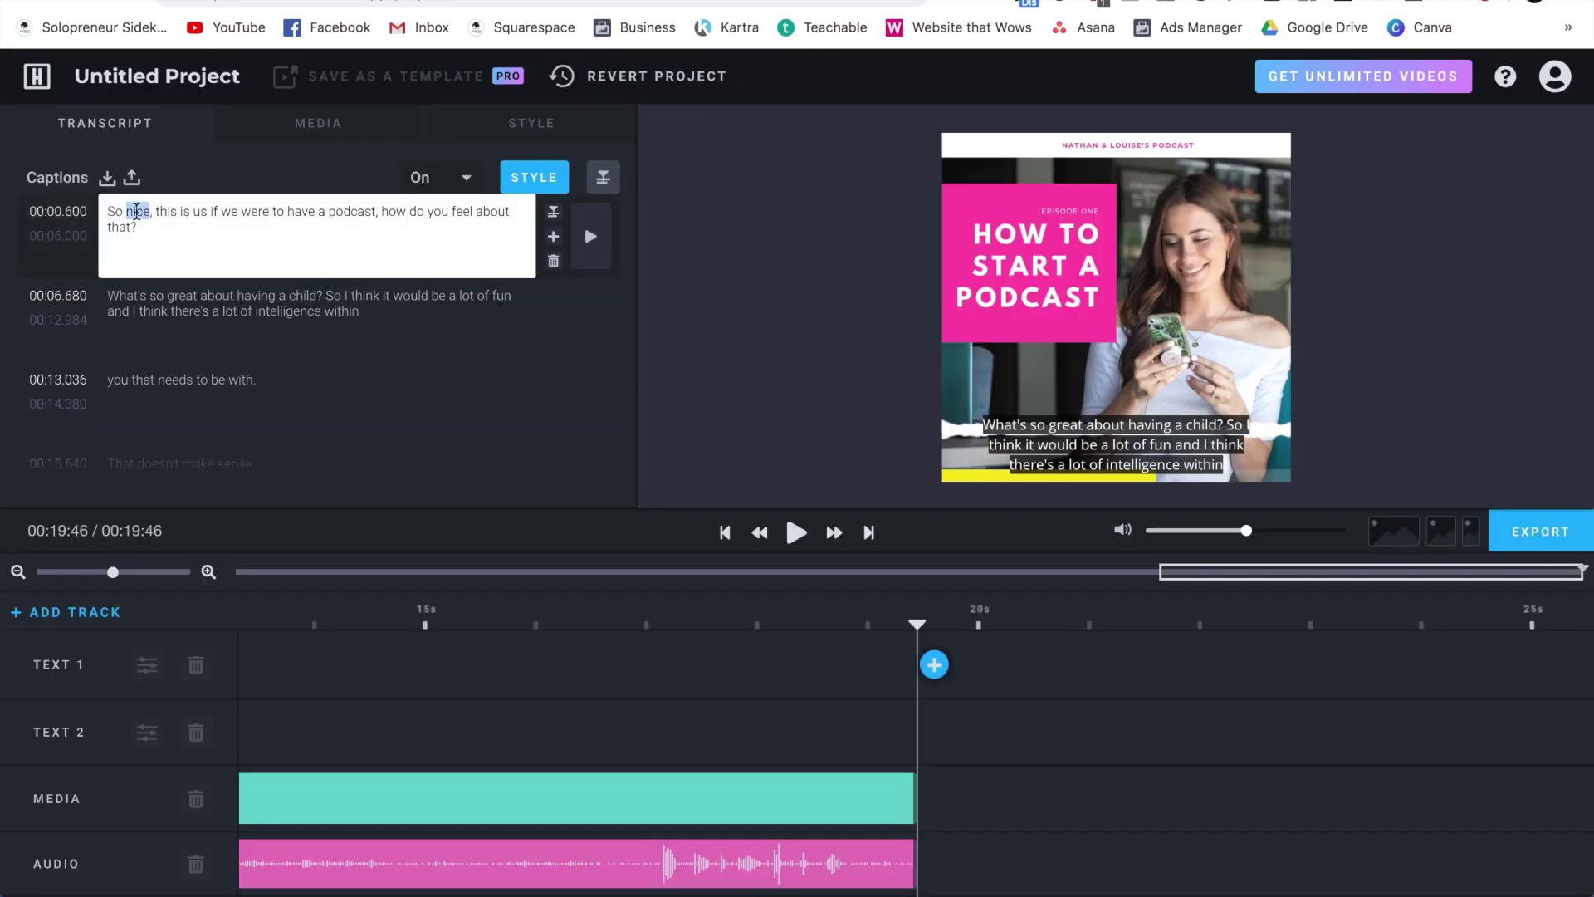
{"action": "type", "text": "Nath,"}
{"action": "left_click", "coordinate": [214, 227]}
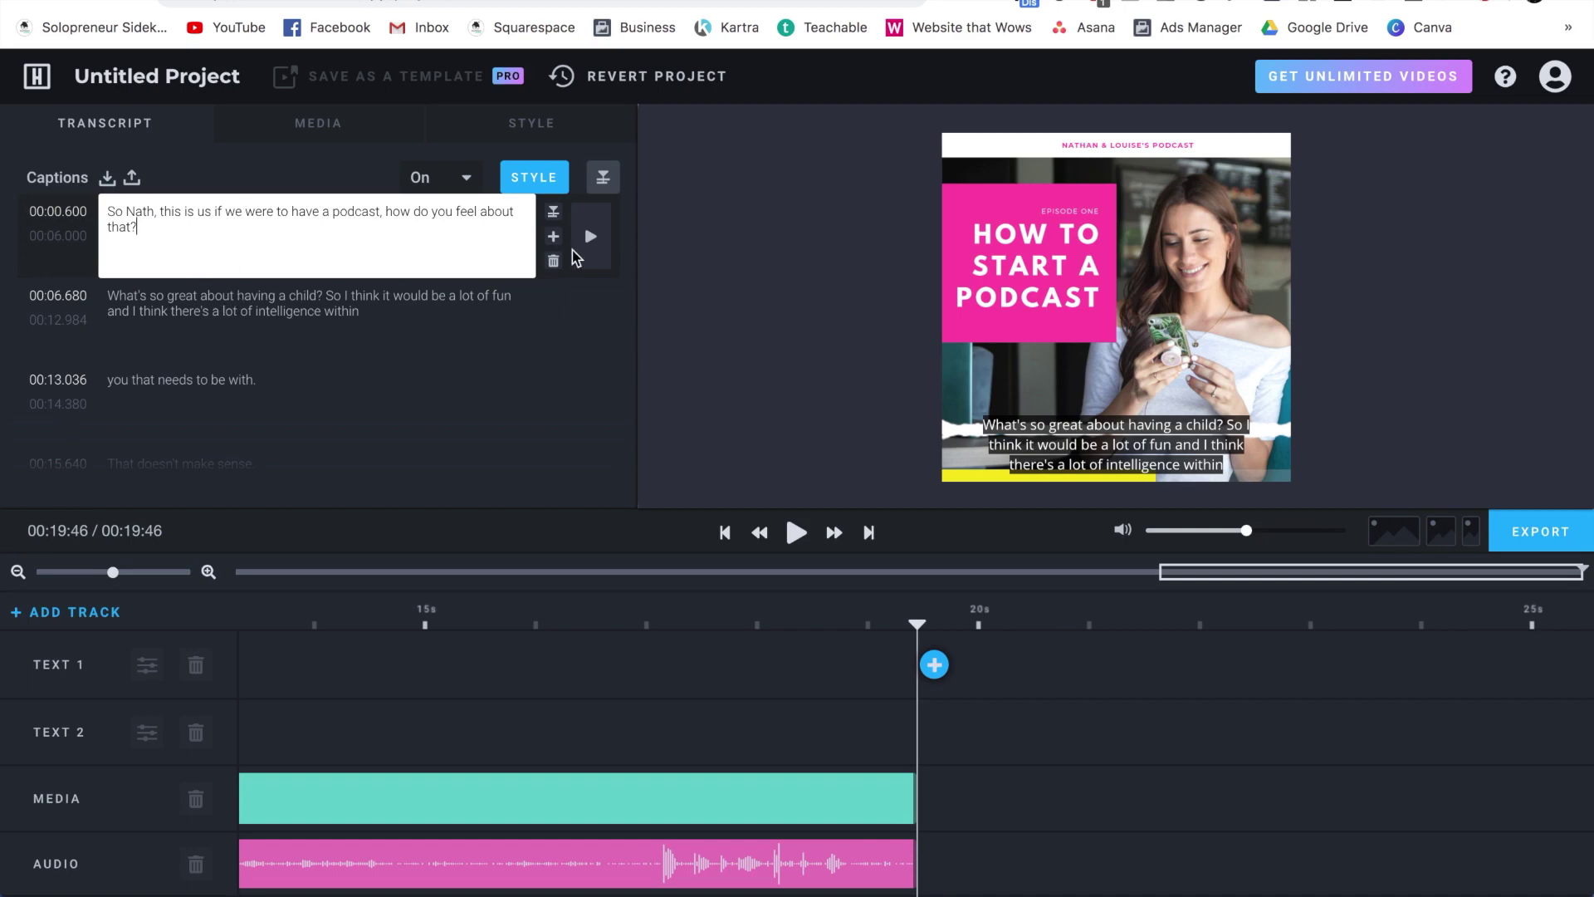
{"action": "left_click", "coordinate": [585, 256]}
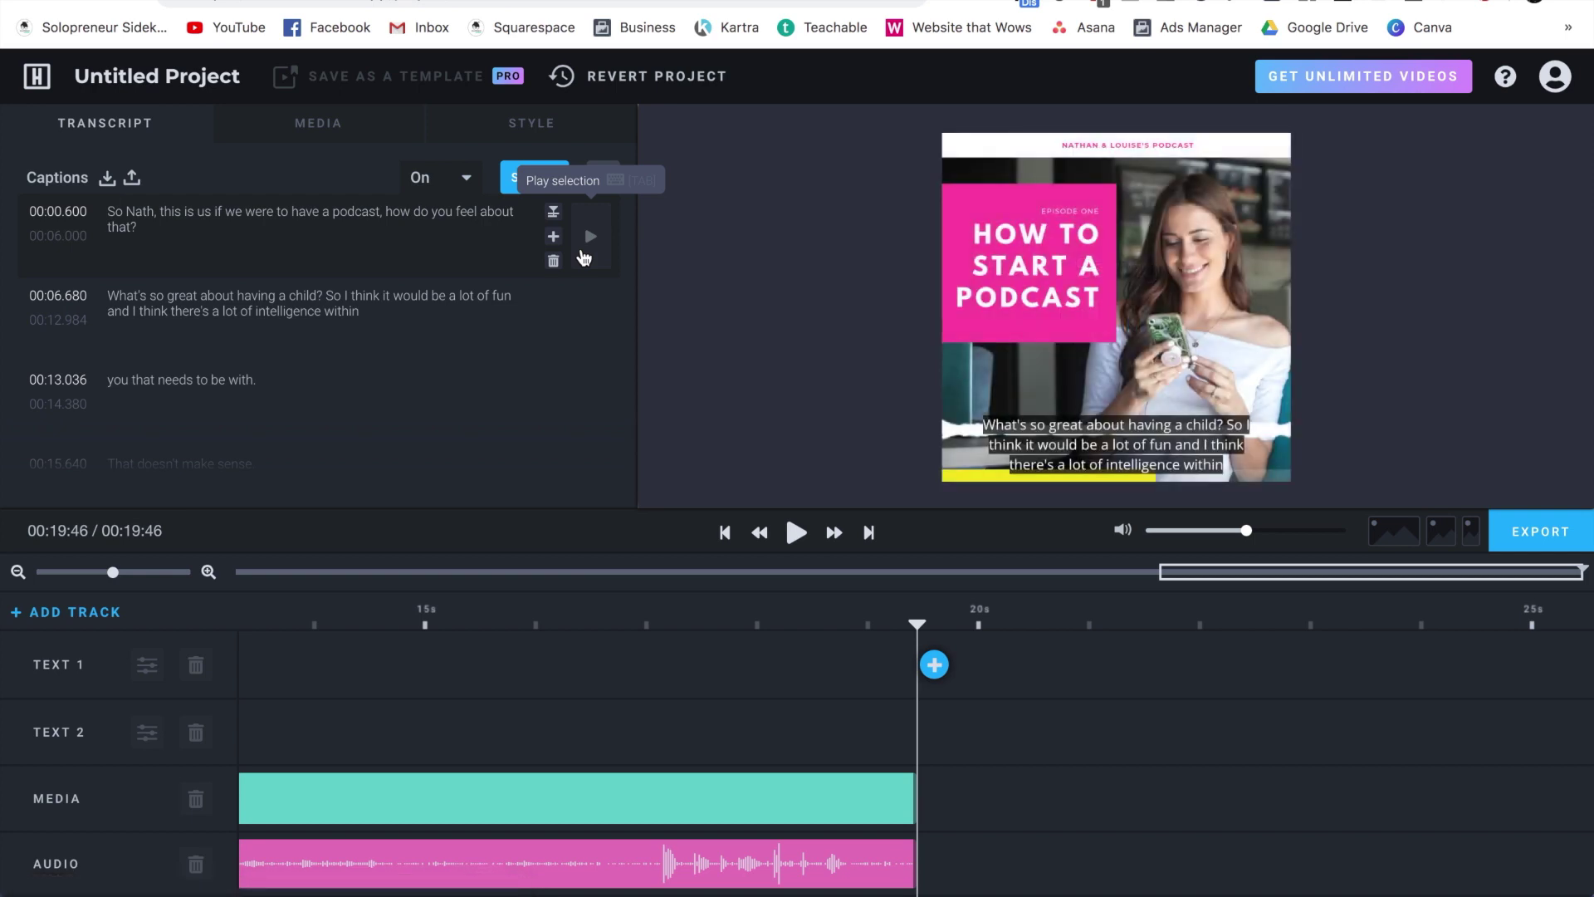
Play back the corrected first caption to check it, then set Captions to Off.
{"action": "left_click", "coordinate": [583, 254]}
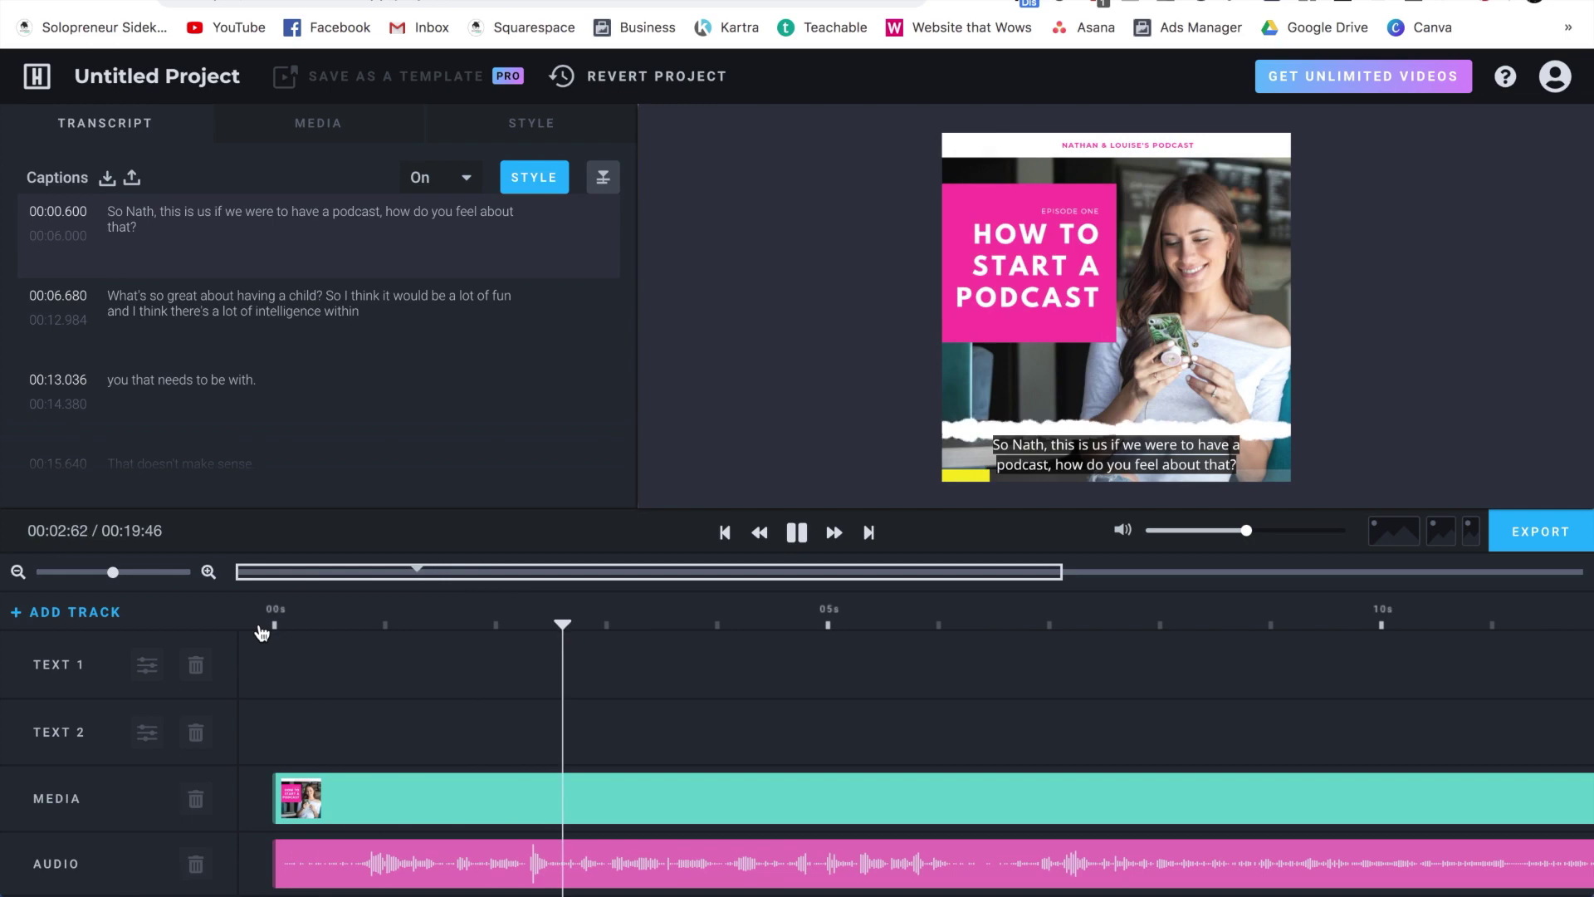
{"action": "left_click", "coordinate": [261, 631]}
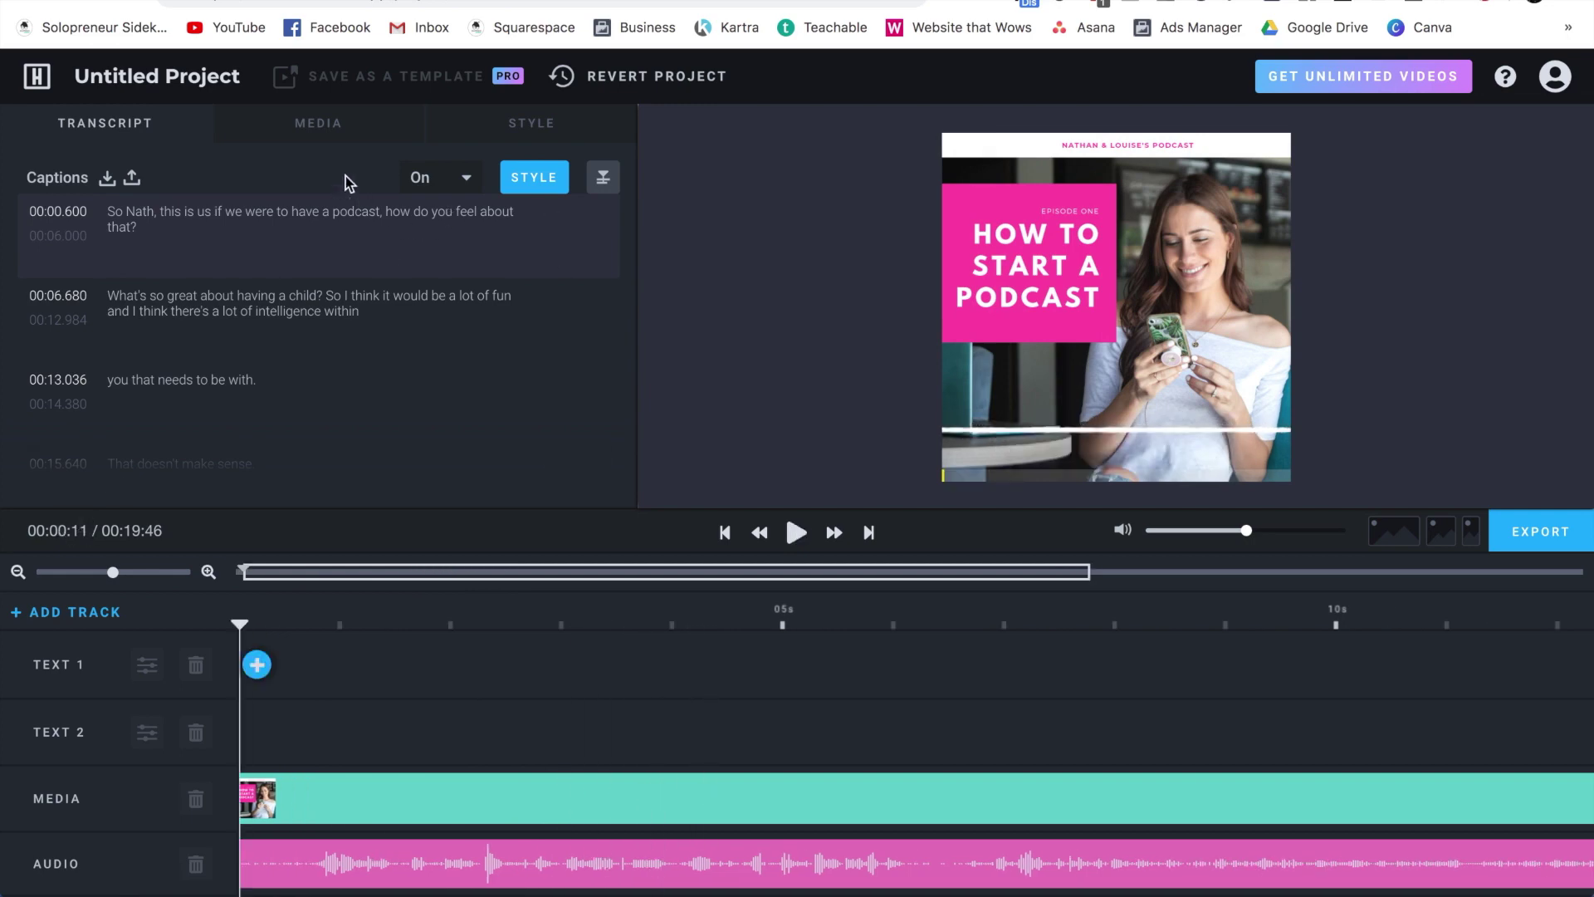
{"action": "left_click", "coordinate": [440, 177]}
{"action": "left_click", "coordinate": [453, 200]}
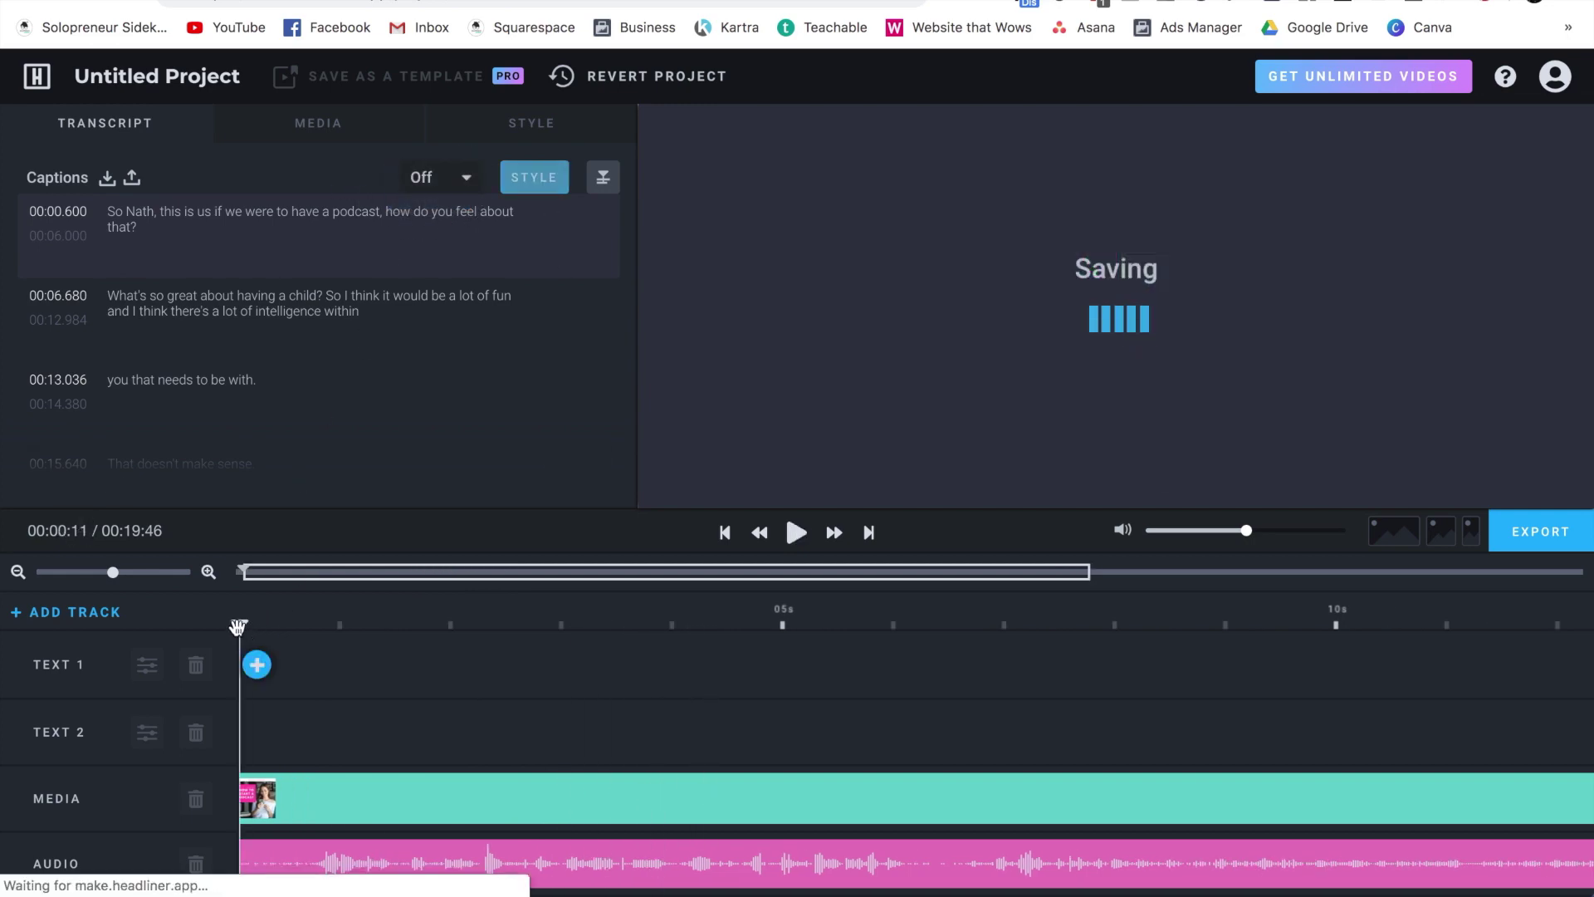
Preview the audiogram, then export it at 24 fps, High quality, Square size.
{"action": "key", "text": "space"}
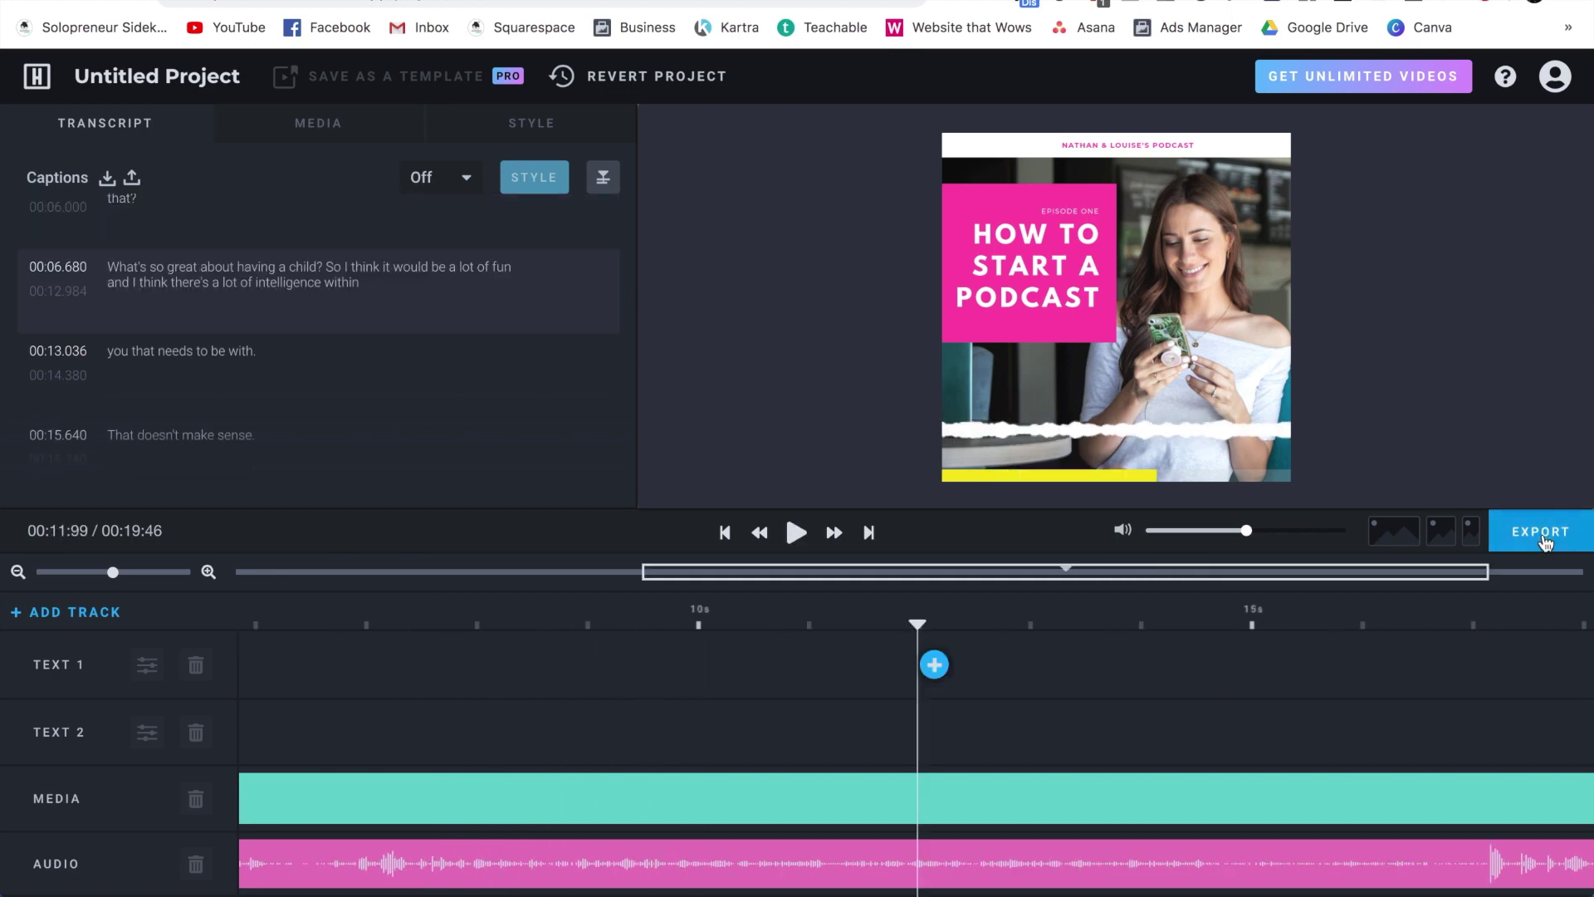
{"action": "left_click", "coordinate": [1541, 533]}
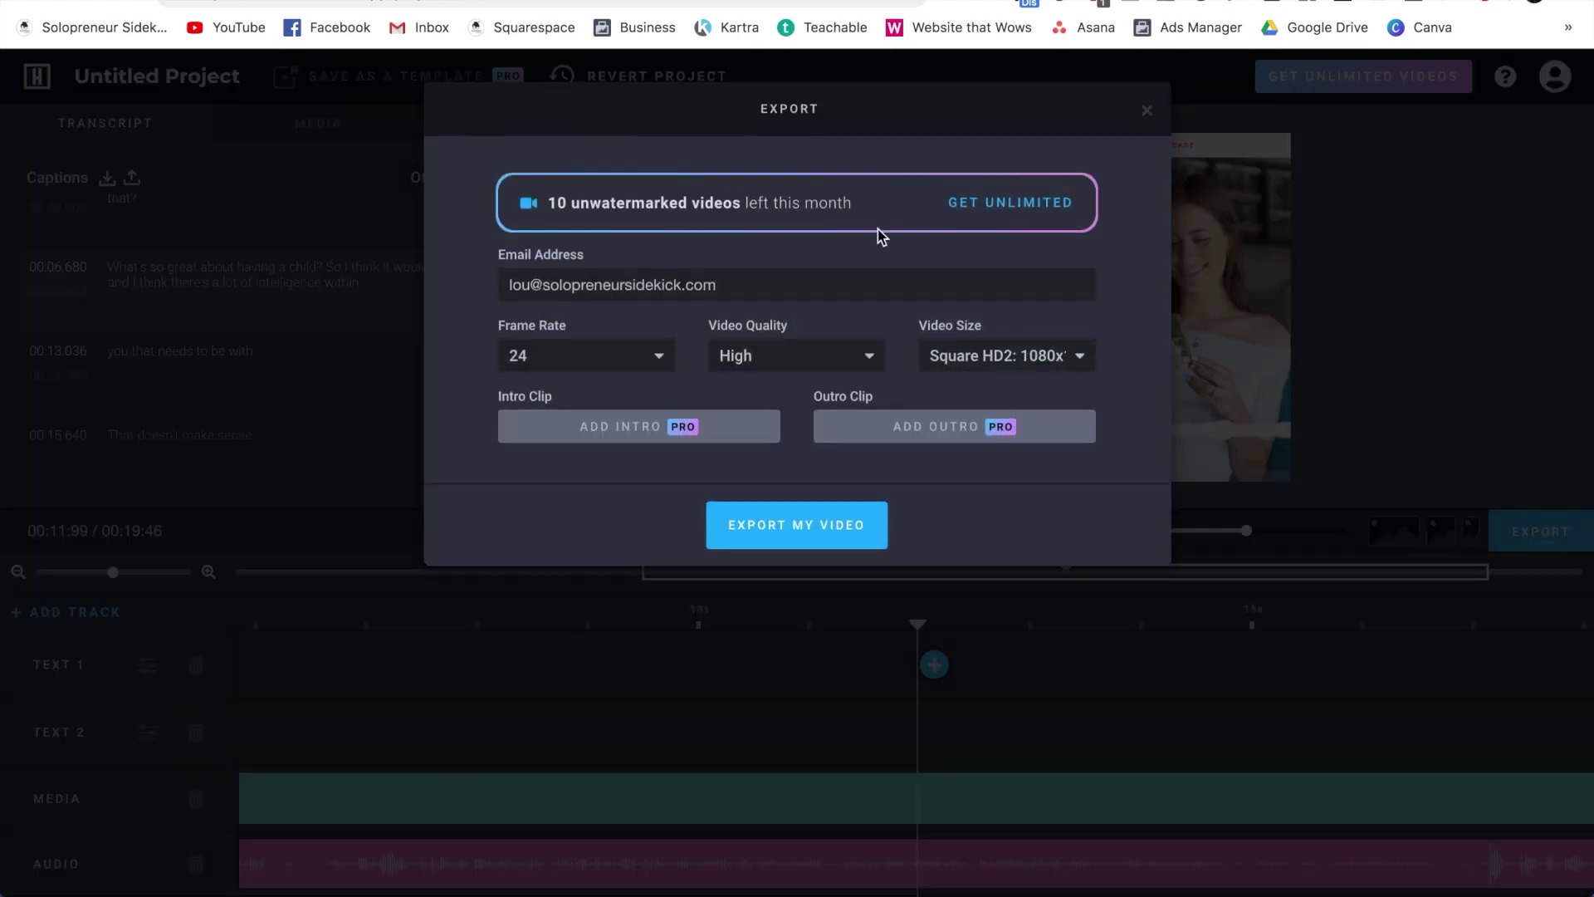
{"action": "left_click", "coordinate": [818, 534]}
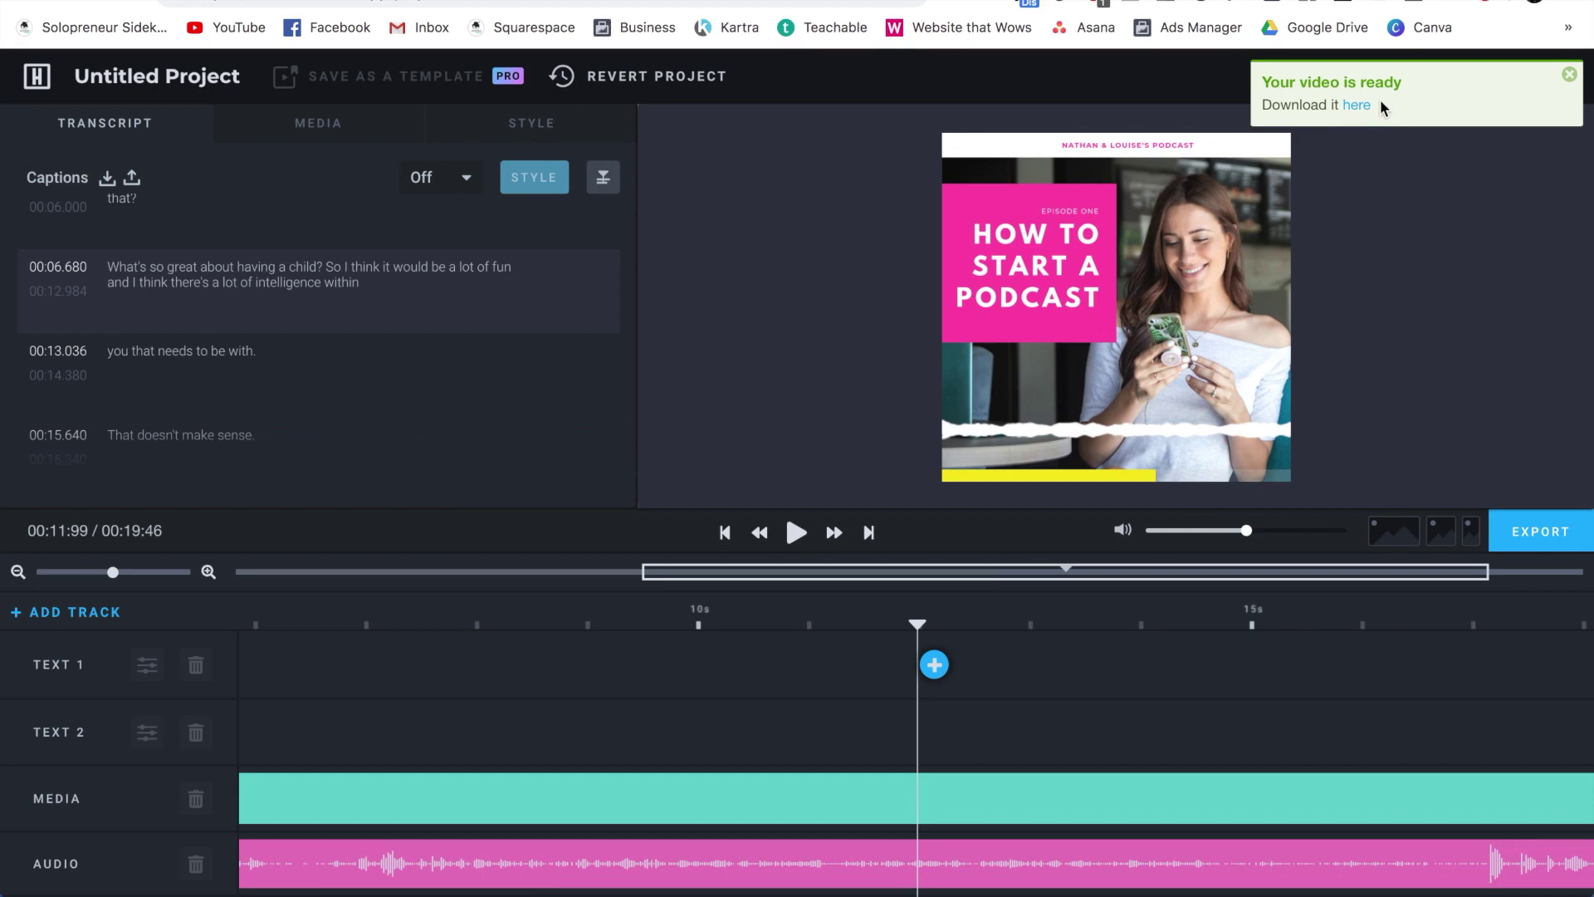
Open the finished video's share page and download the audiogram as an MP4.
{"action": "left_click", "coordinate": [1360, 107]}
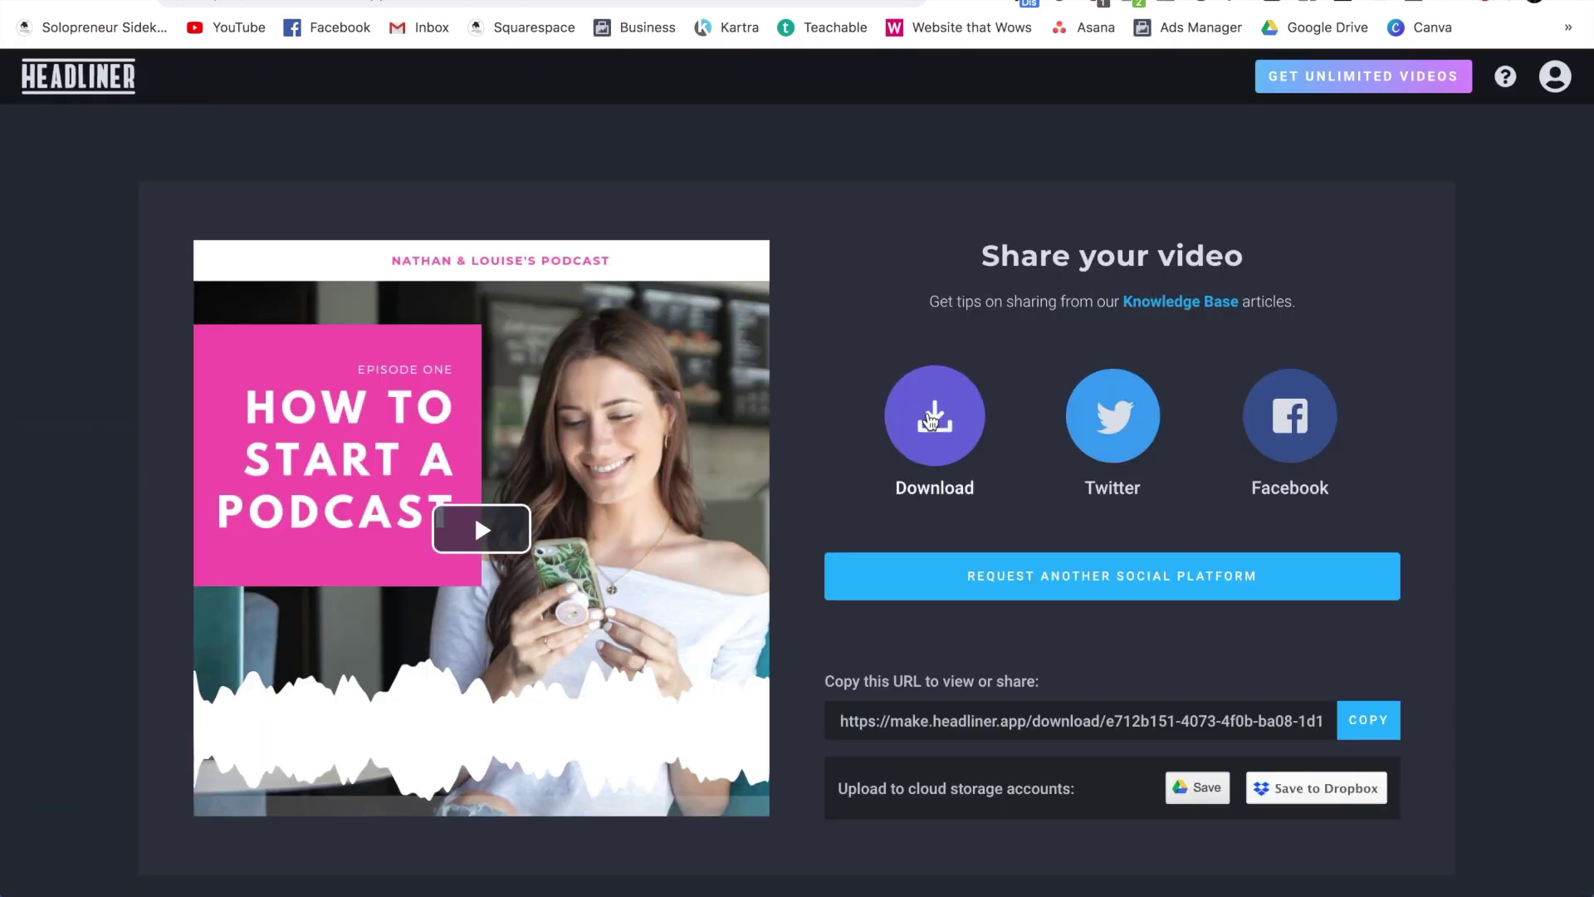
{"action": "left_click", "coordinate": [931, 423]}
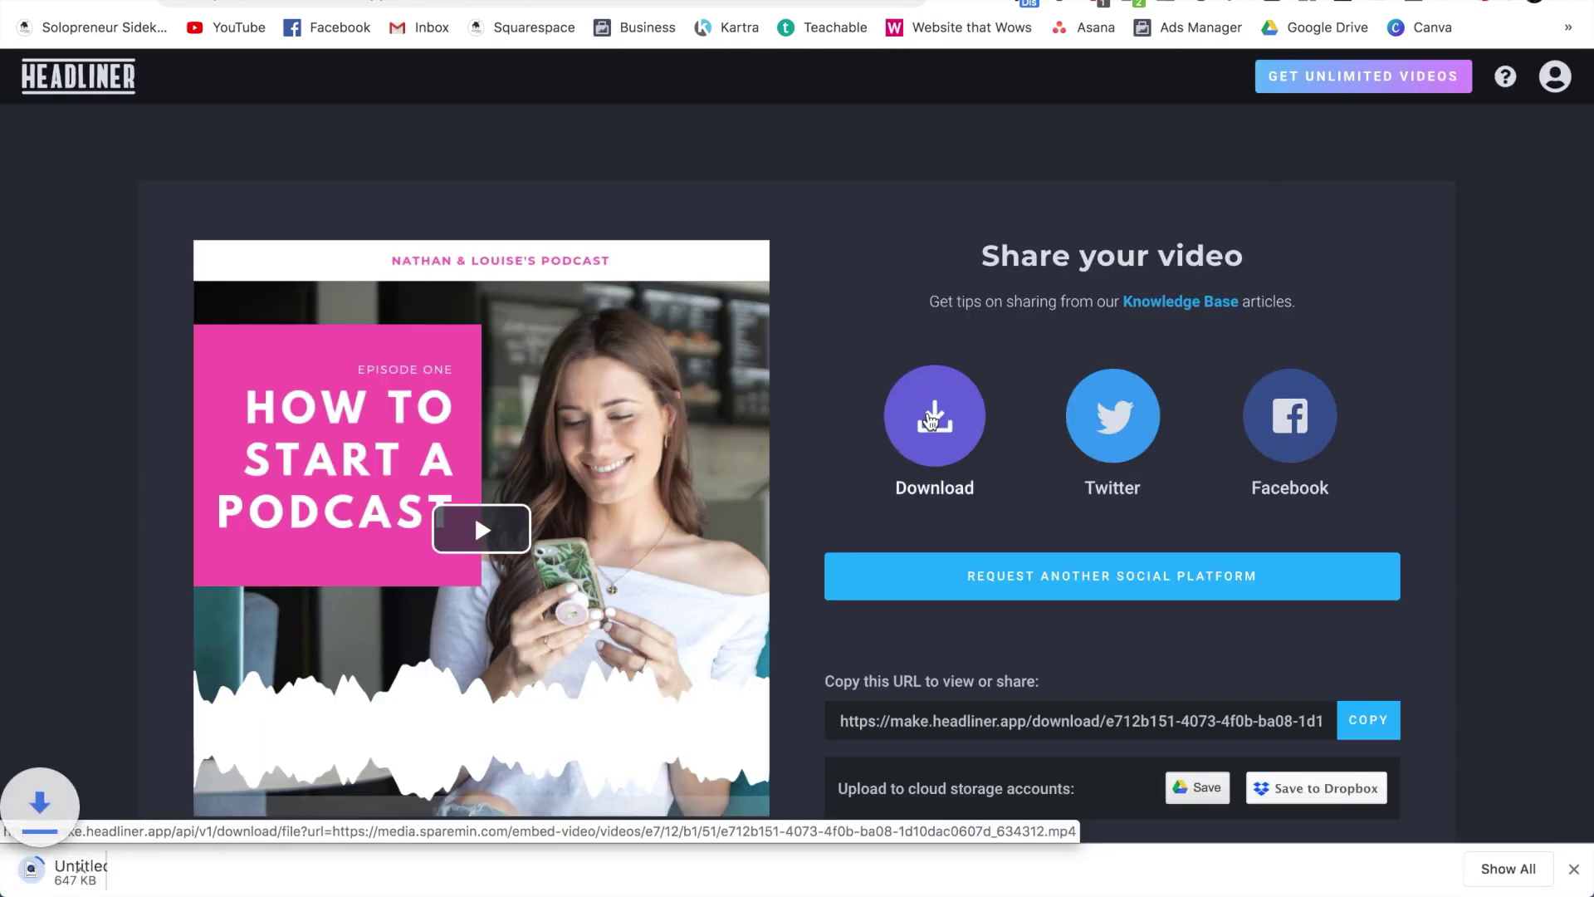